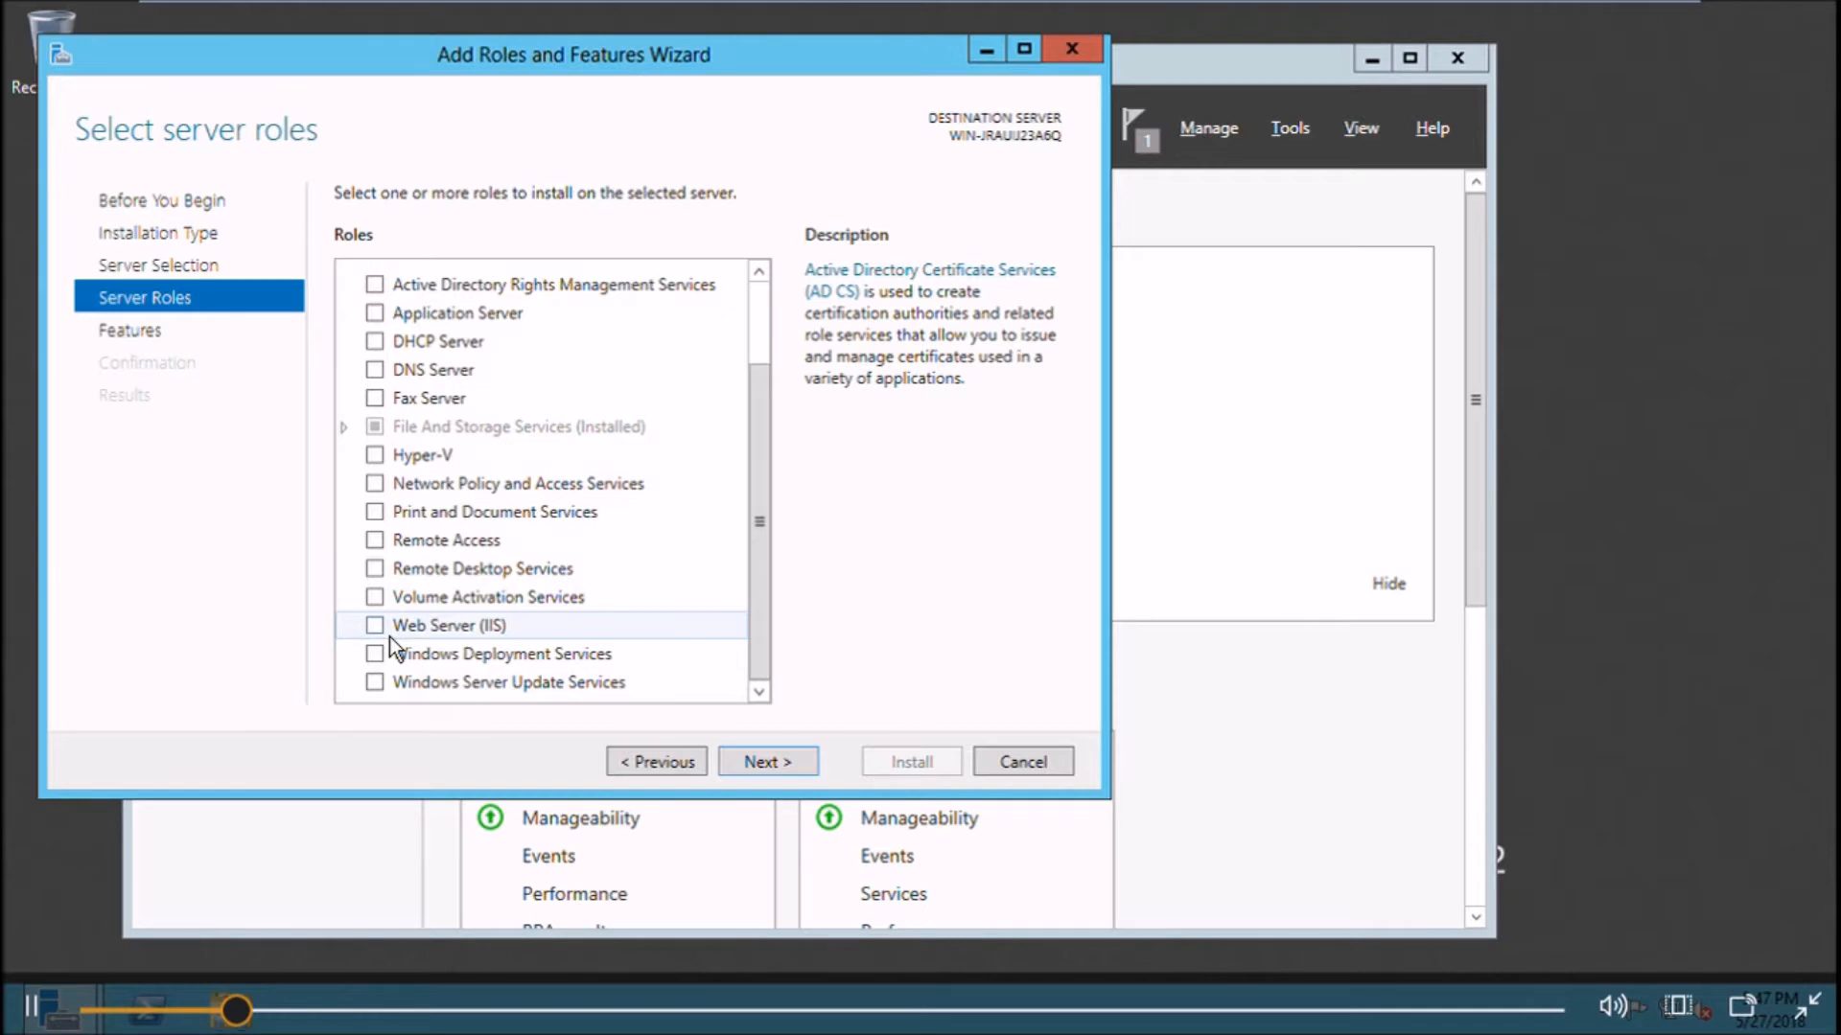
Step: Tick the Web Server (IIS) role in the Add Roles and Features wizard
left_click(390, 636)
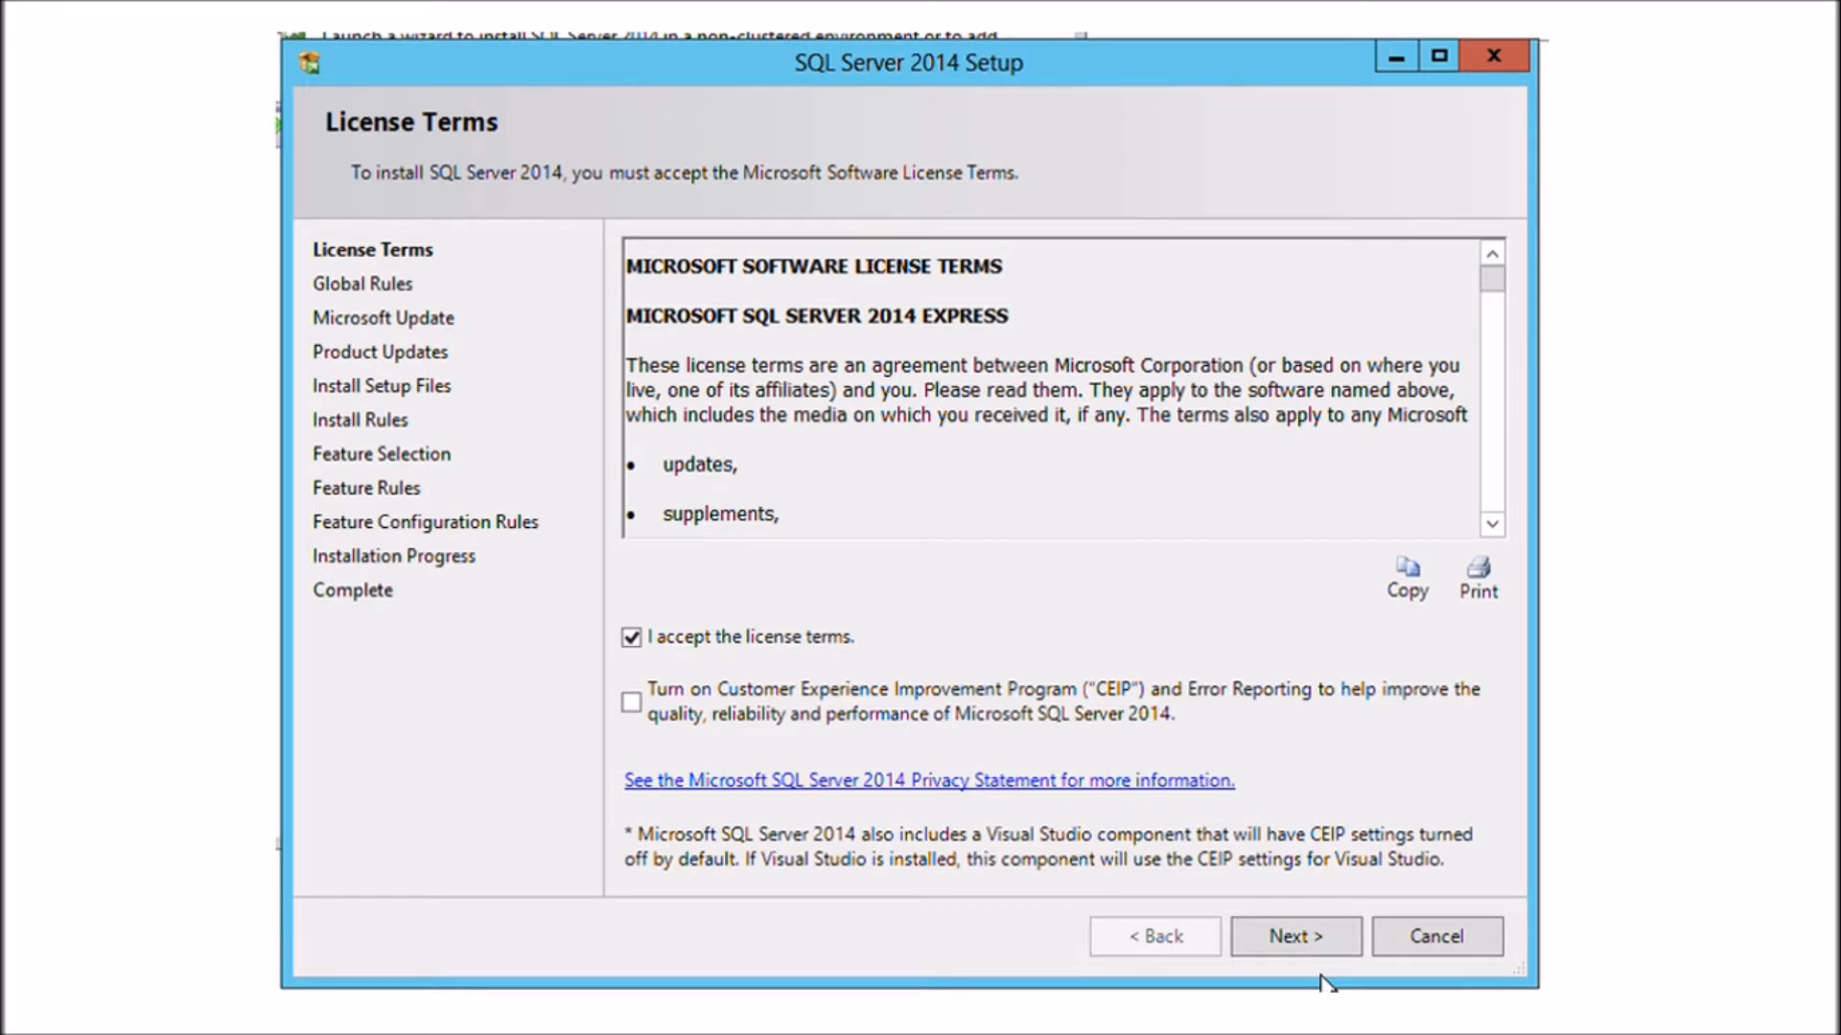
Step: Advance SQL Server 2014 setup with default features, the SQLExpress instance and default service accounts
left_click(1315, 949)
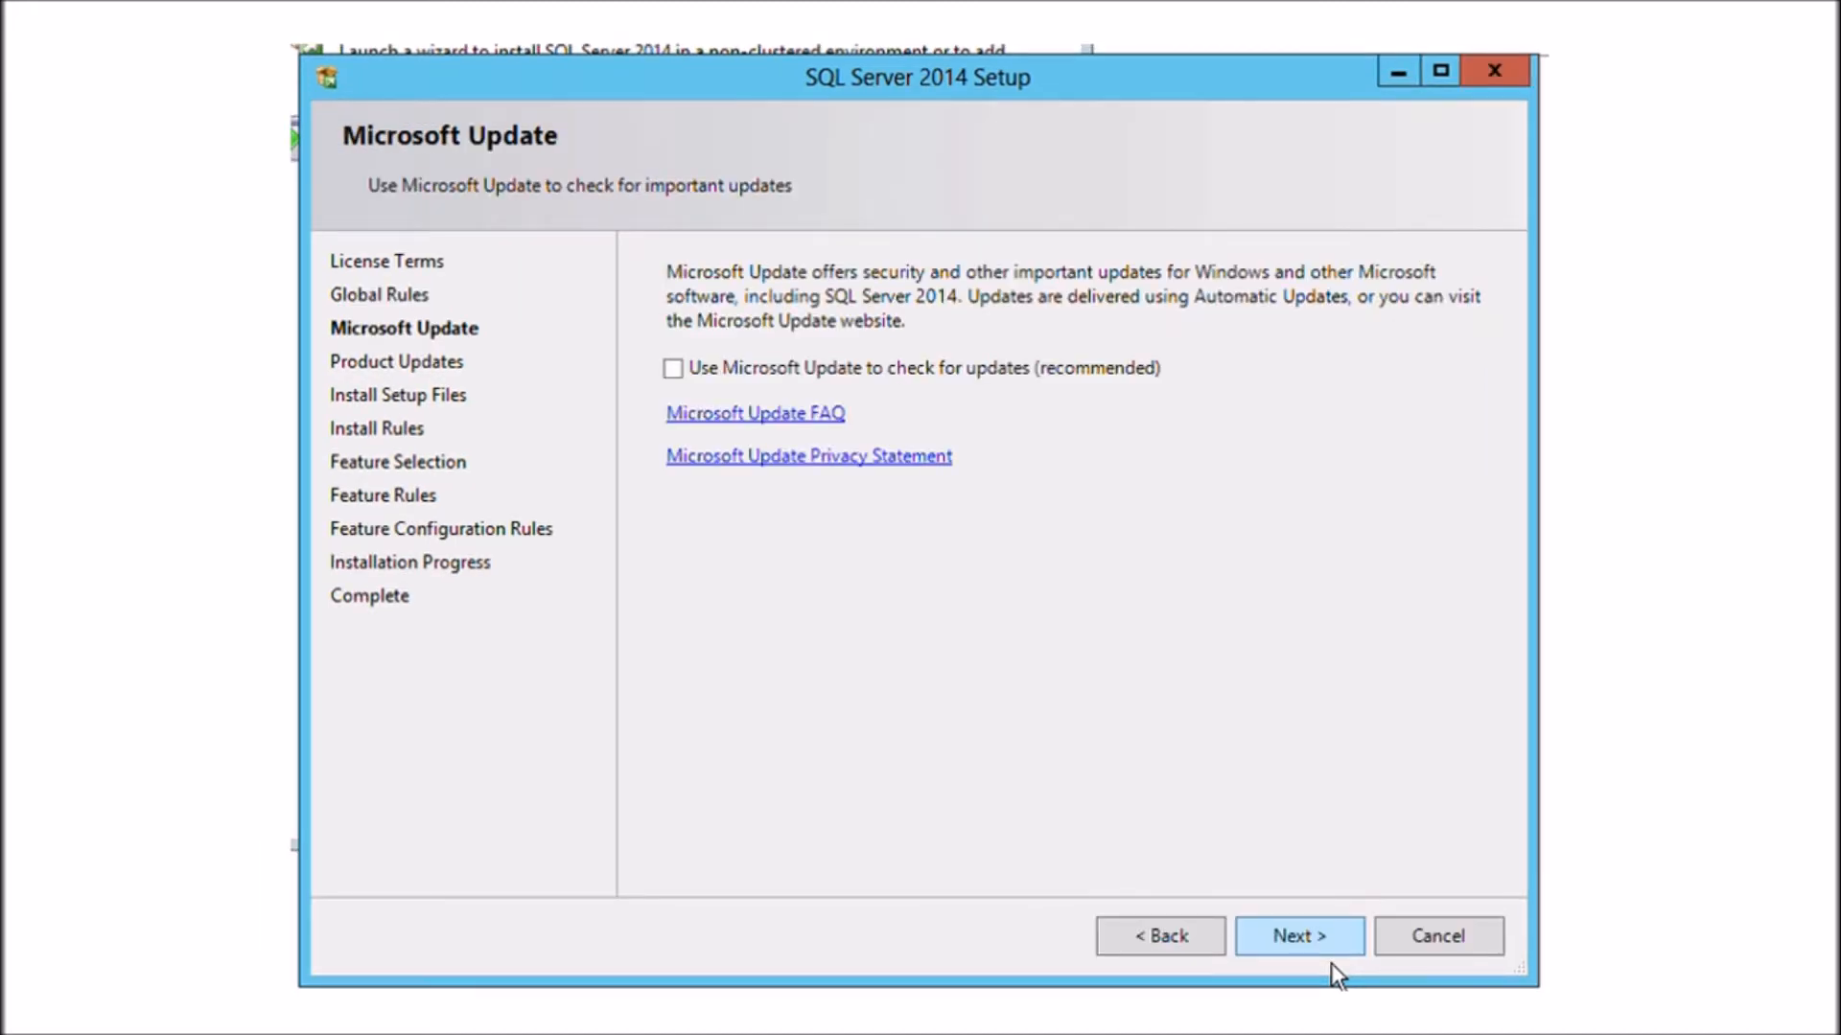
left_click(1329, 958)
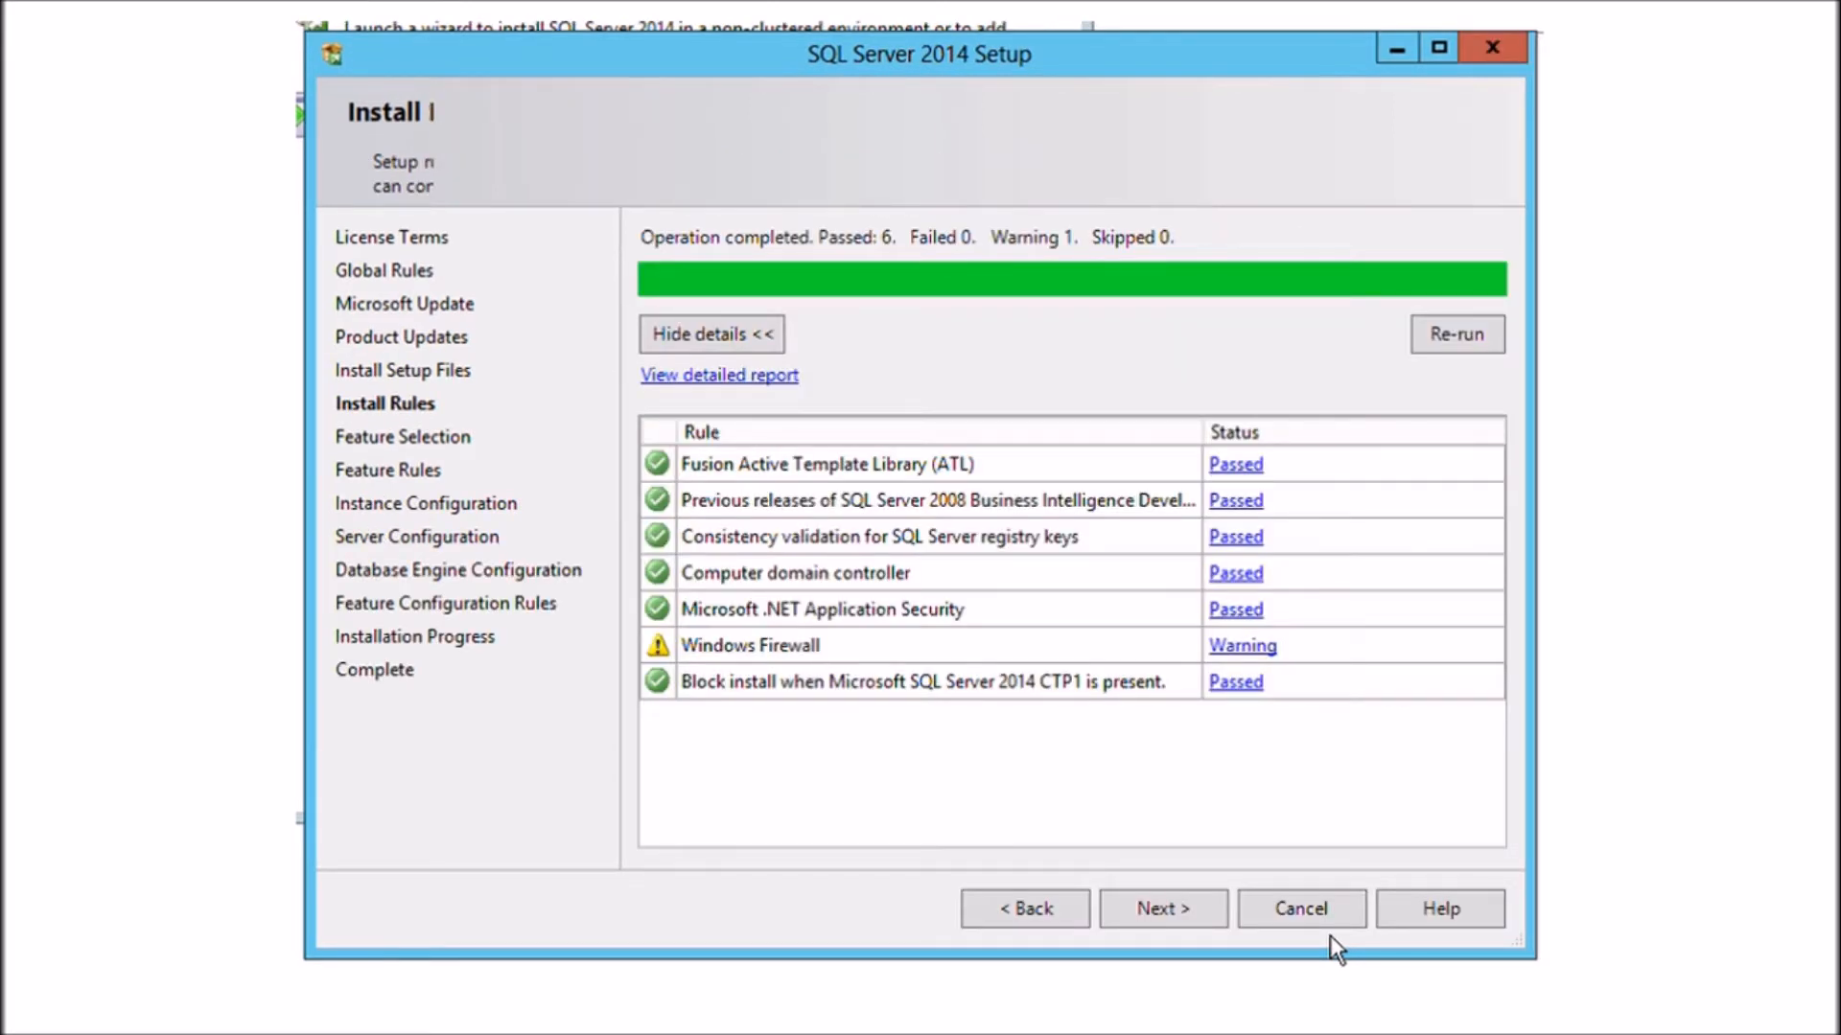
left_click(1193, 922)
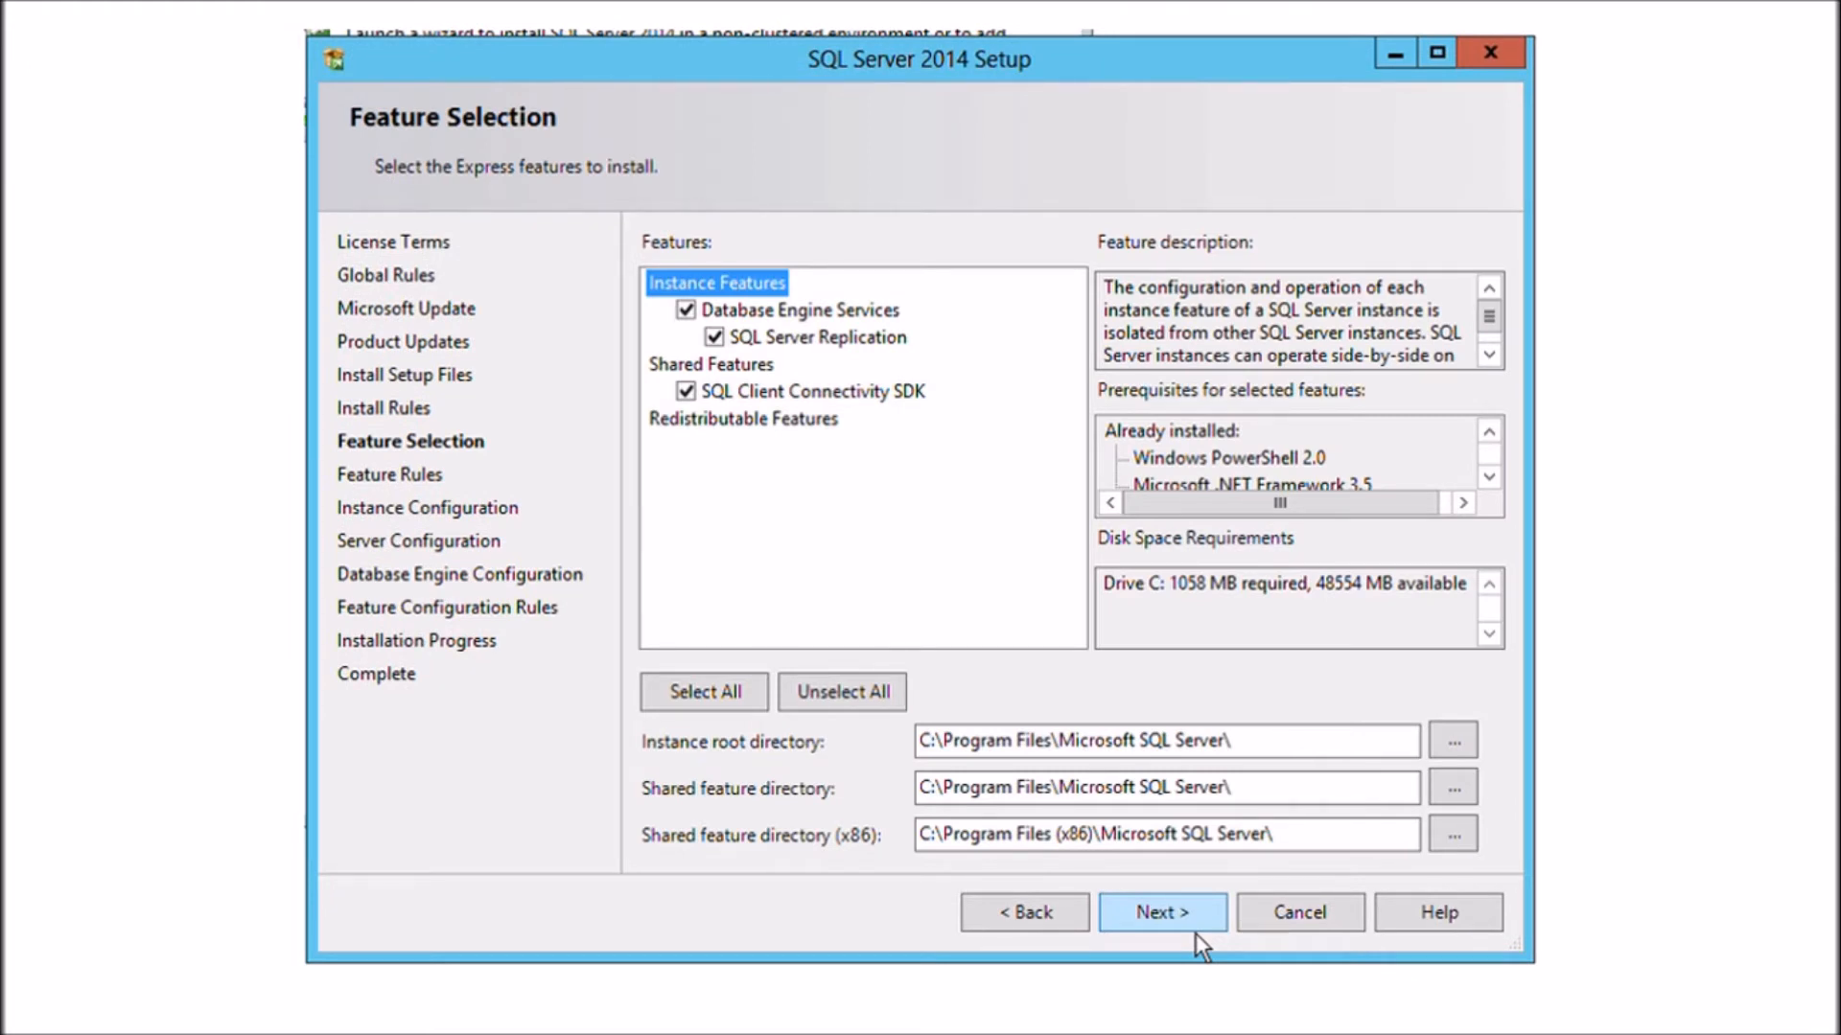
left_click(1194, 934)
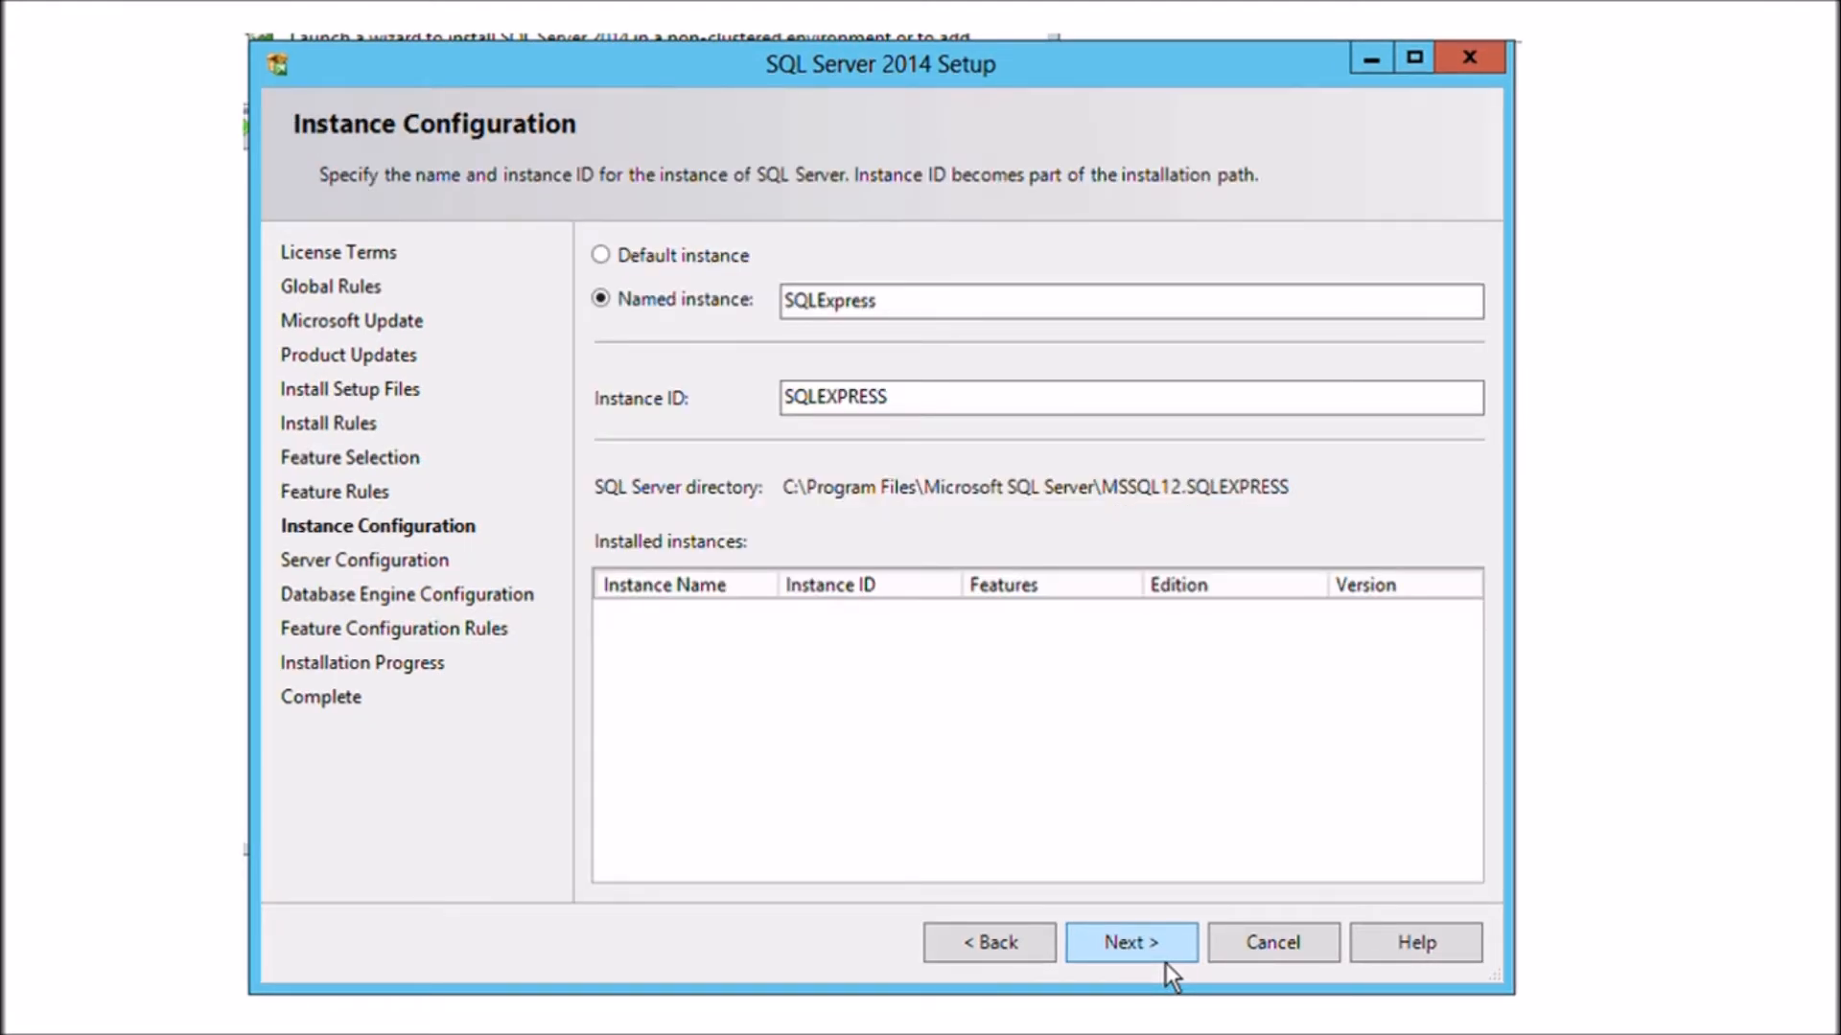
left_click(1164, 960)
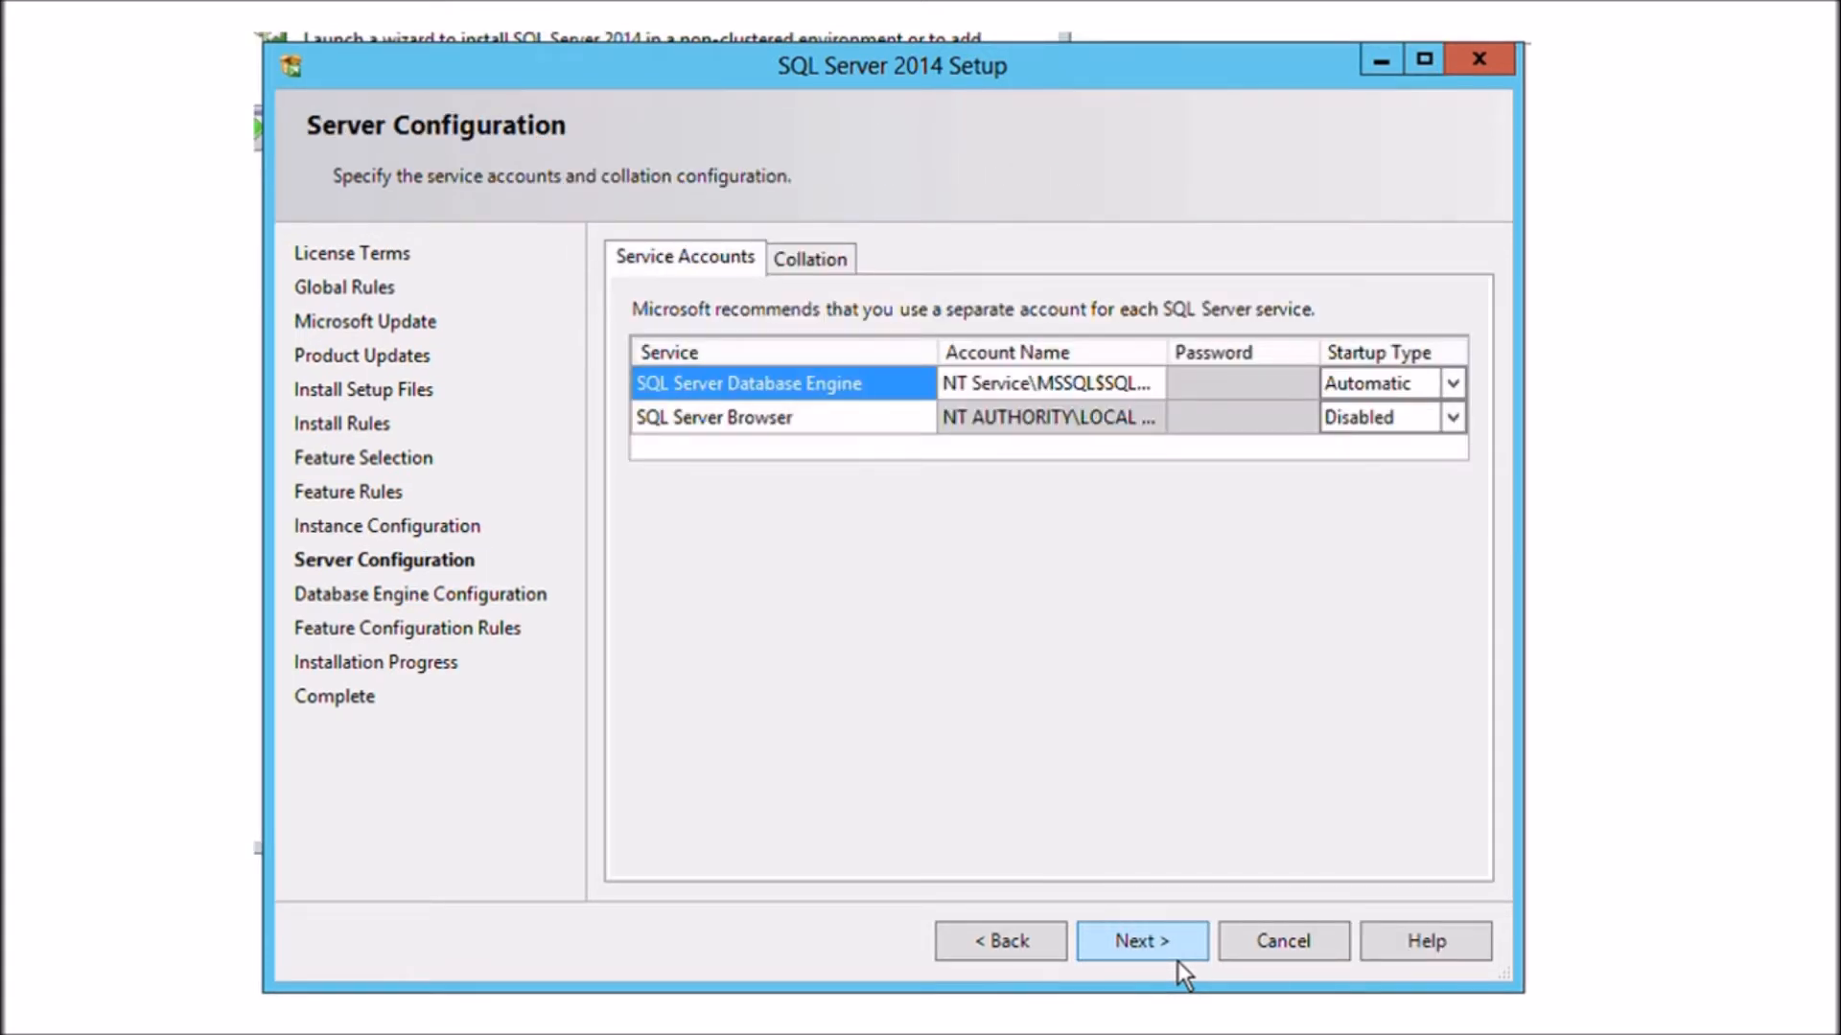
left_click(1141, 941)
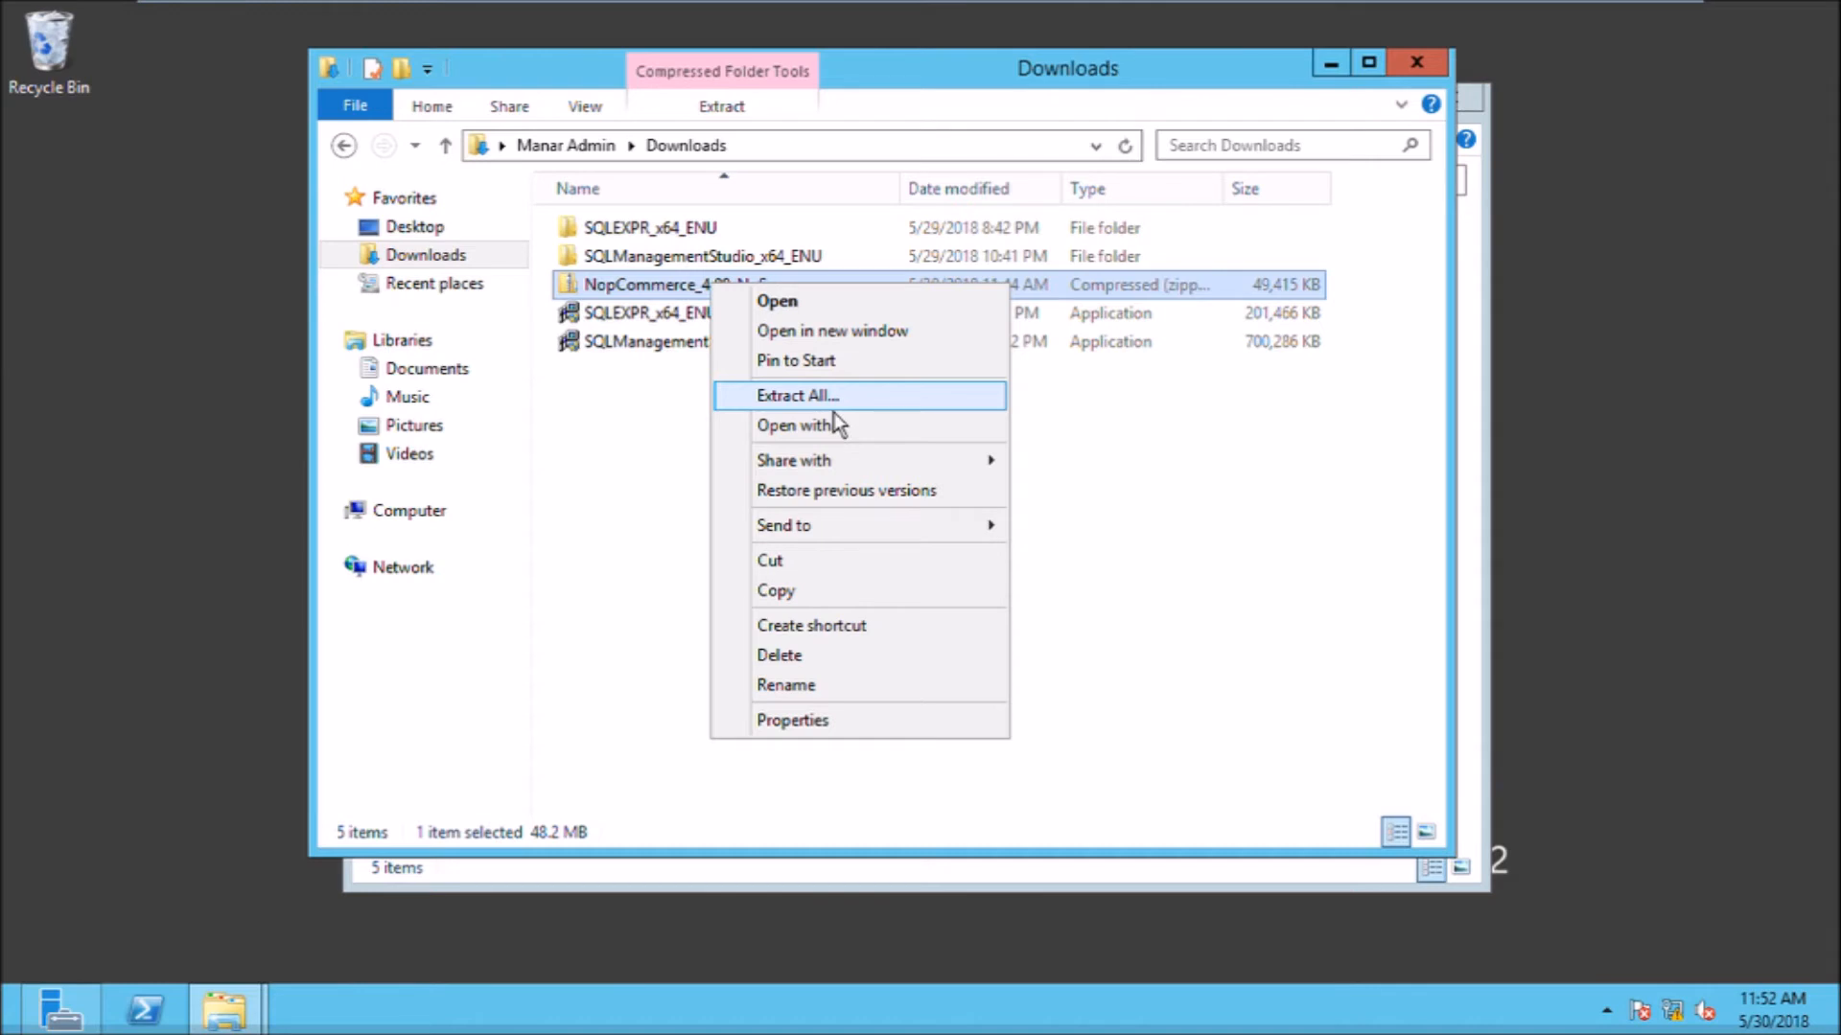
Step: Extract All from the downloaded nopCommerce zip archive
left_click(832, 408)
left_click(1185, 771)
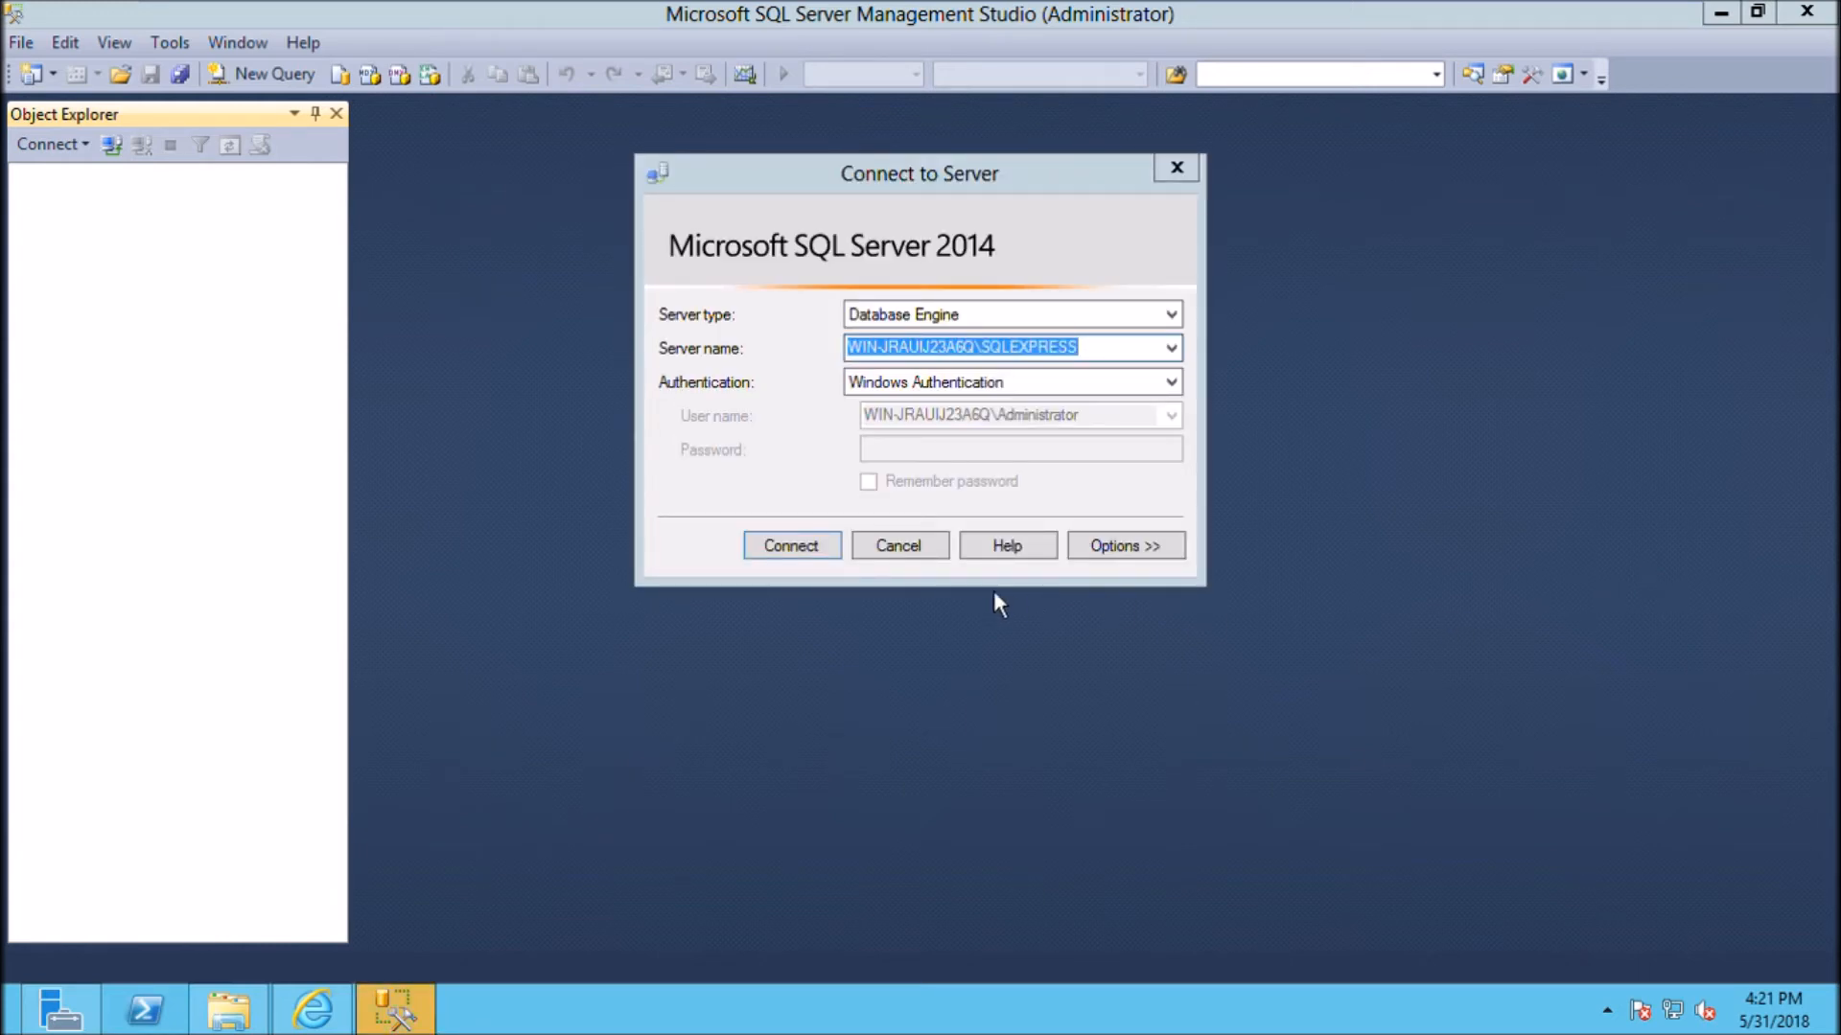
Step: Connect to SQLEXPRESS, create the ManarStore database, then refresh and select it
left_click(838, 554)
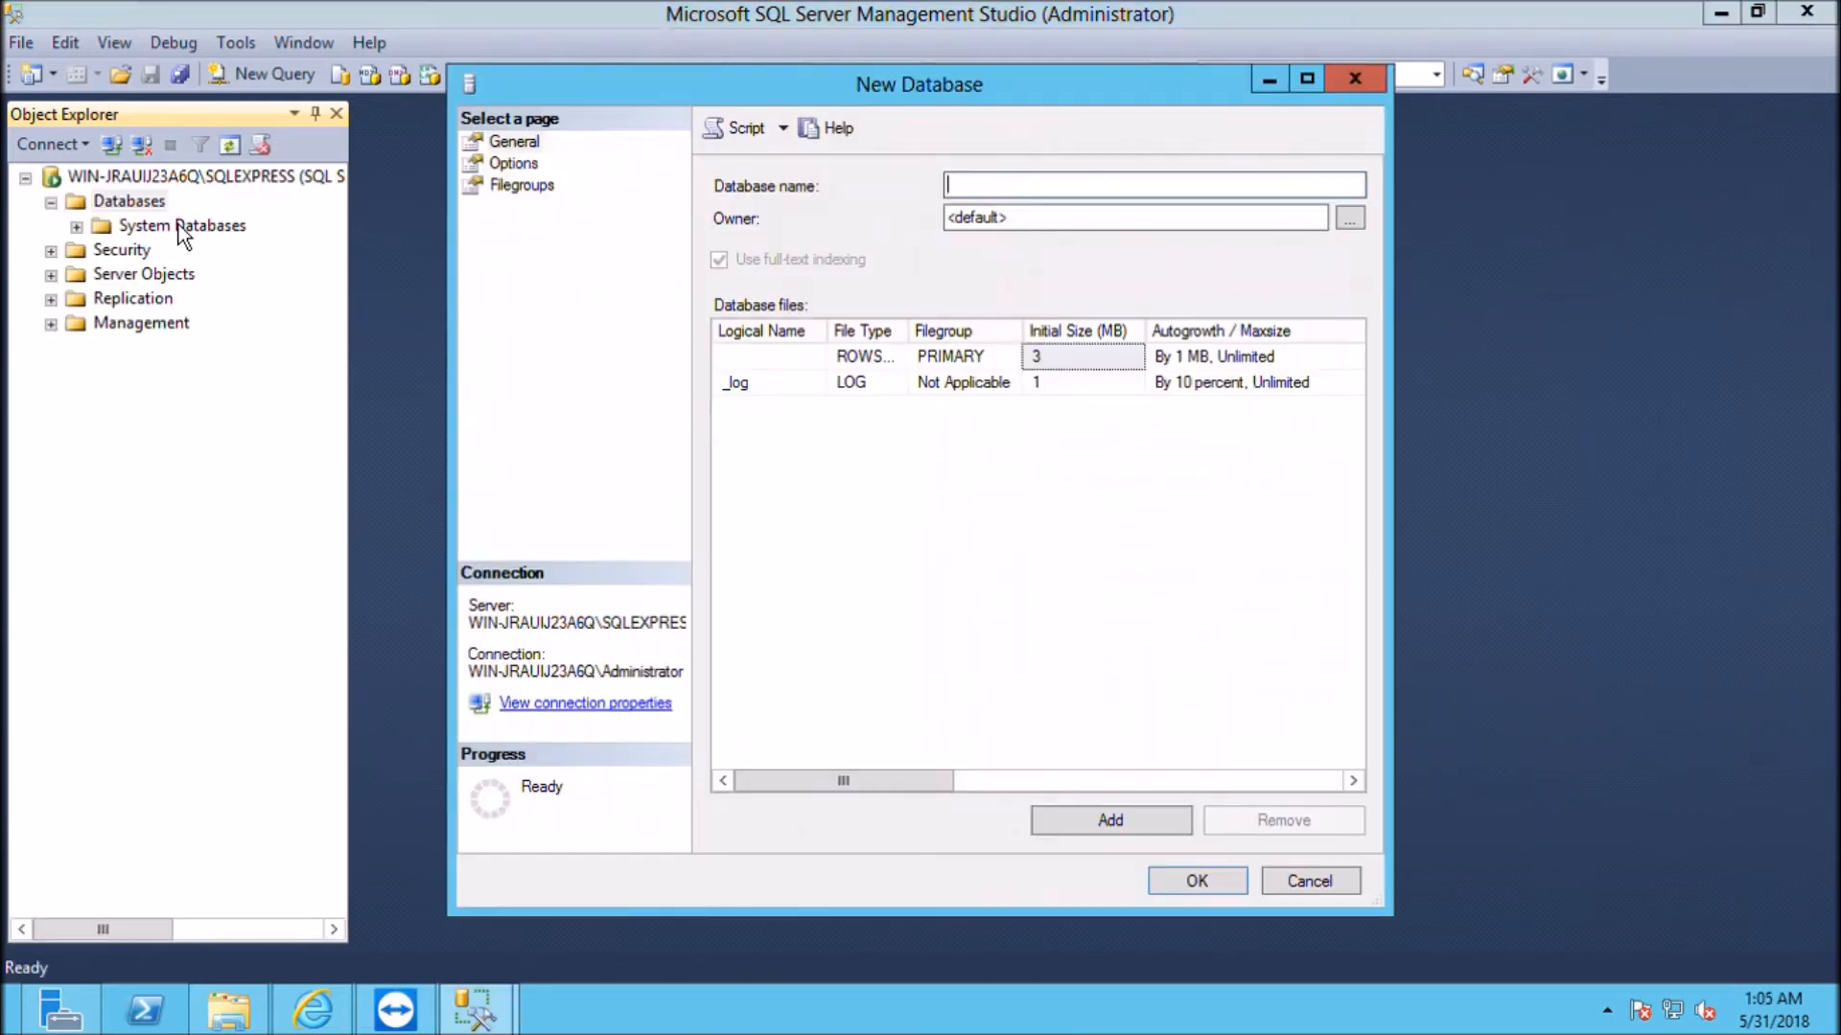
type("ManarStore")
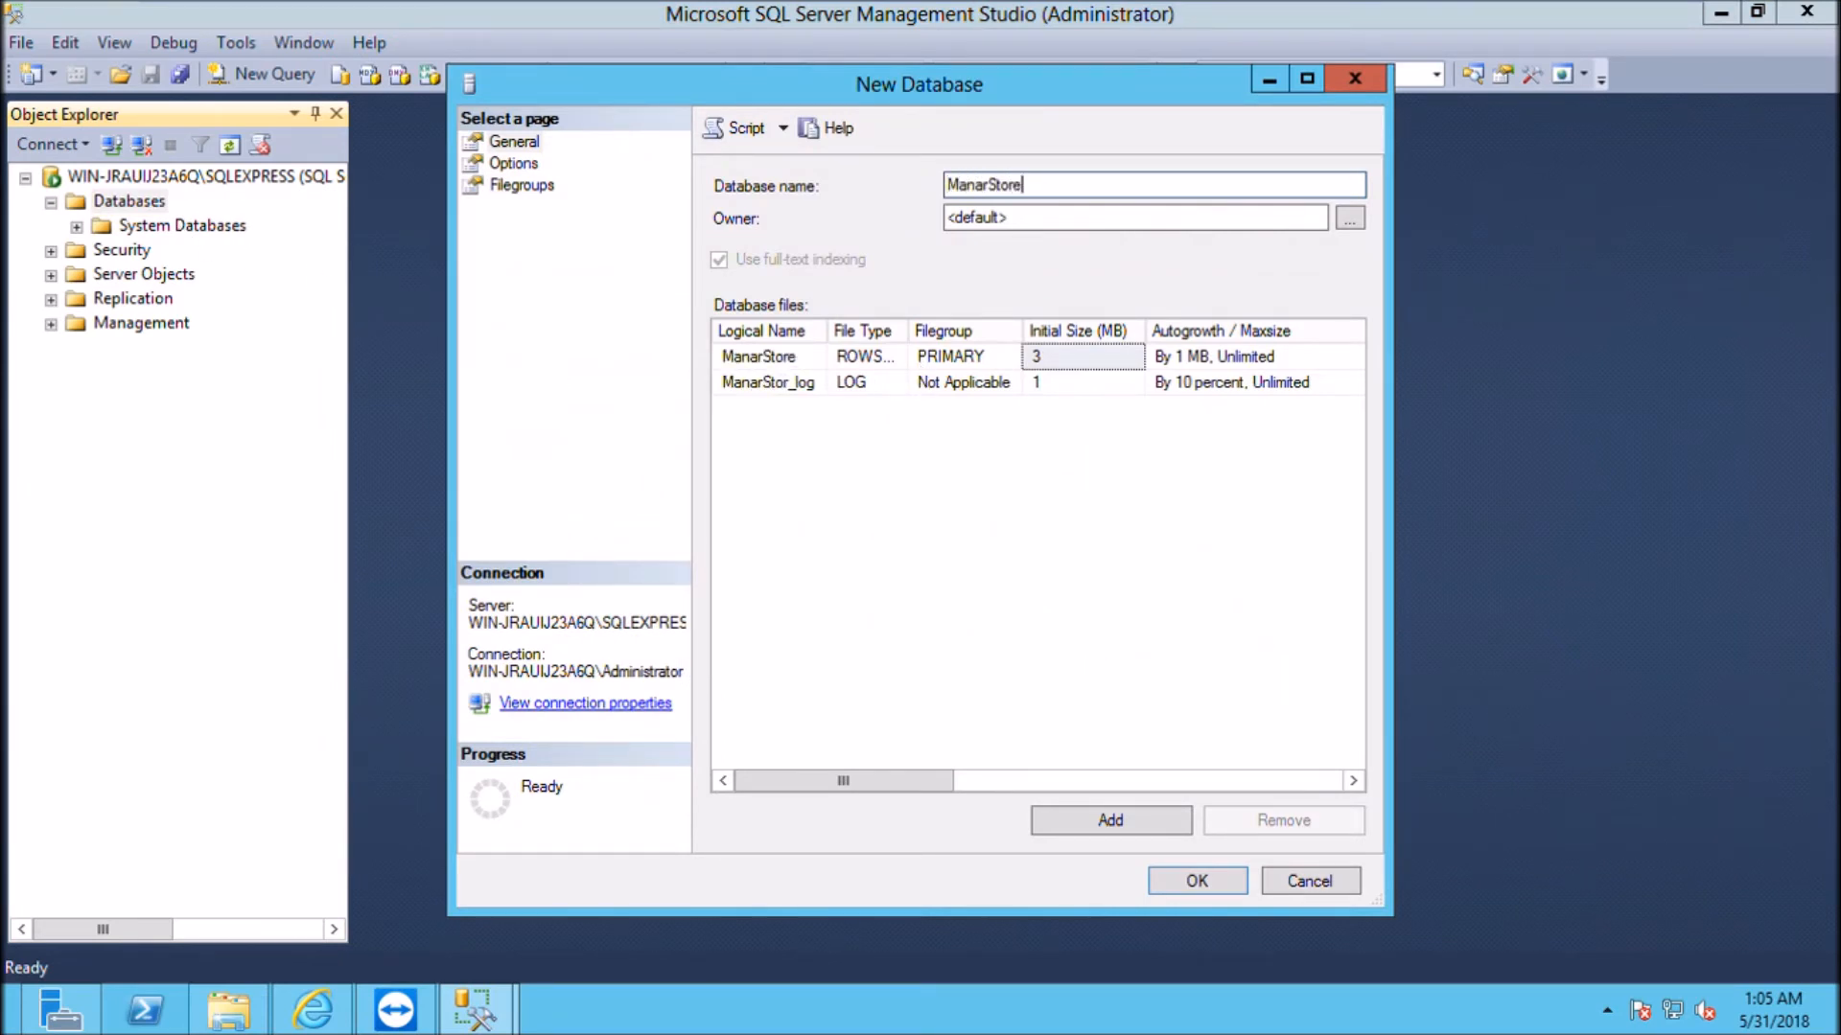
left_click(1200, 882)
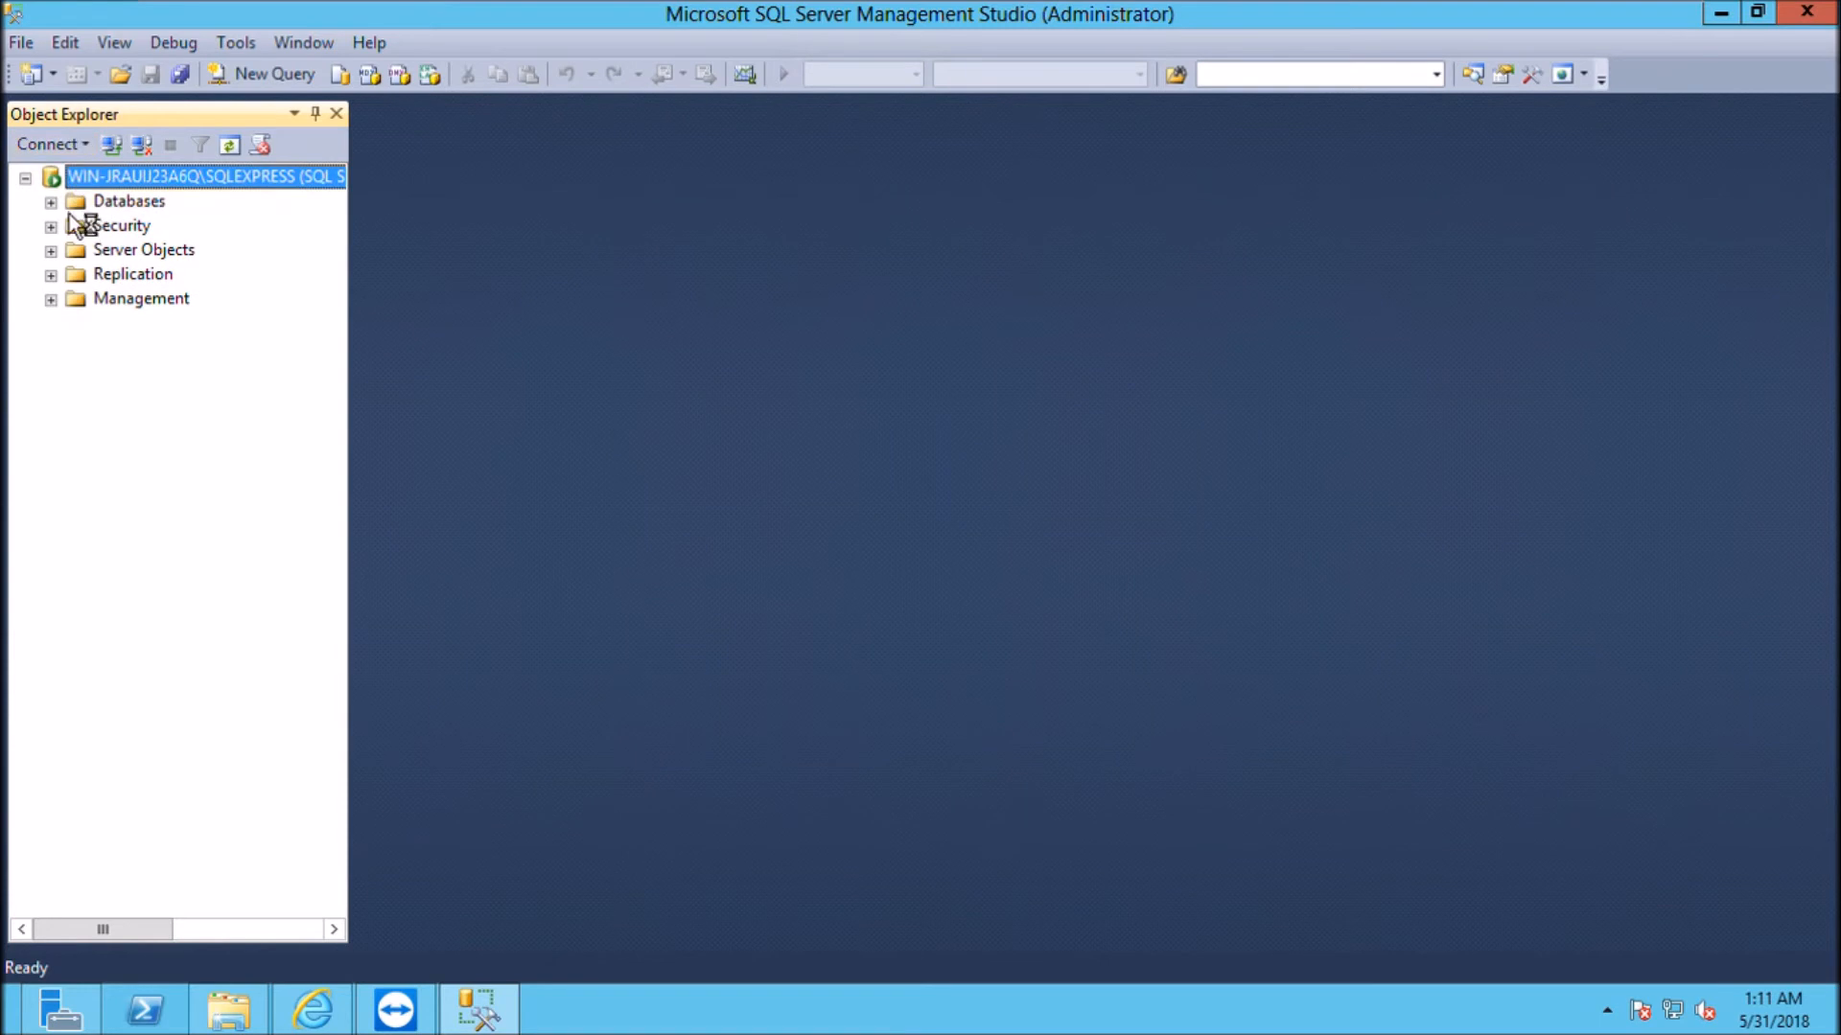
left_click(50, 202)
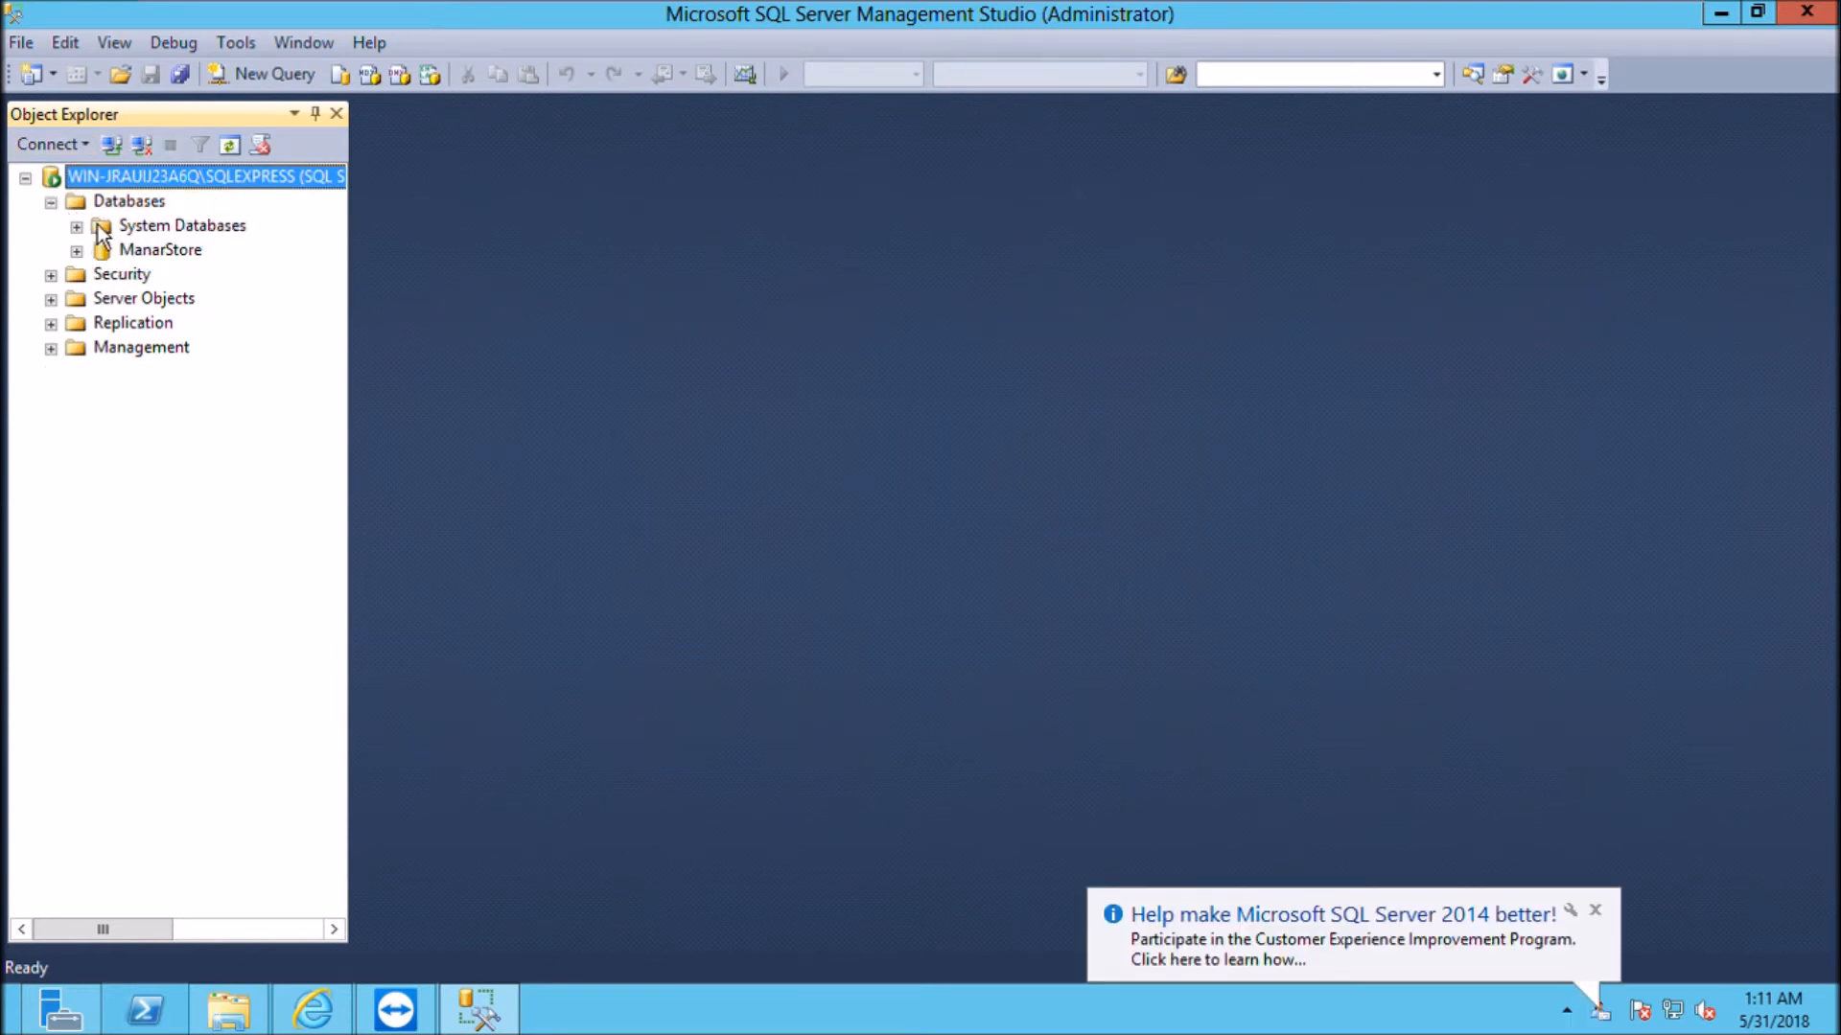
left_click(120, 251)
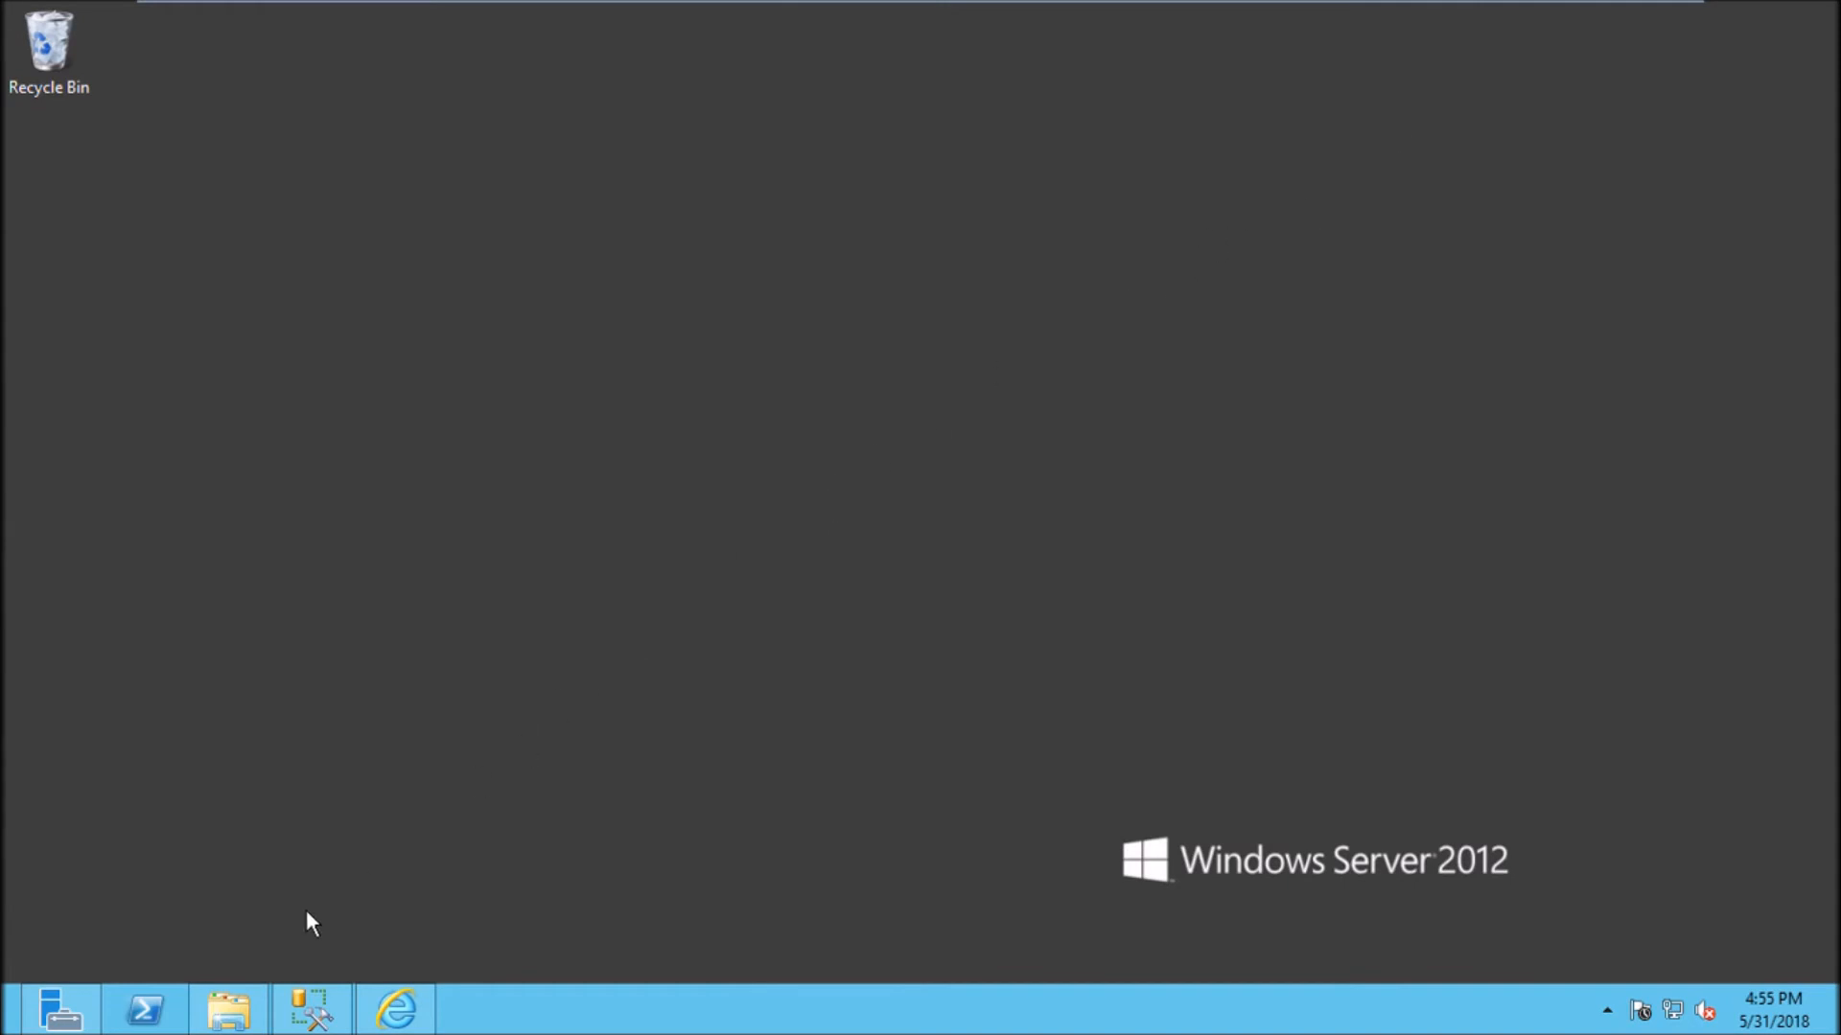
Step: Check the nopCommerce files in C:\inetpub\wwwroot, minimize File Explorer and launch Internet Explorer
left_click(228, 1010)
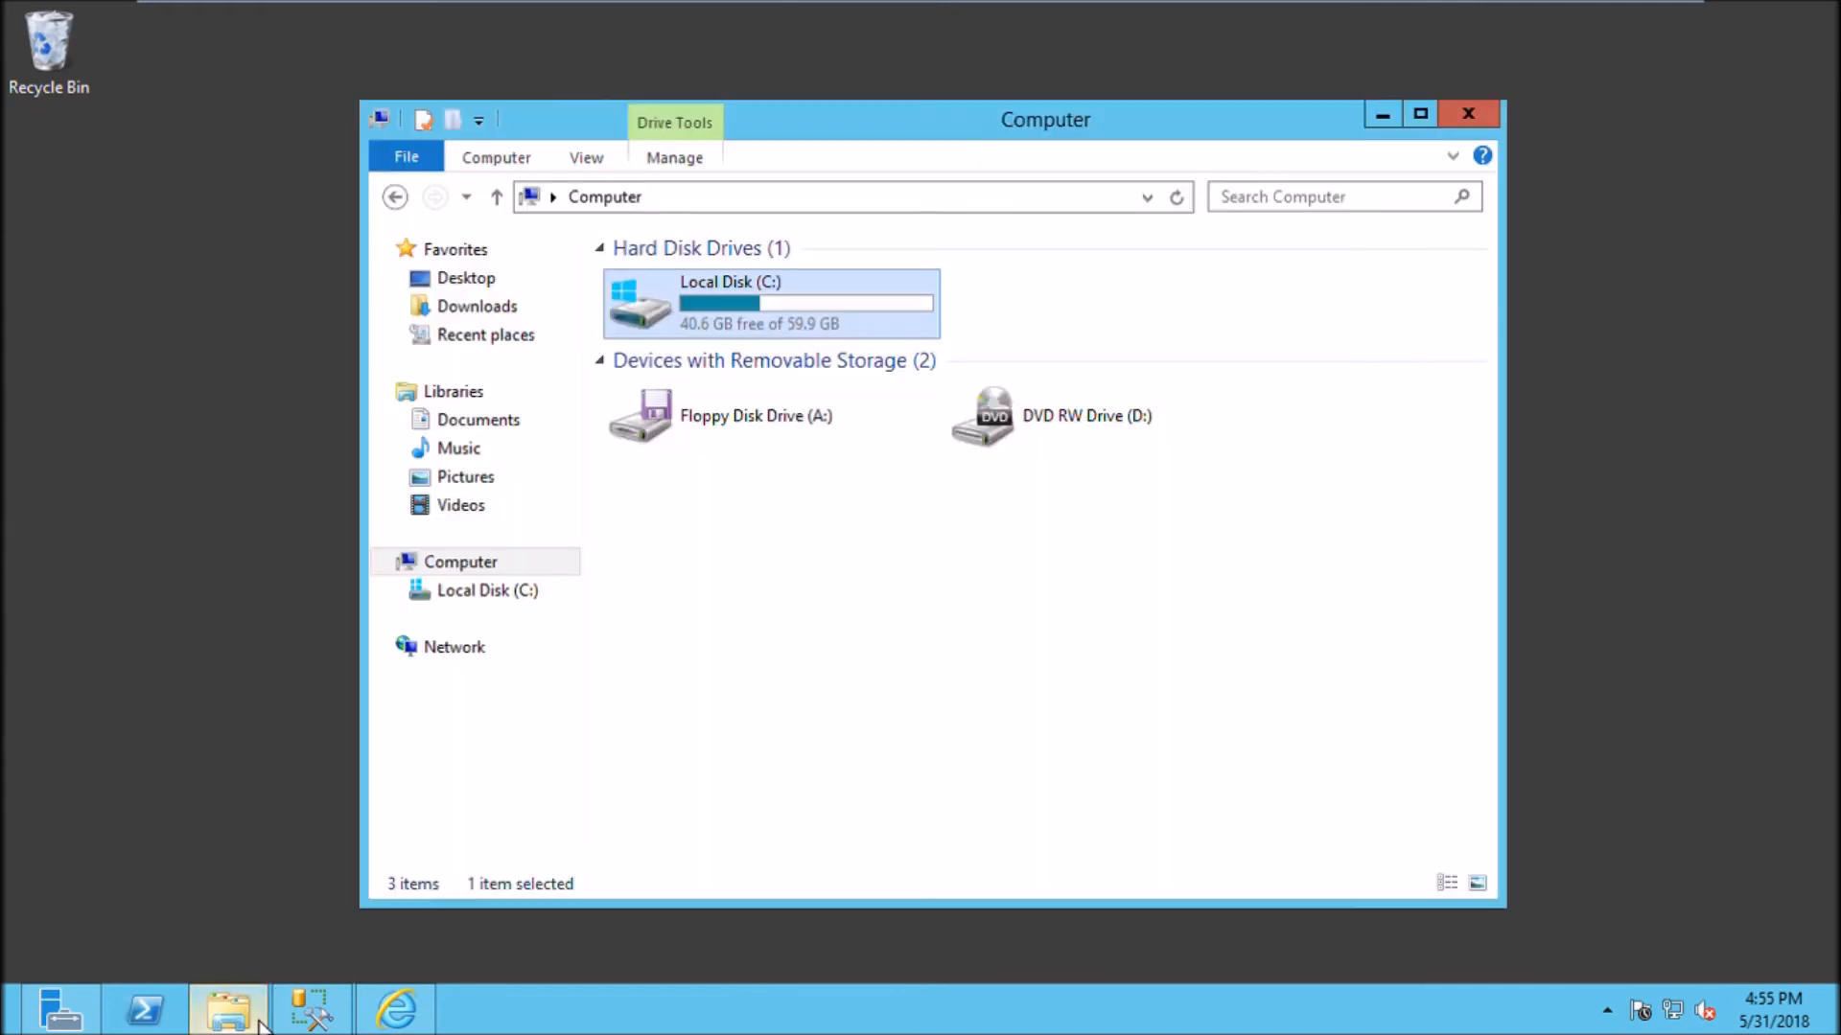
left_click(536, 592)
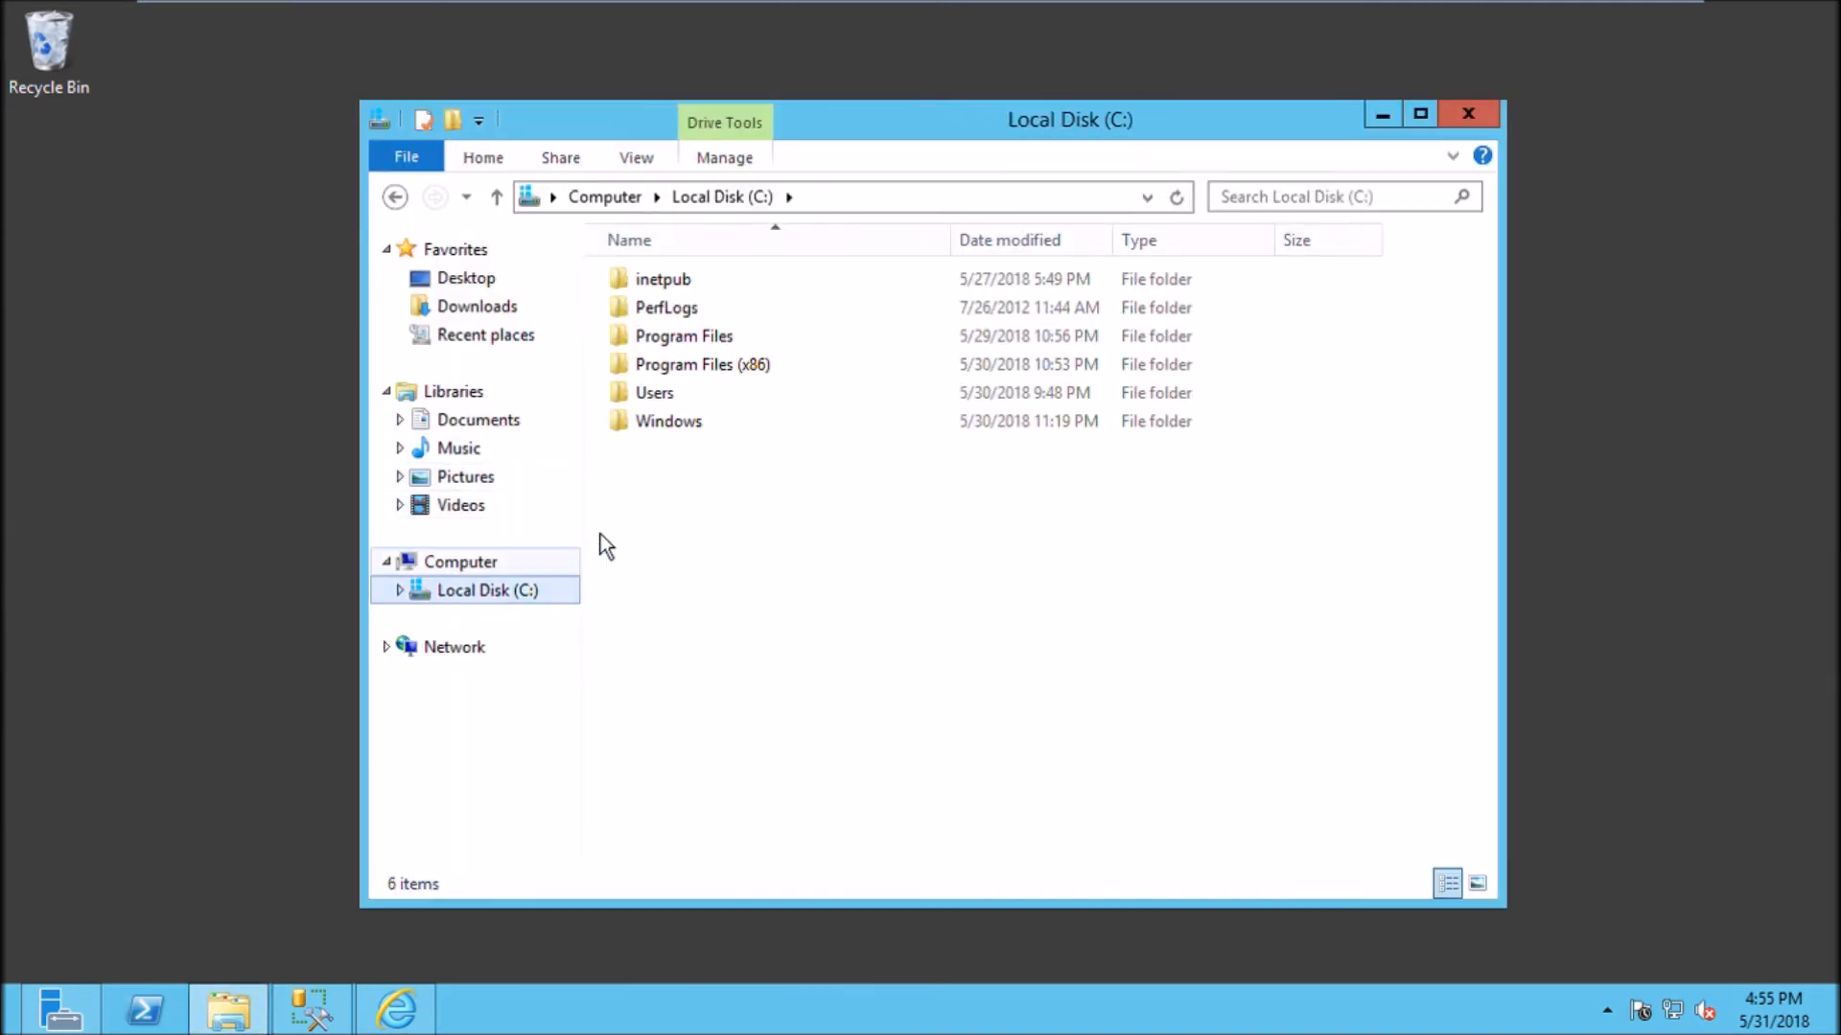
double_click(736, 284)
double_click(746, 397)
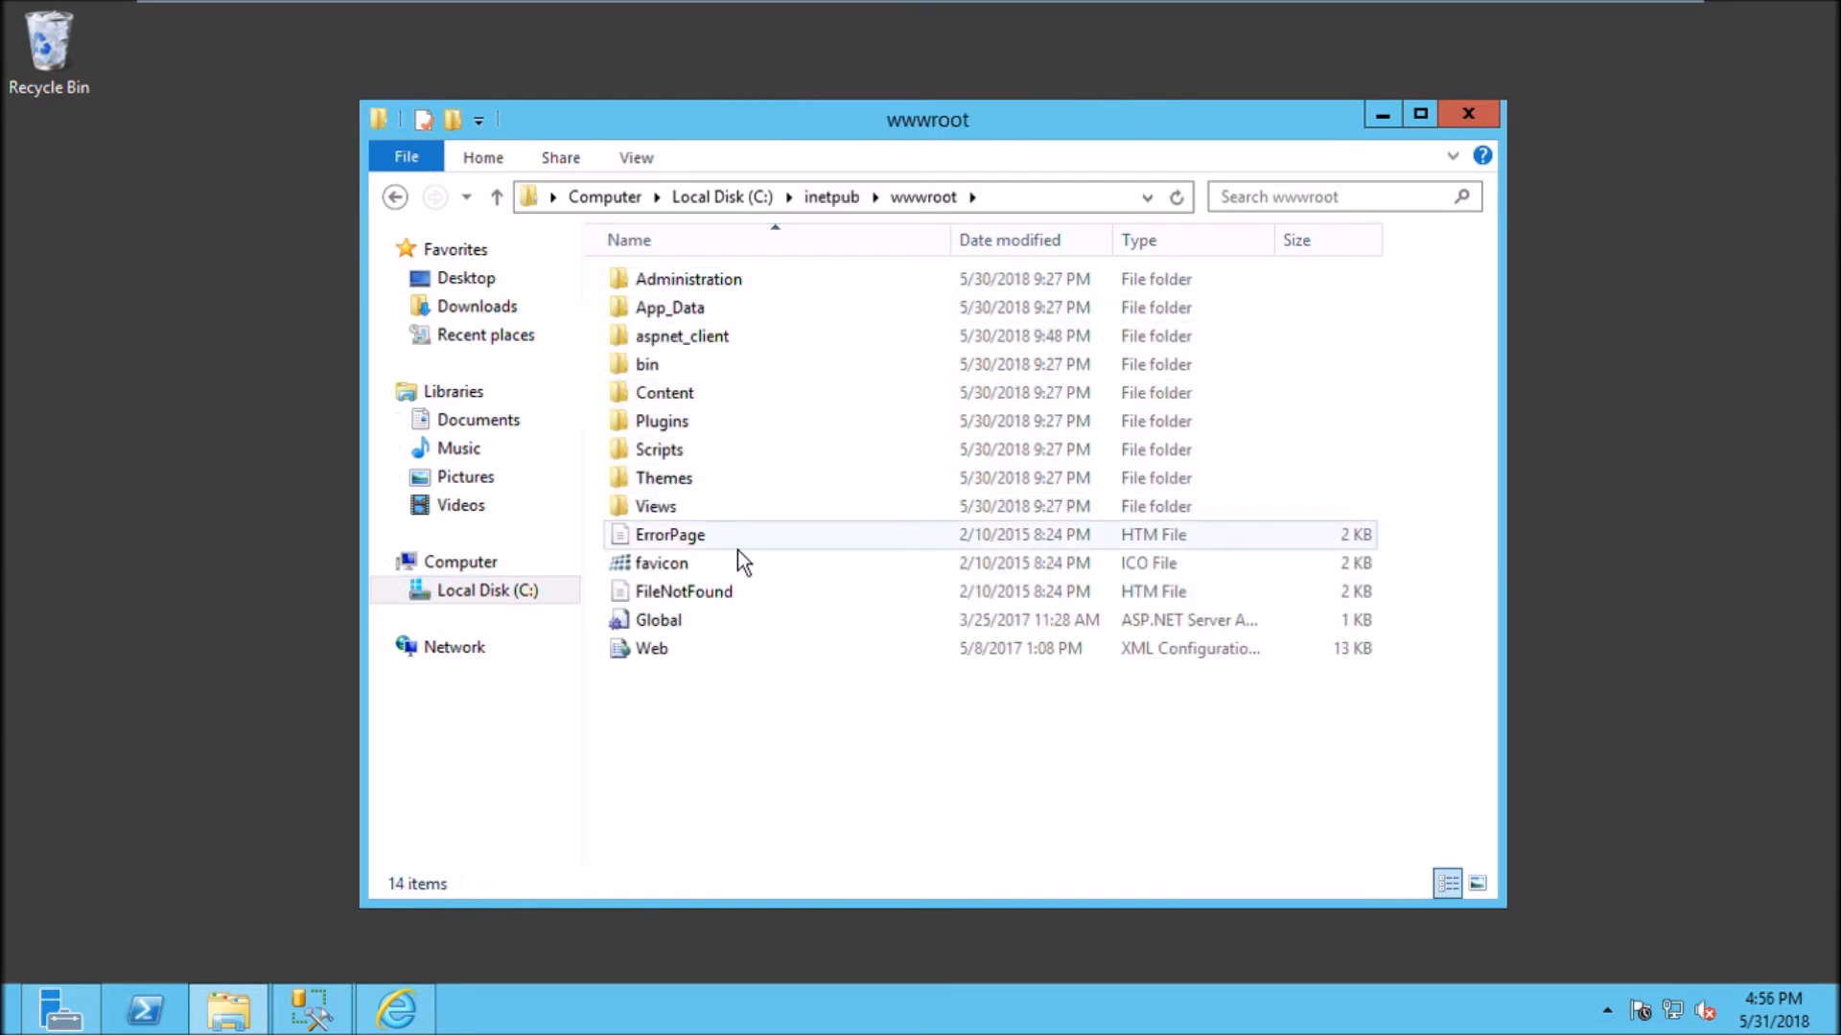
left_click(1382, 116)
left_click(412, 1014)
left_click(473, 65)
type("htt")
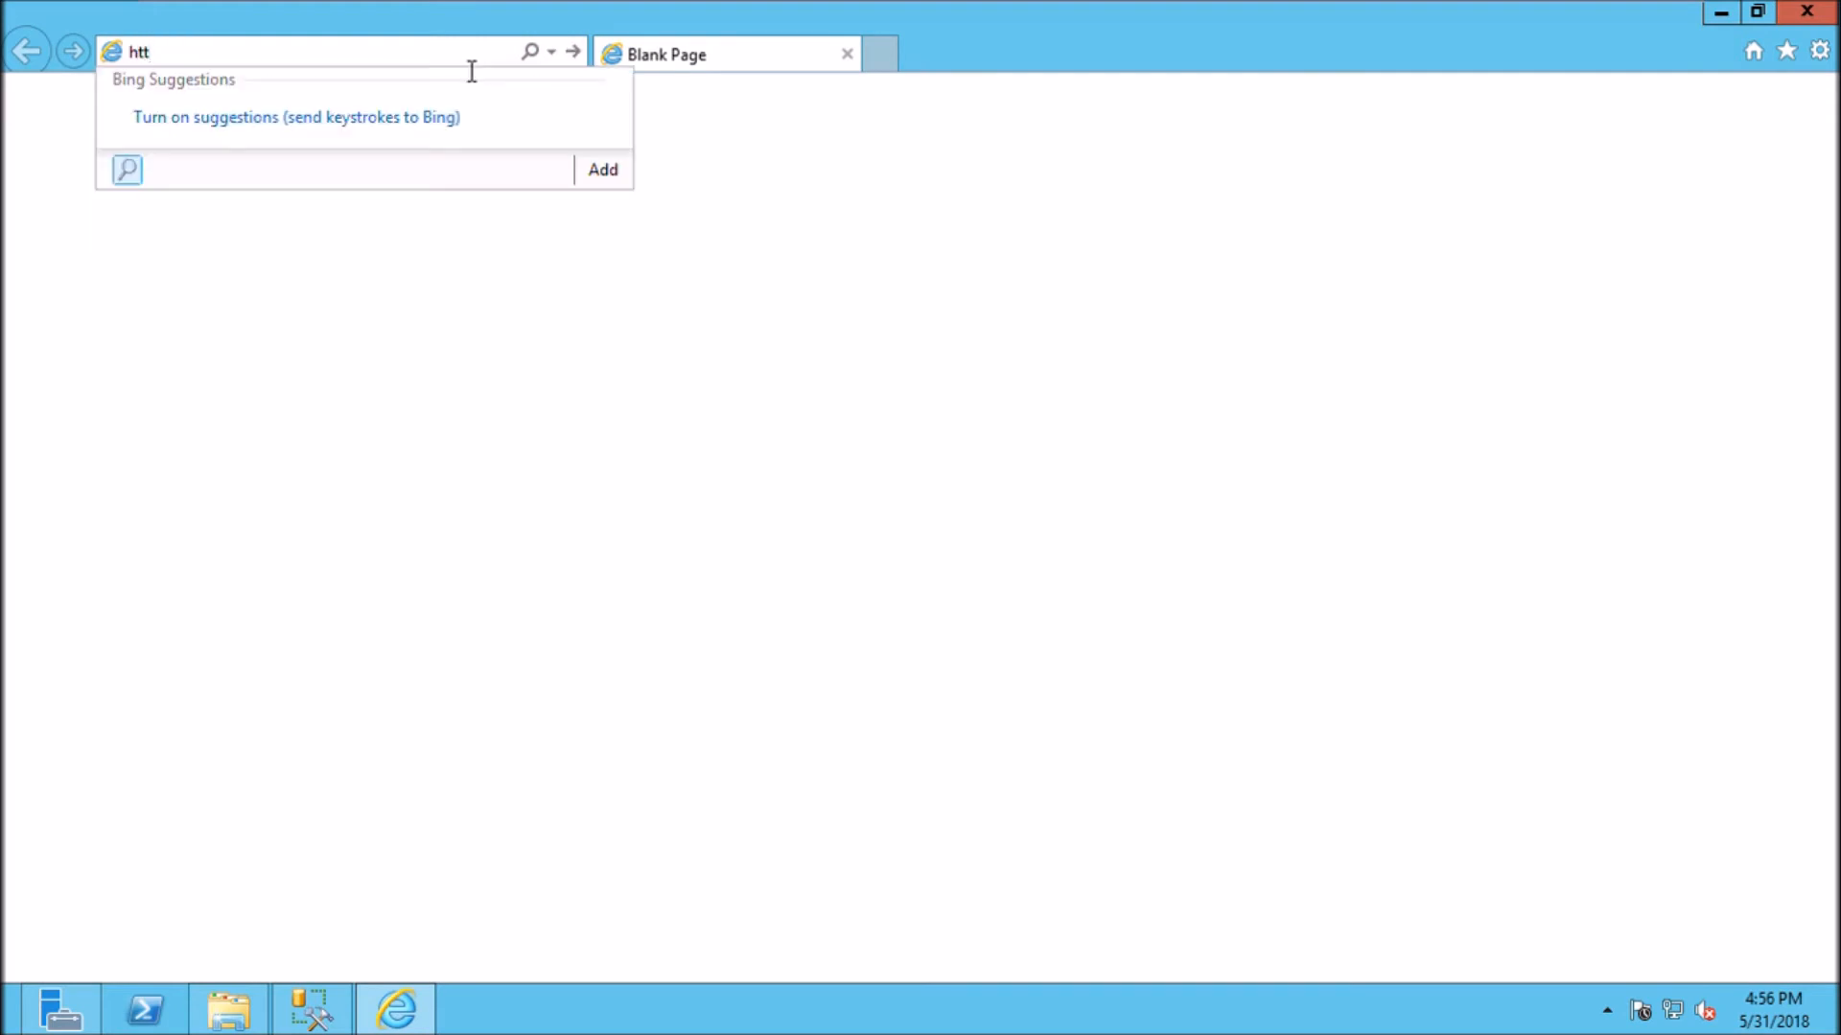
type("p://local")
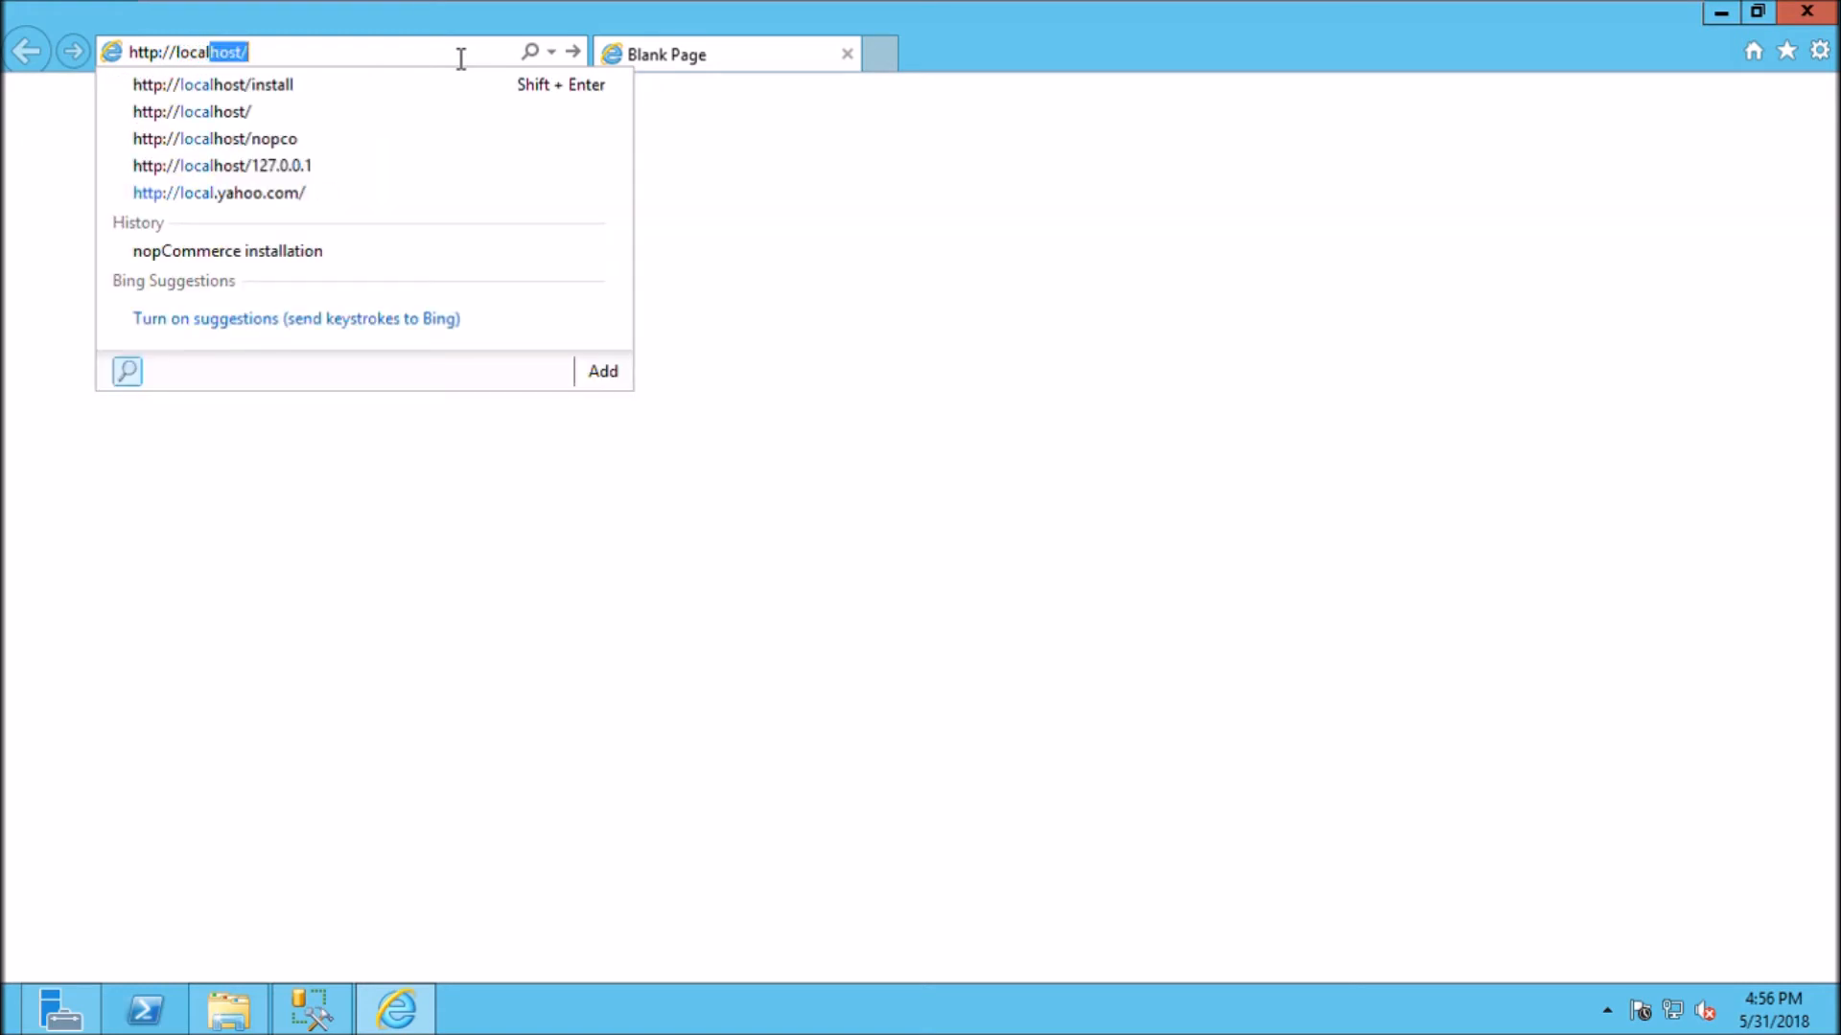
key("End")
key("Return")
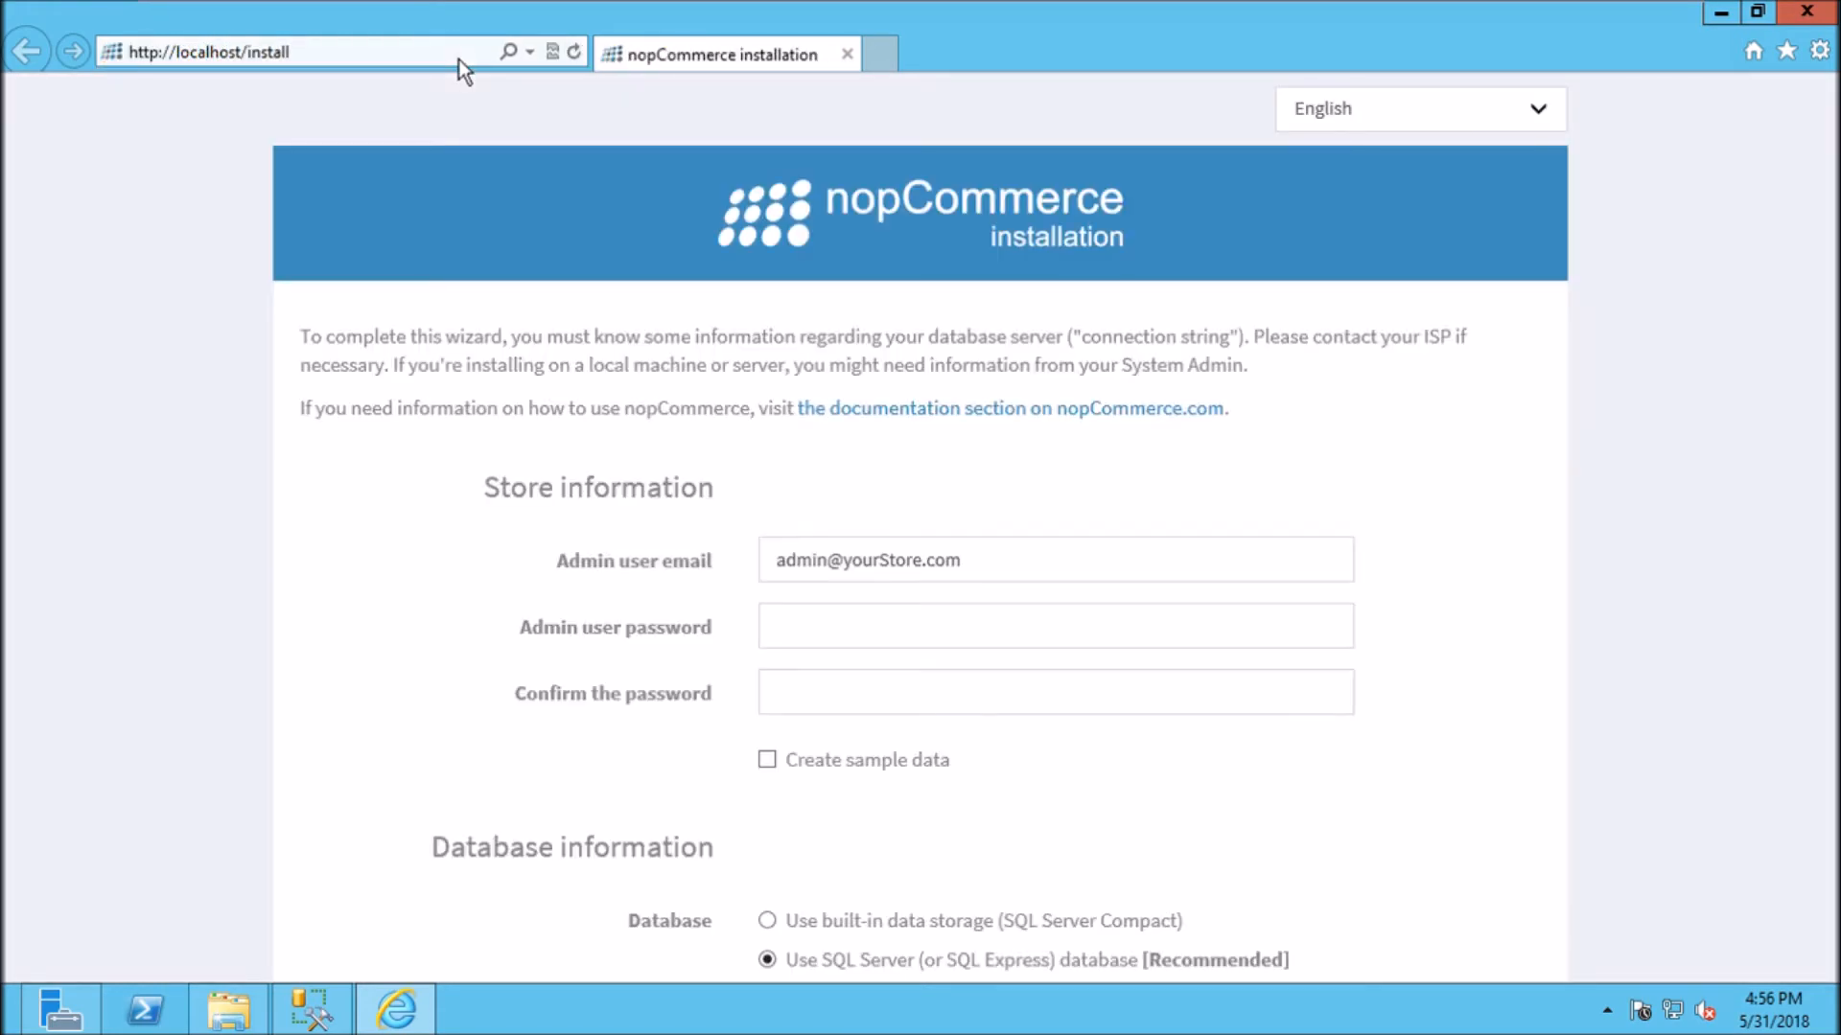
Step: Replace the sample admin e-mail with the admin's address and enter and confirm the admin password
left_click(1026, 575)
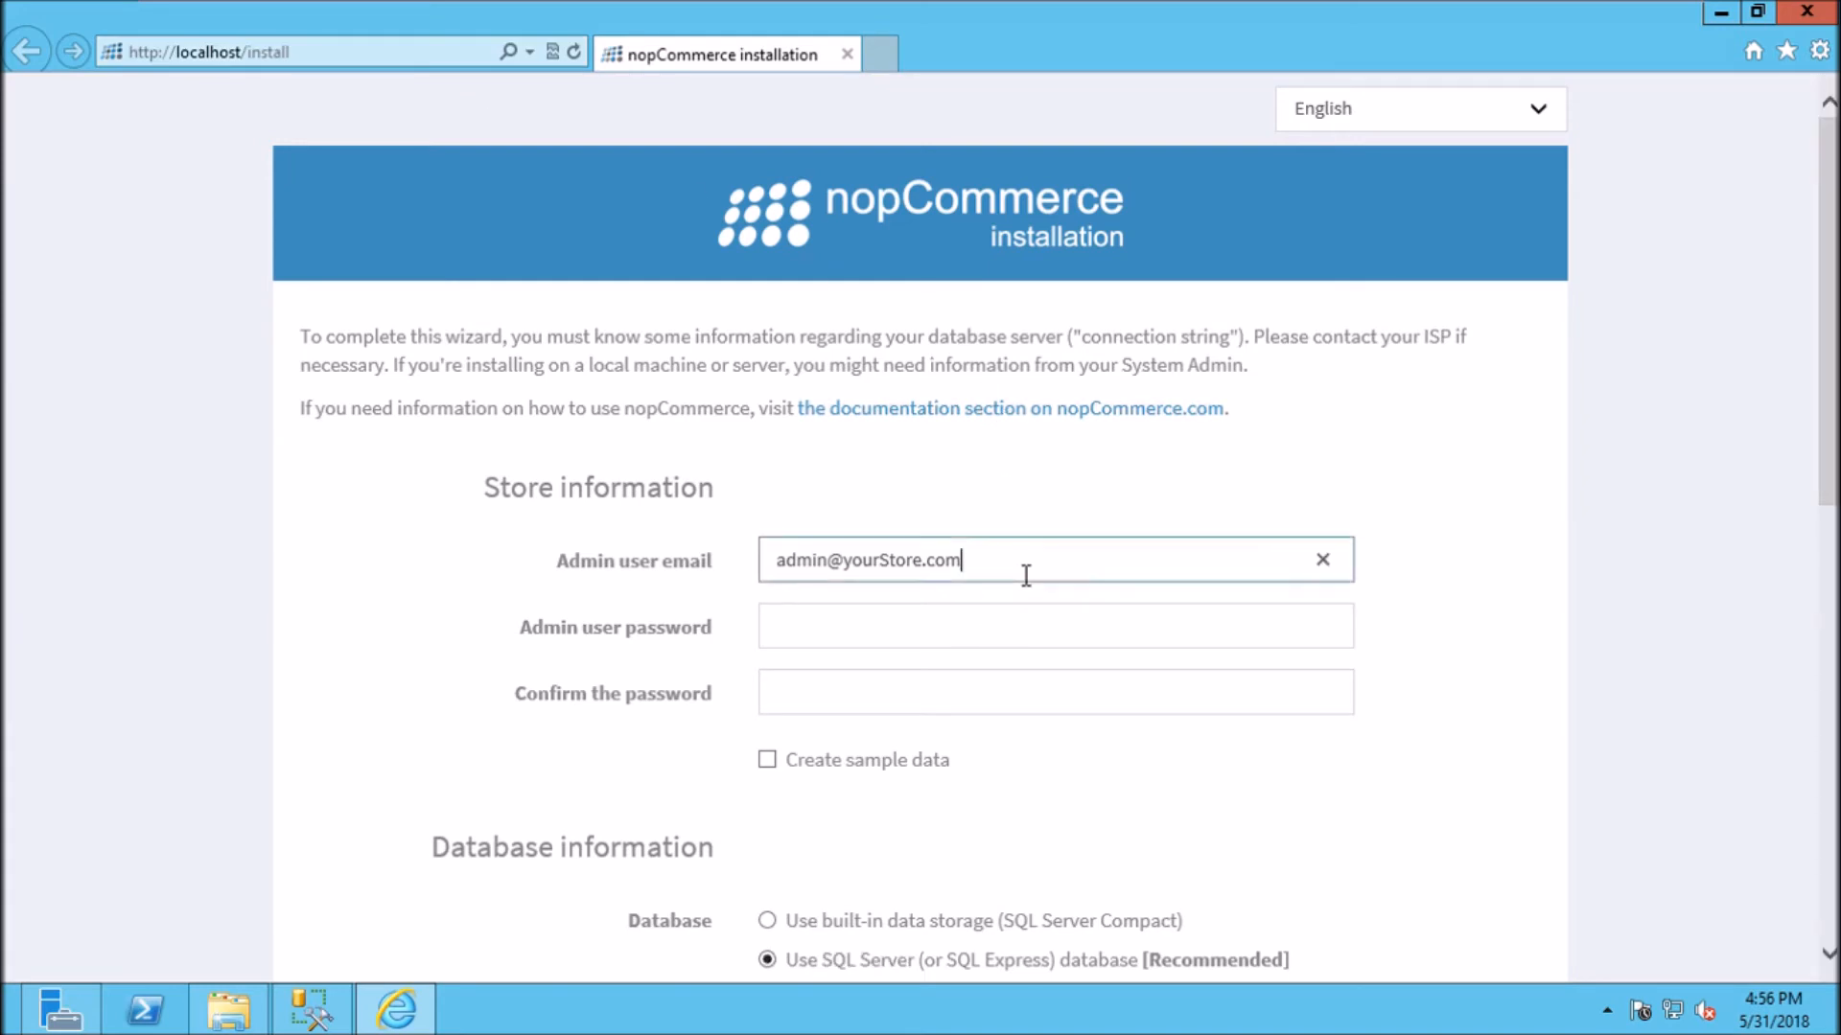
left_click(1341, 579)
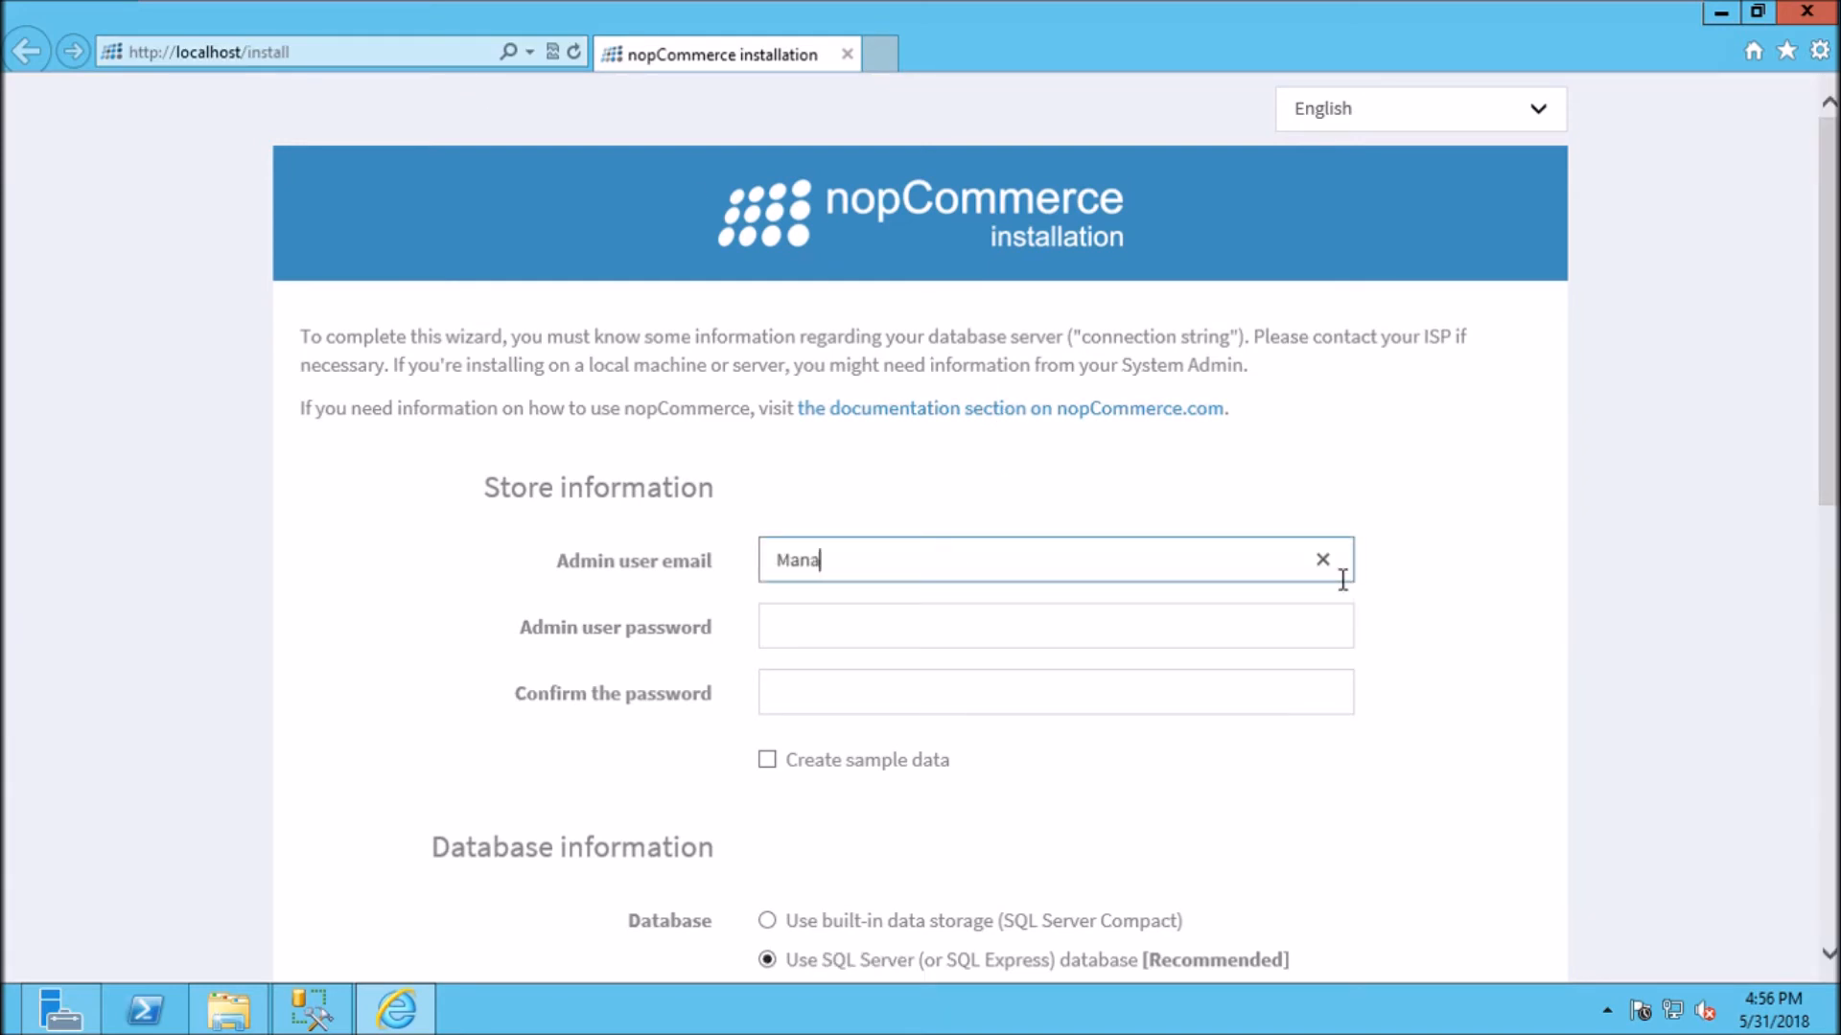
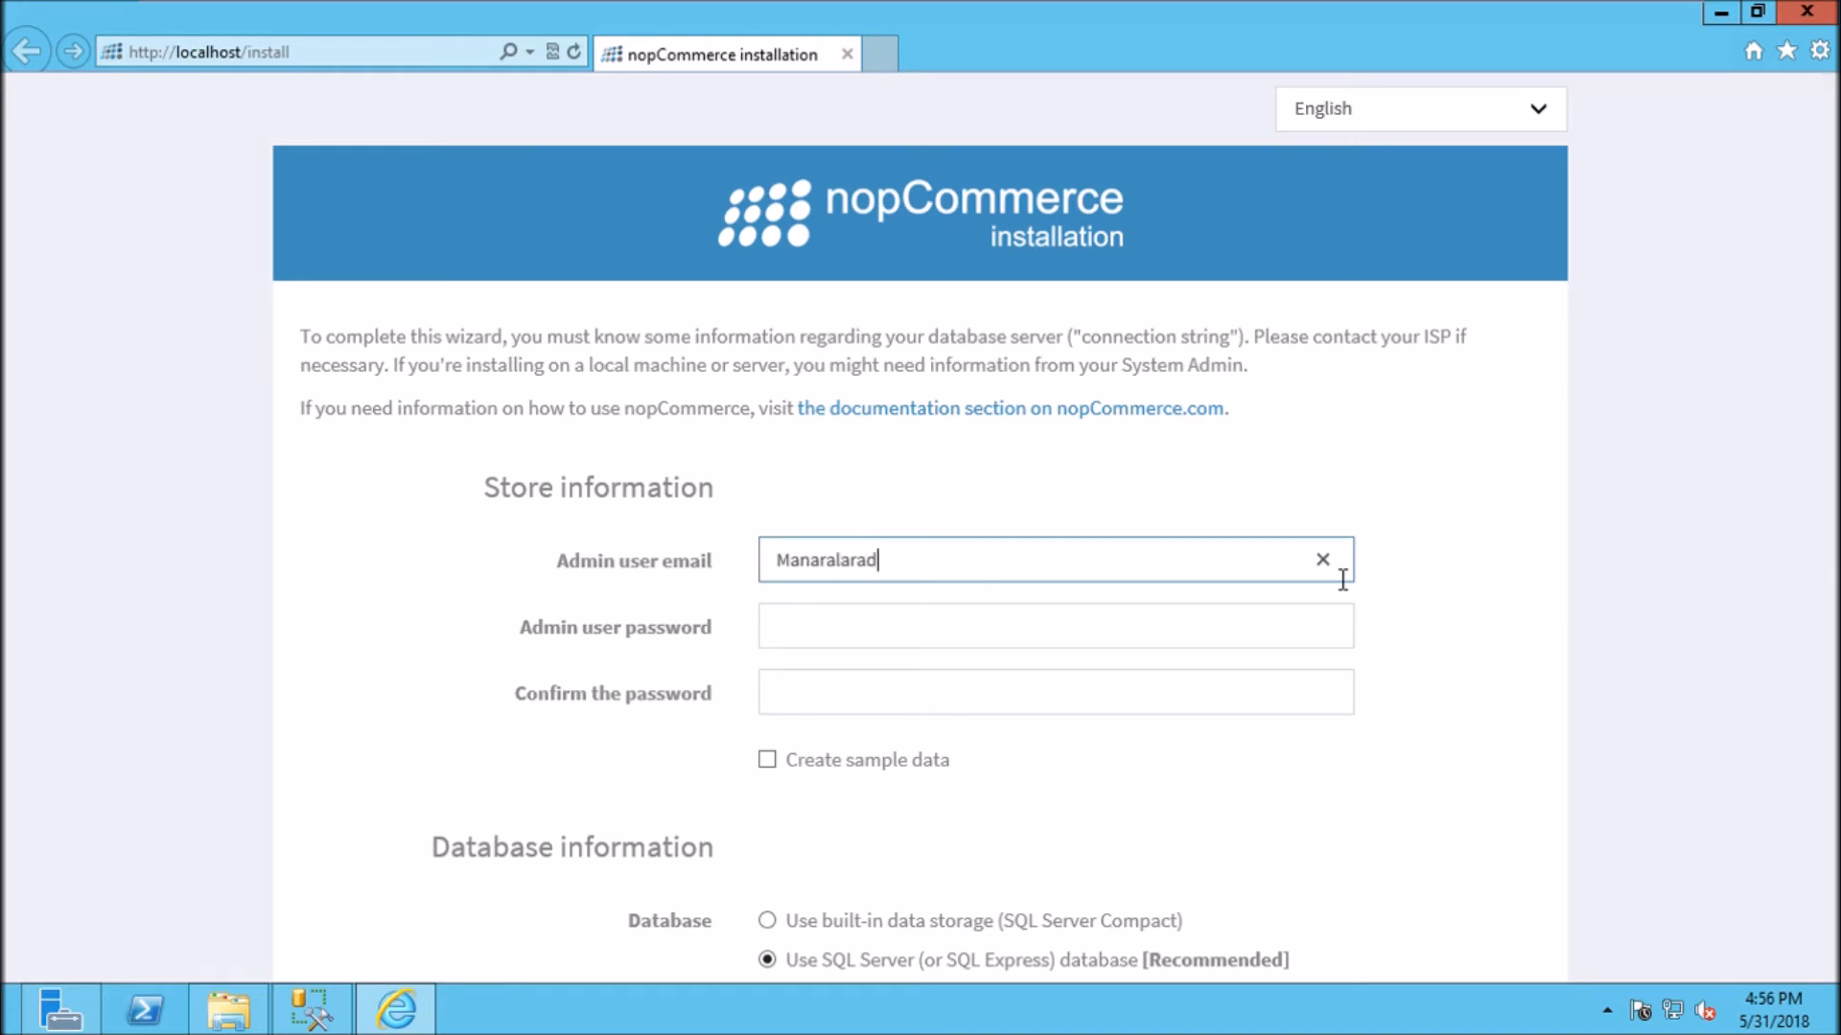
left_click(1250, 650)
type("•••••••")
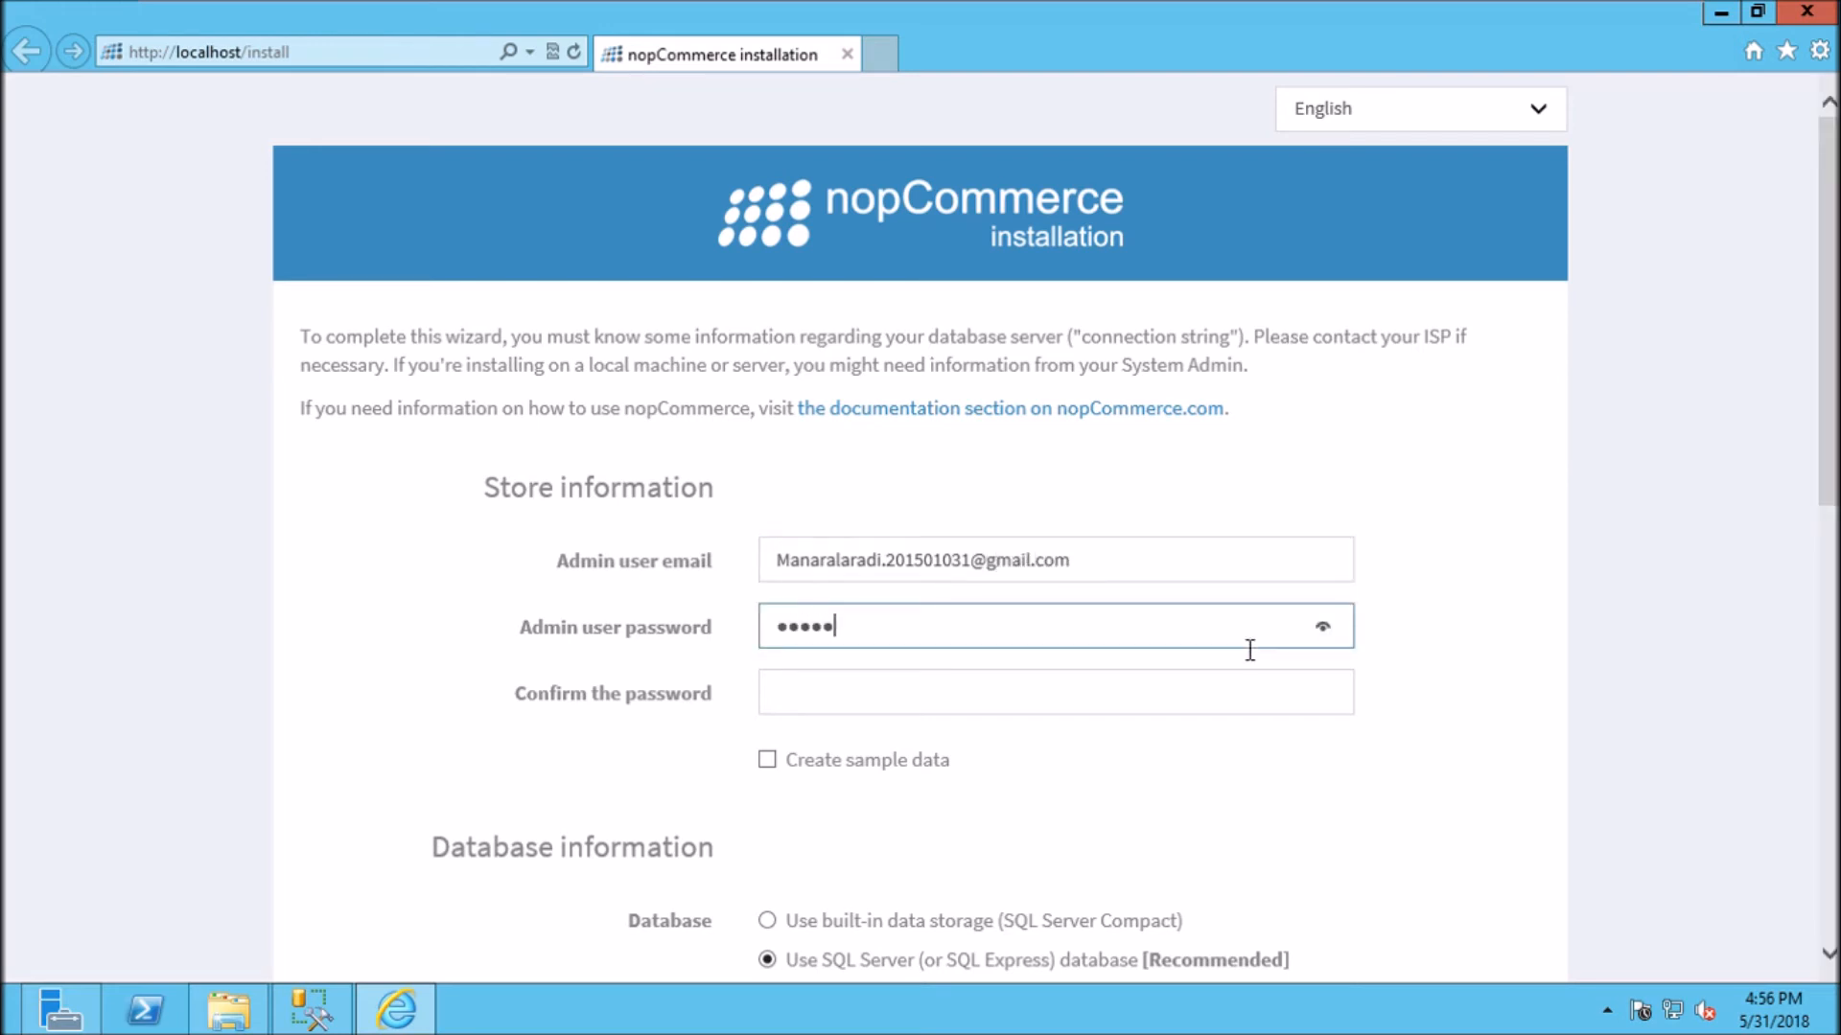
type("•")
key("BackSpace")
key("BackSpace")
key("BackSpace")
type("•••")
left_click(1241, 700)
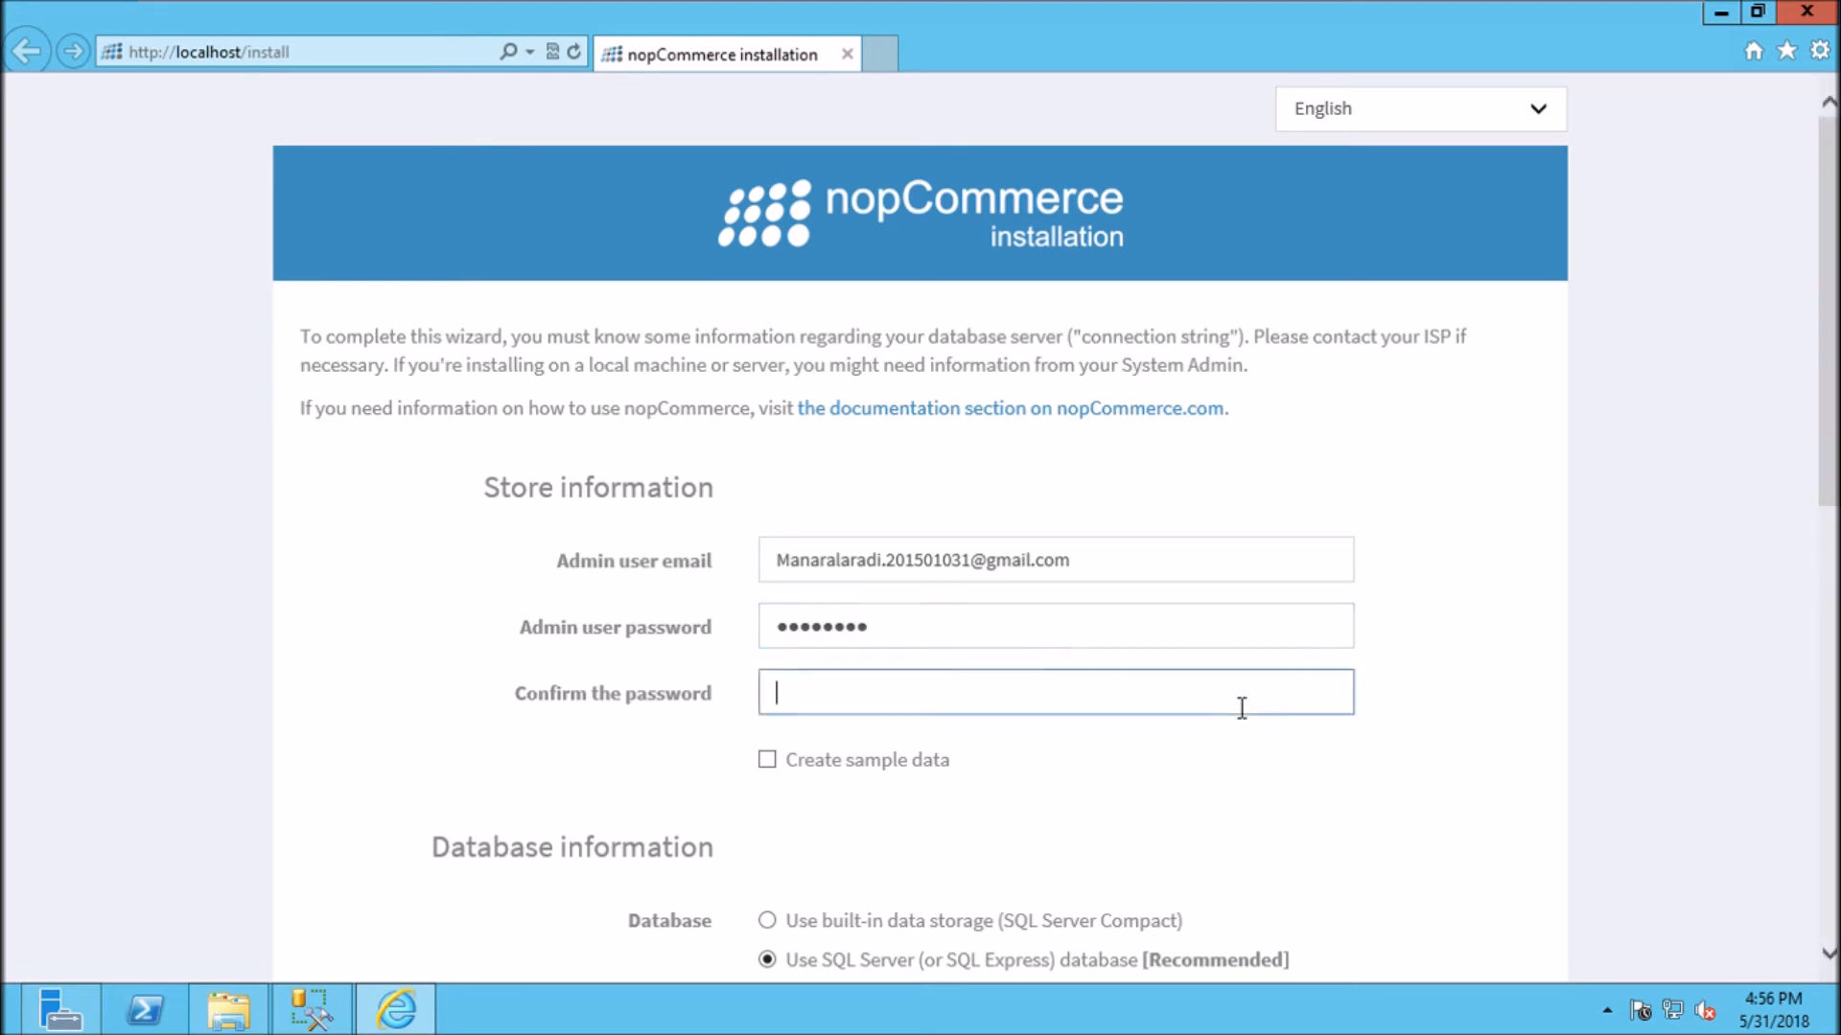
type("********")
Step: Set server <machine name>/SQLEXPRESS, database ManarStore with Windows authentication, and start the install
scroll(1647, 707, "down", 5)
scroll(1647, 707, "down", 3)
left_click(1143, 441)
type("WIN-JRAUIJ23A6Q")
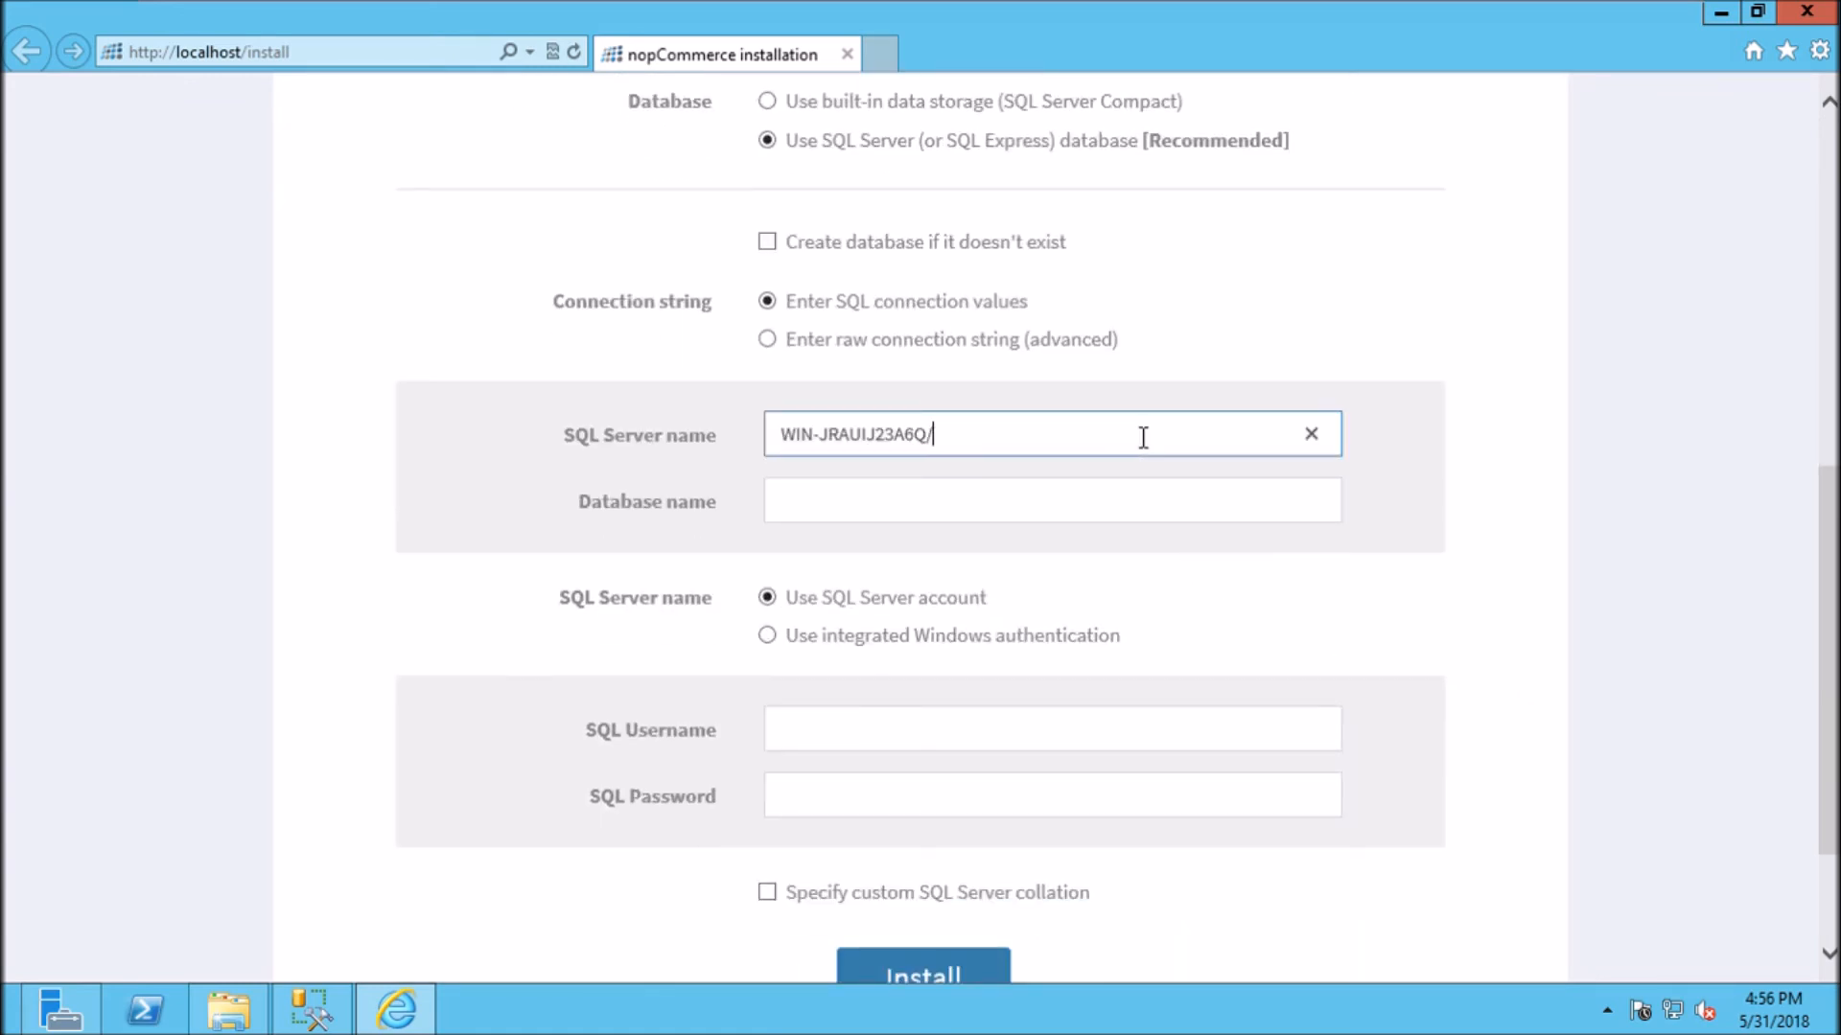
type("/SQ")
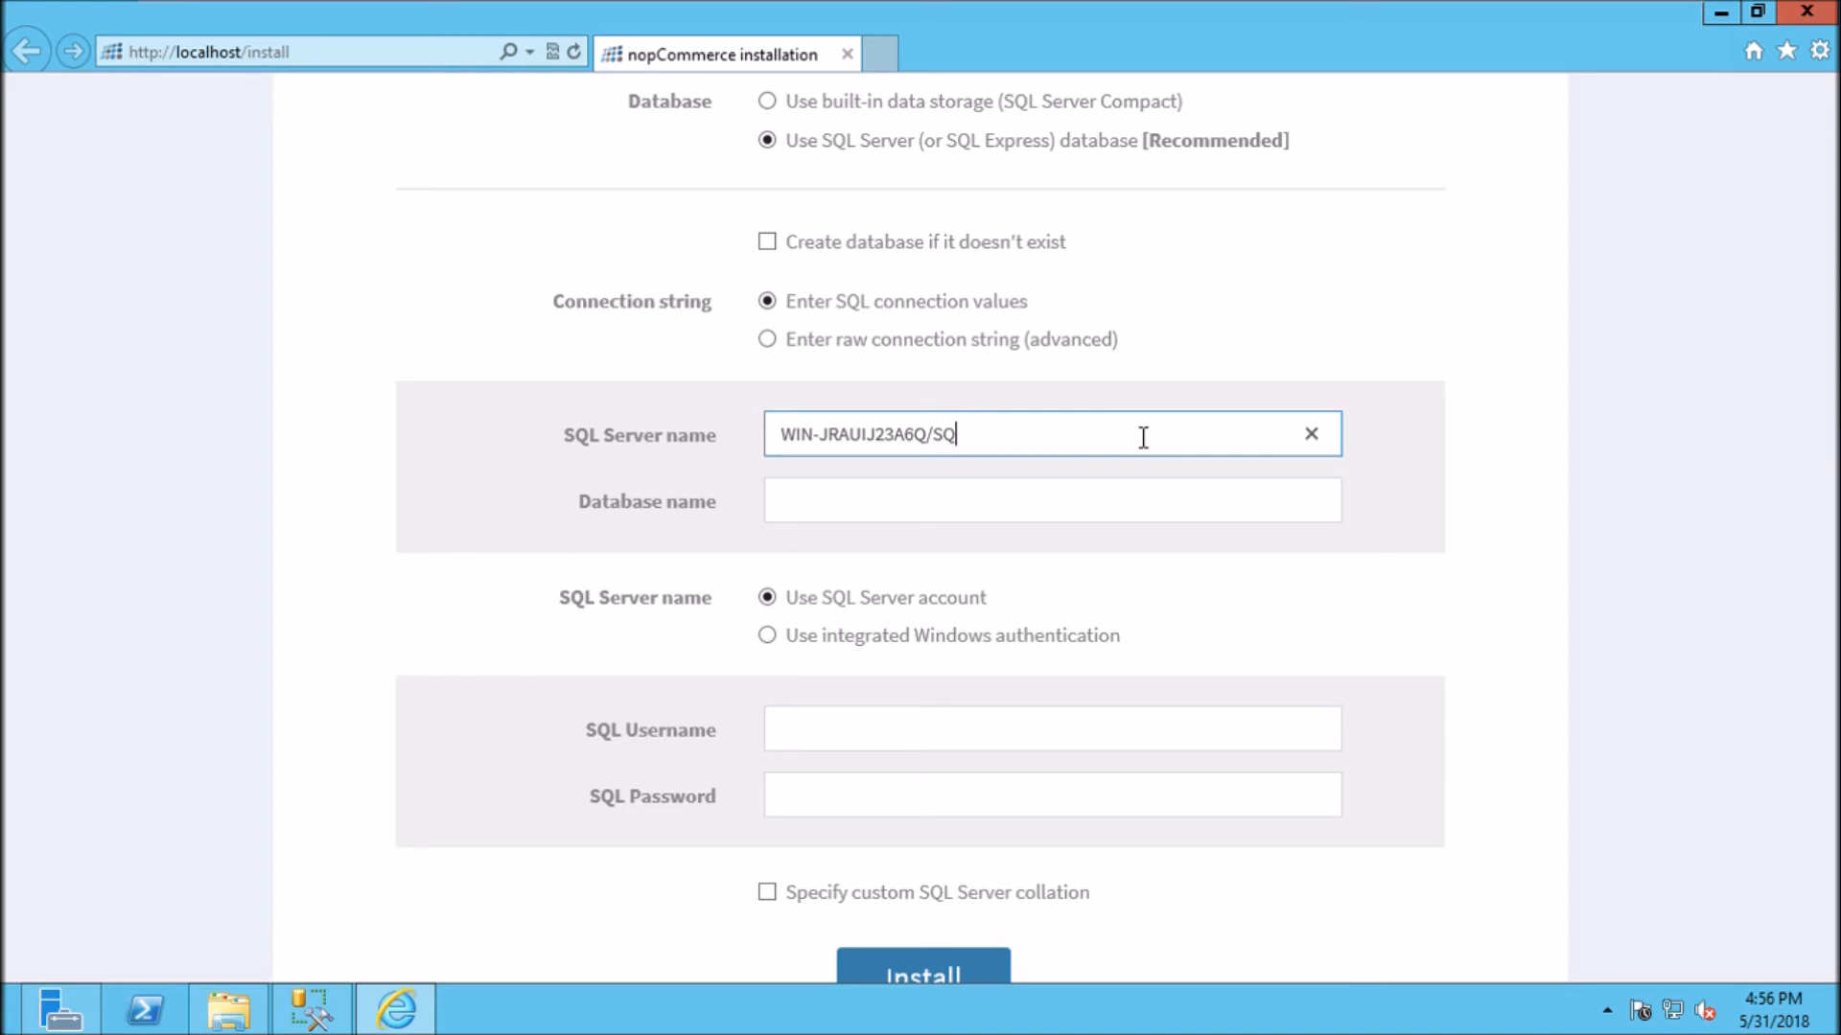
type("LEXPRESS")
left_click(1096, 493)
type("Manar")
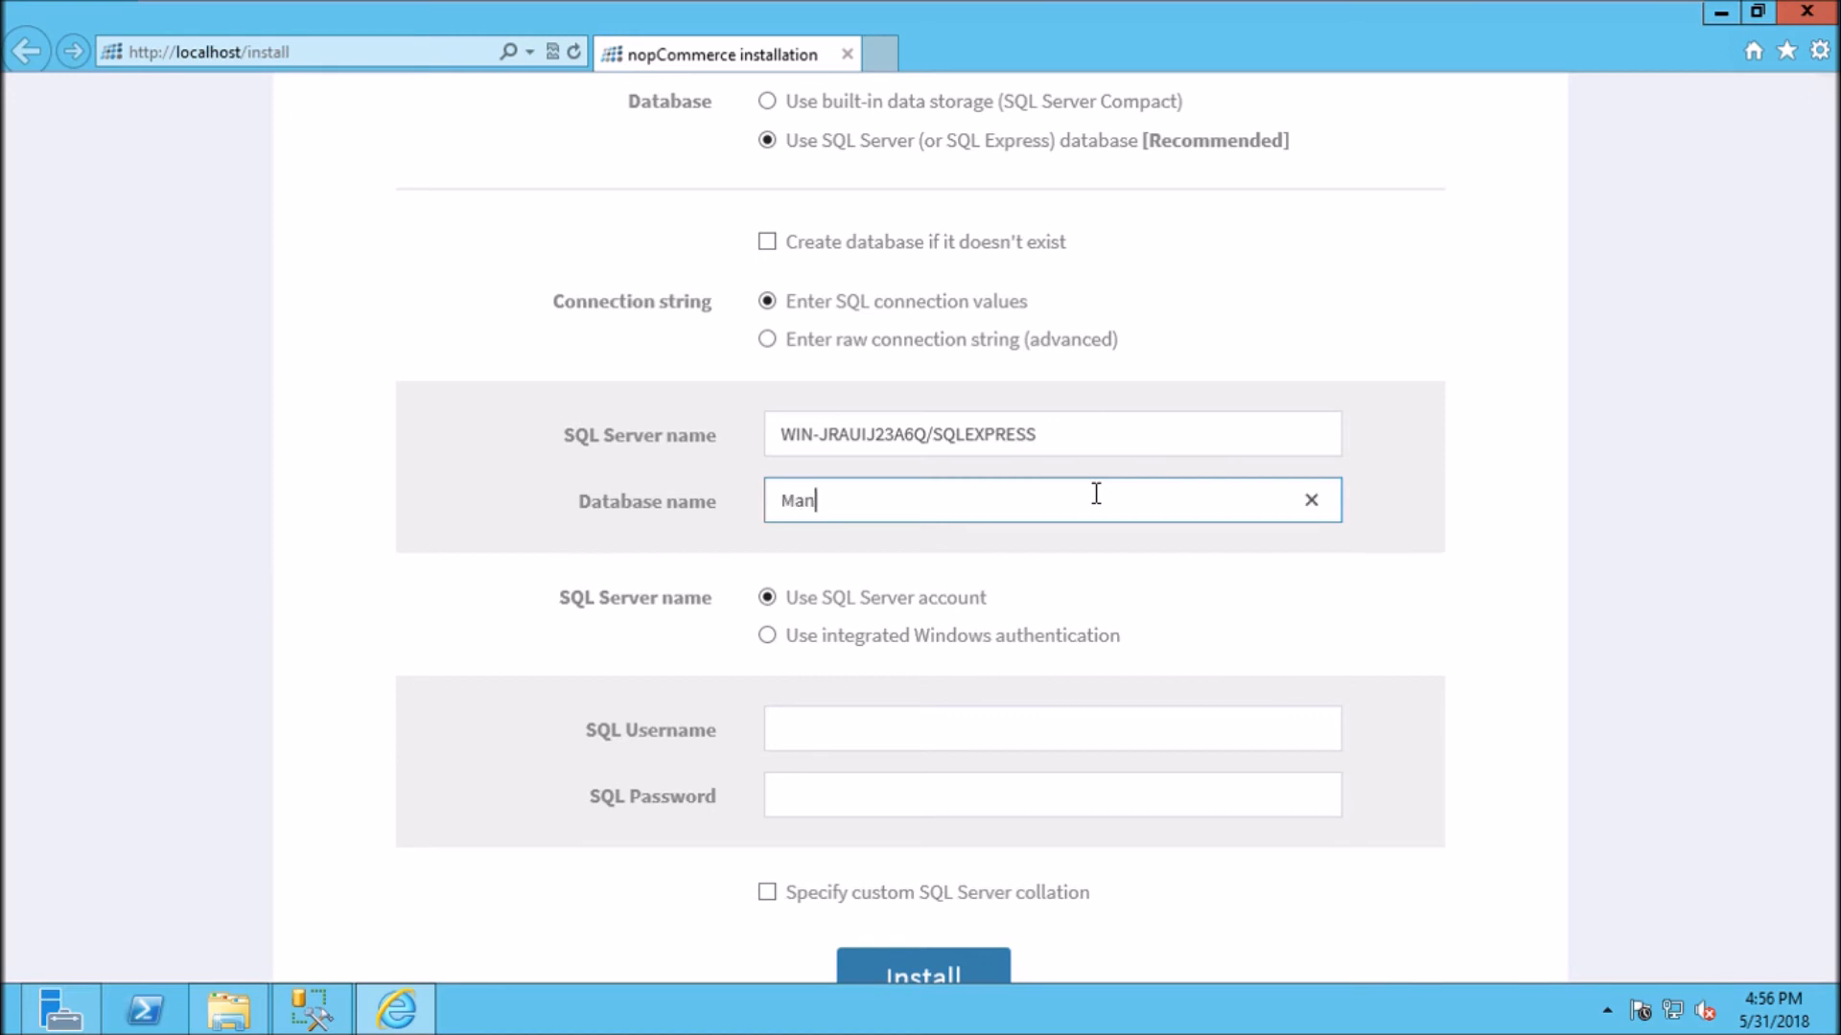
type("Store")
left_click(792, 650)
left_click(943, 799)
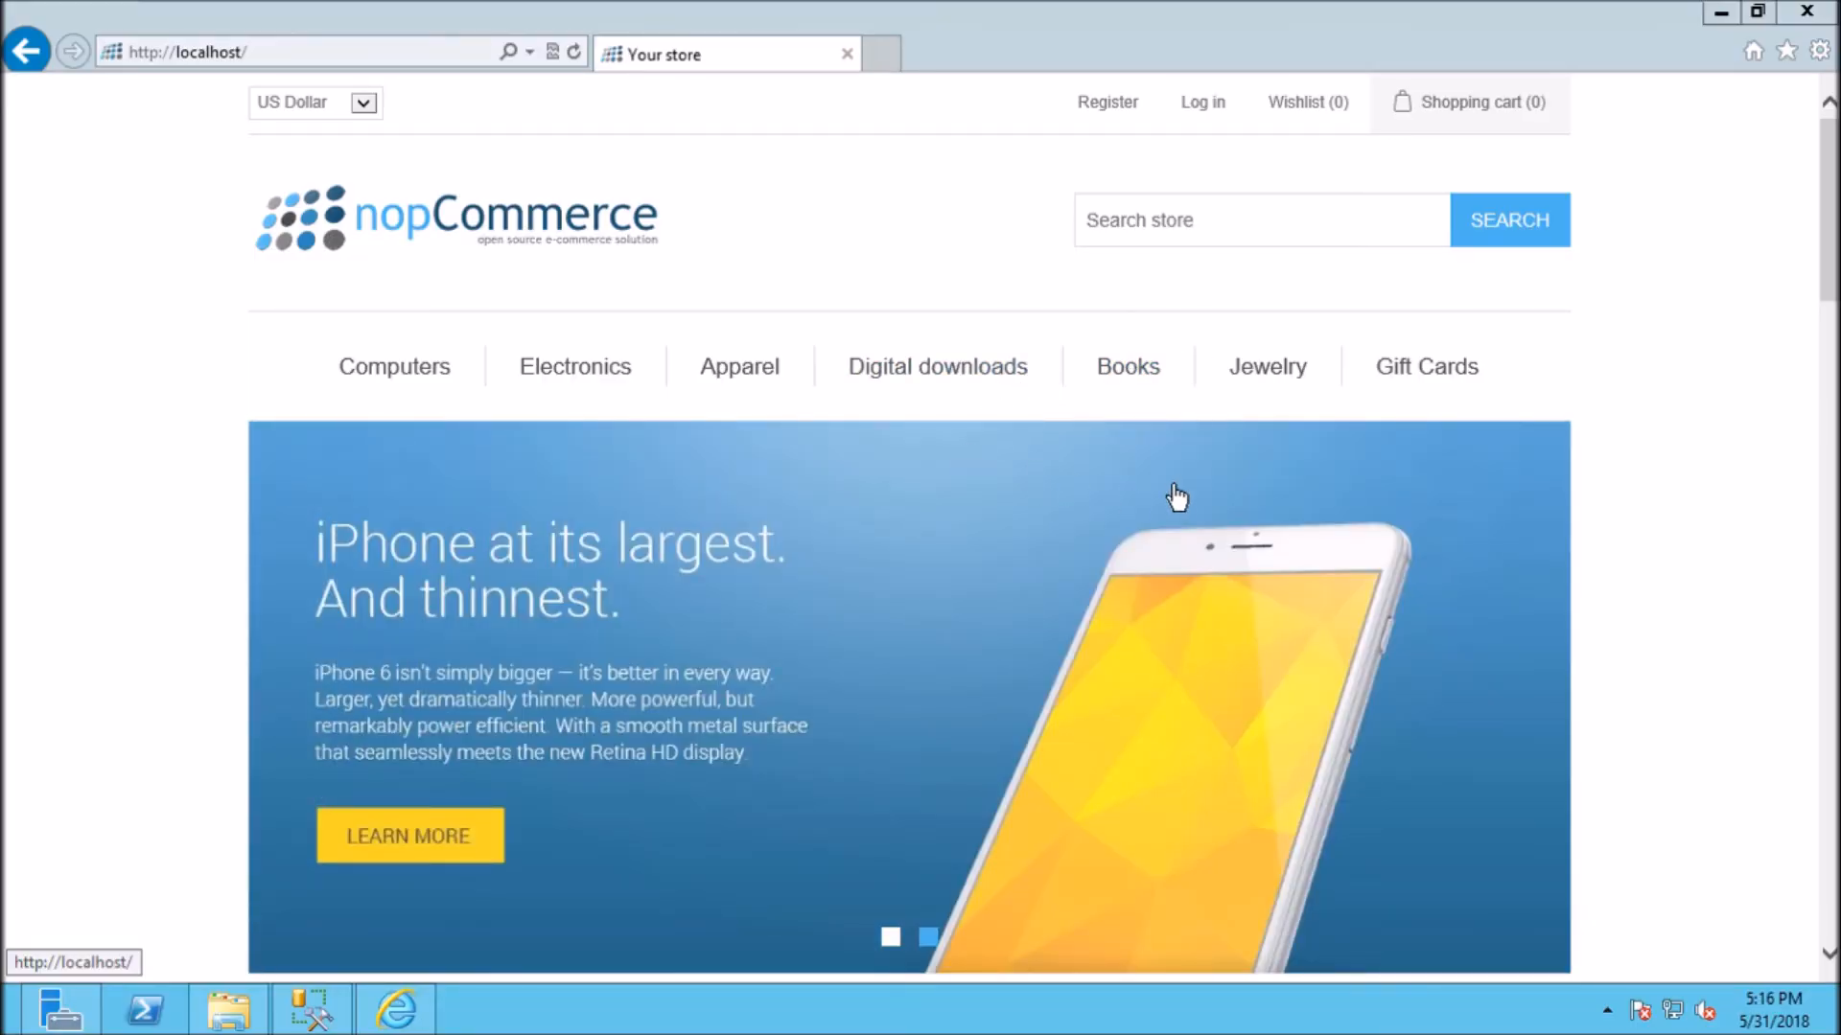
Step: Add the HTC One M8 Android L 5.0 Lollipop phone from Featured products to the cart
scroll(909, 528, "down", 7)
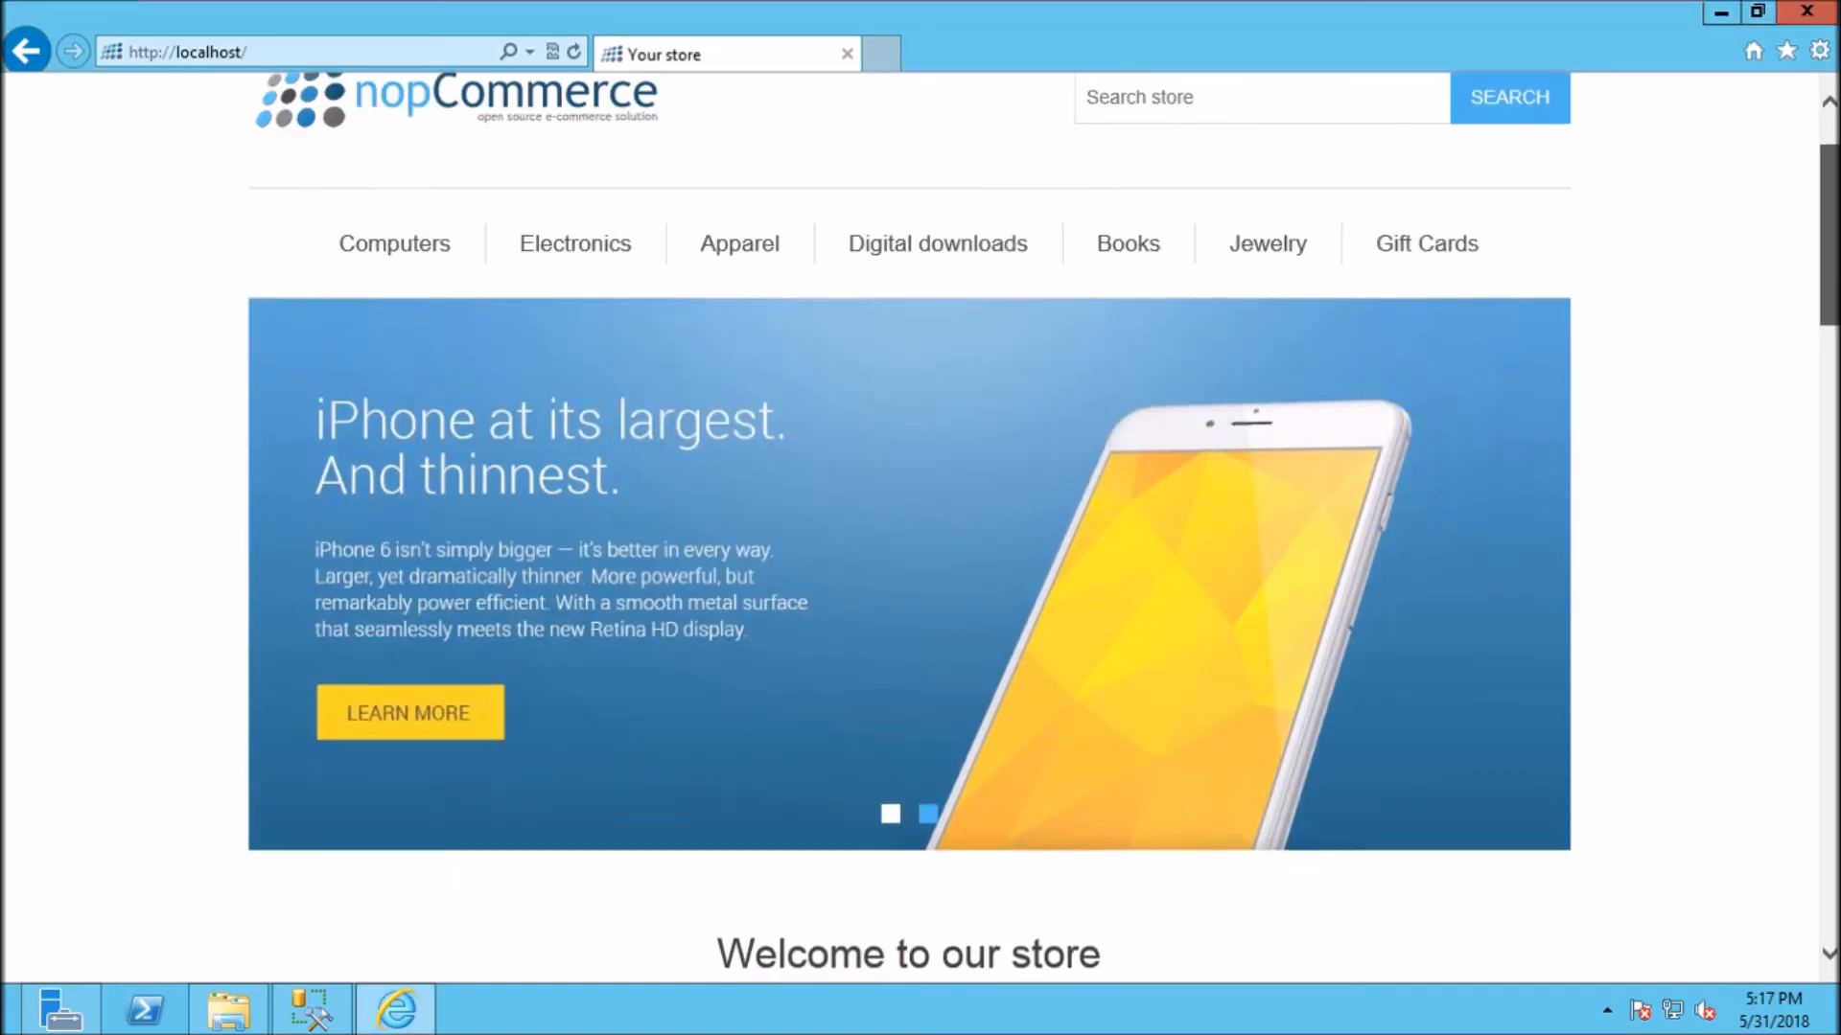
scroll(909, 528, "down", 9)
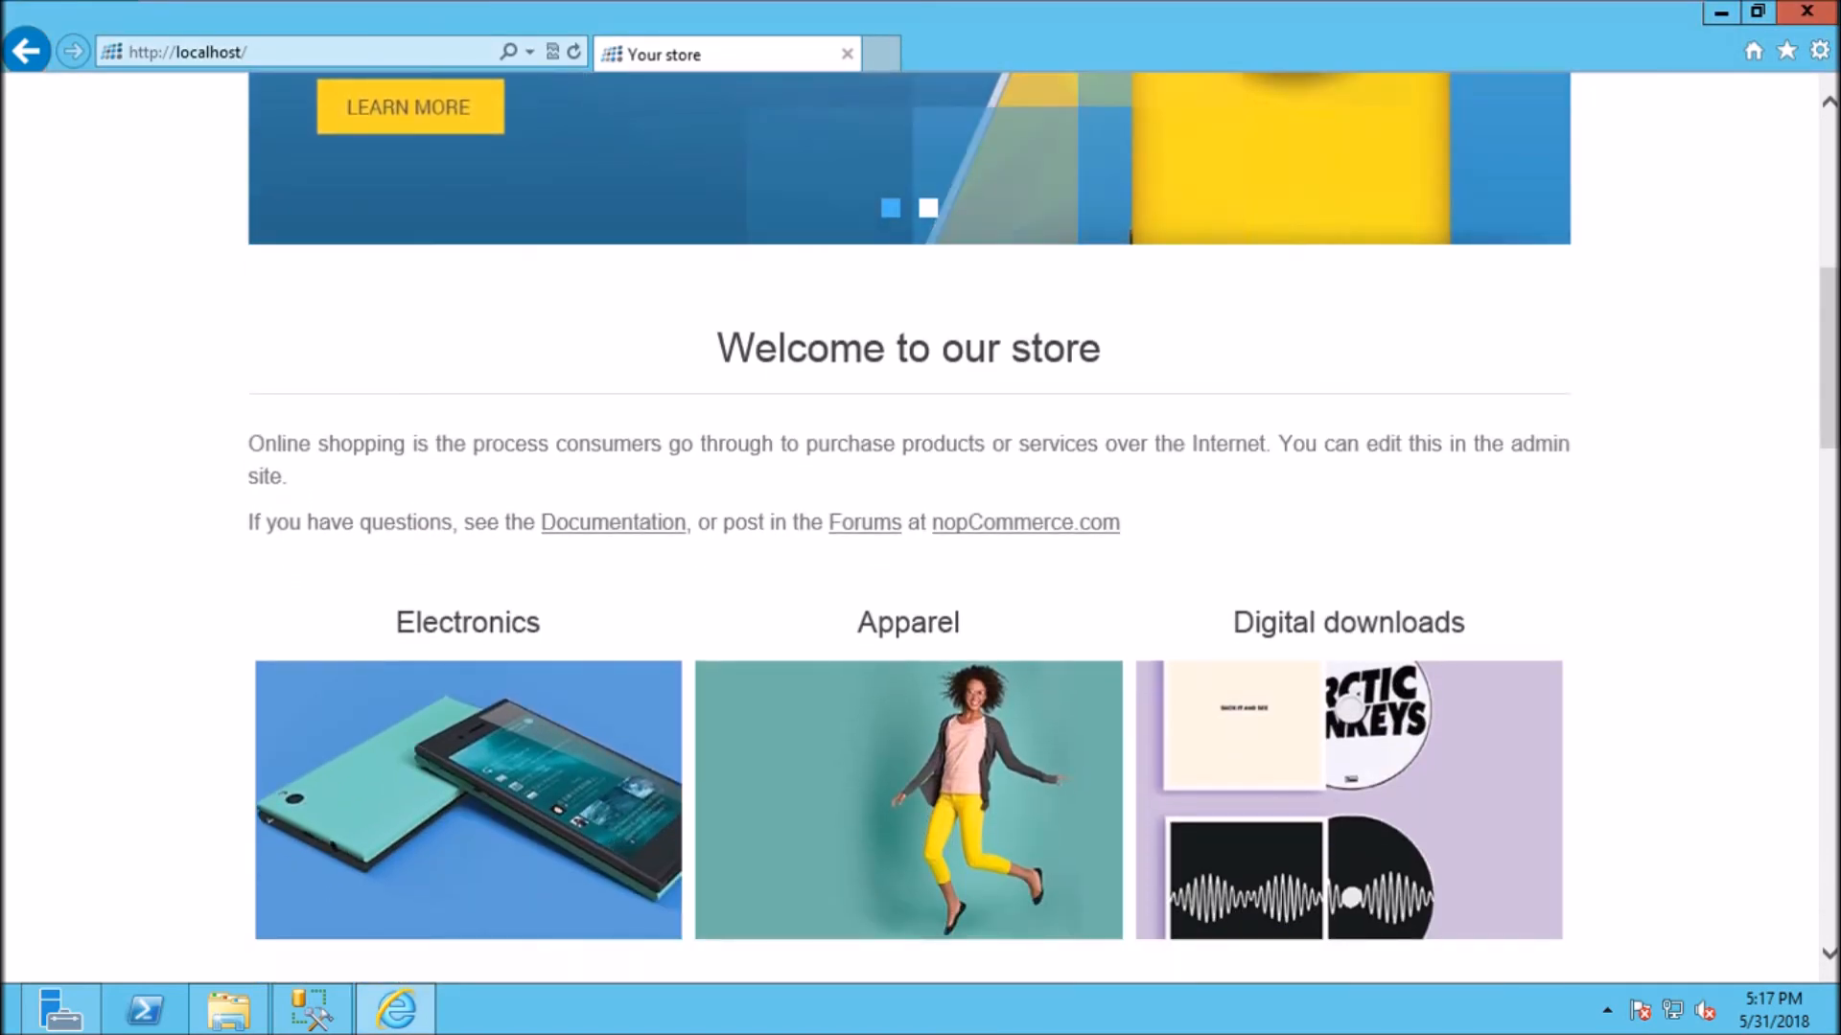
scroll(909, 527, "down", 1)
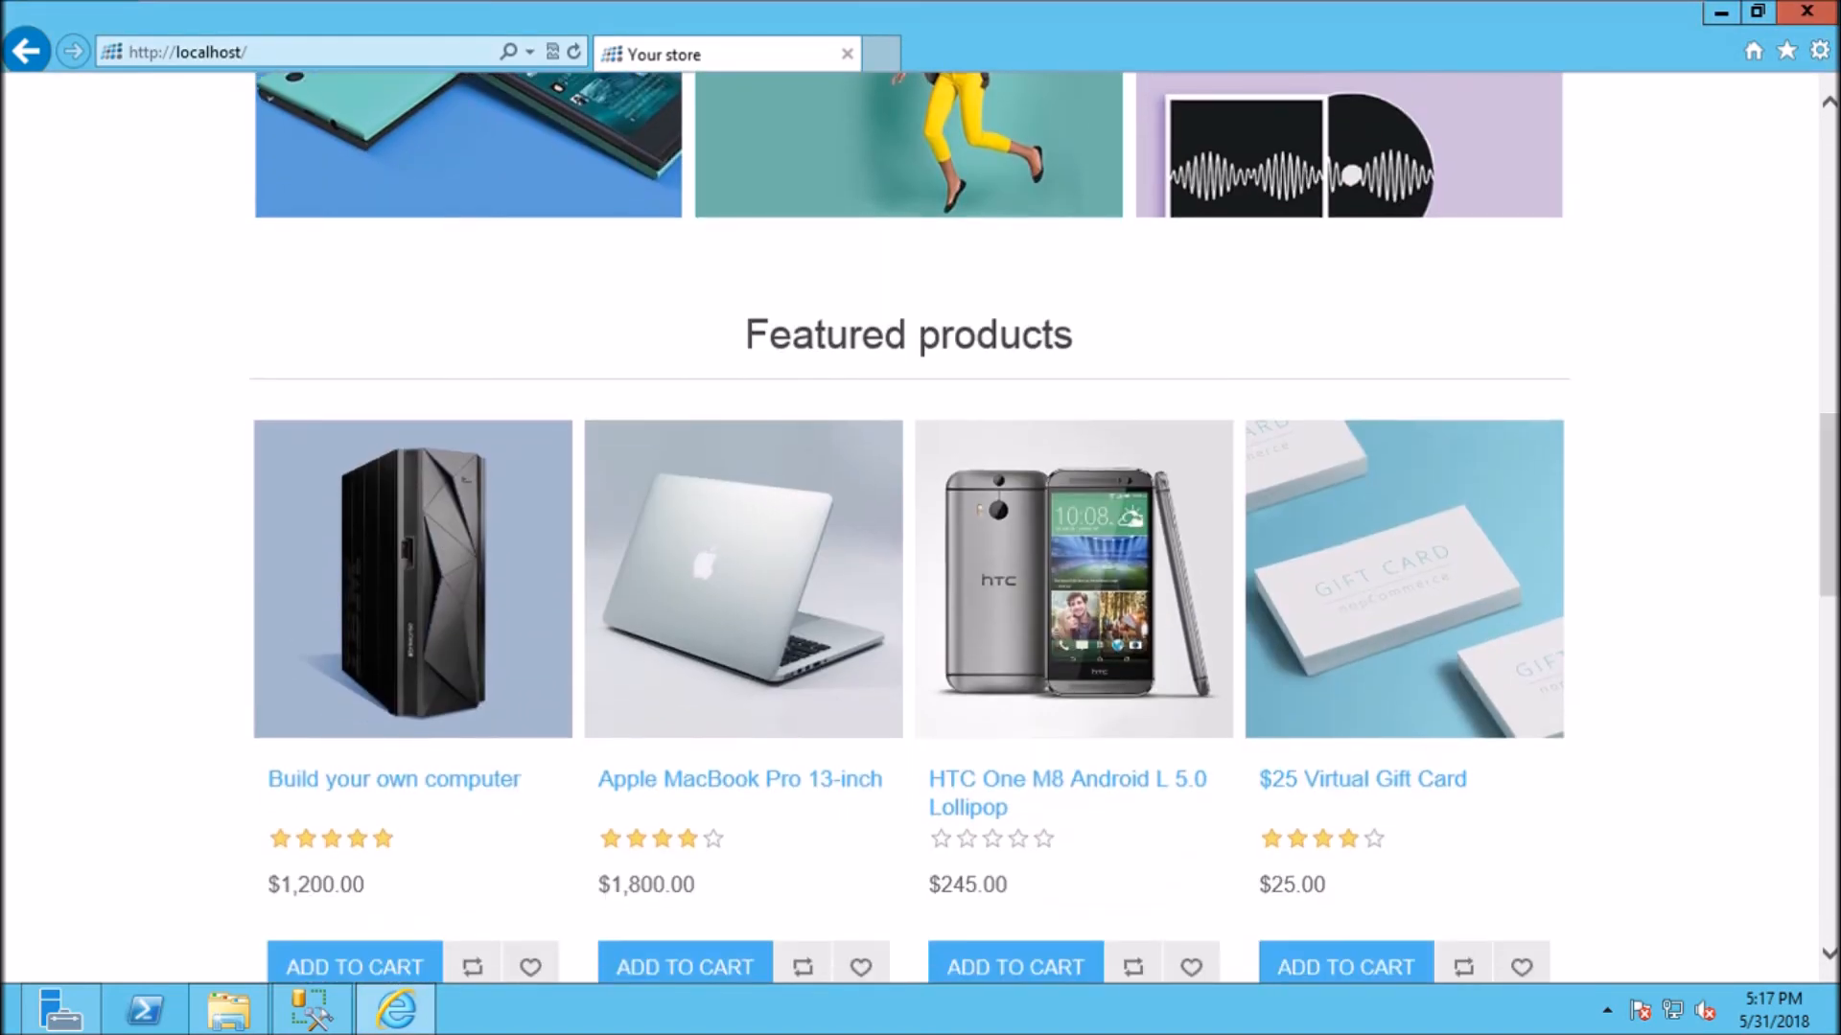
scroll(909, 527, "down", 2)
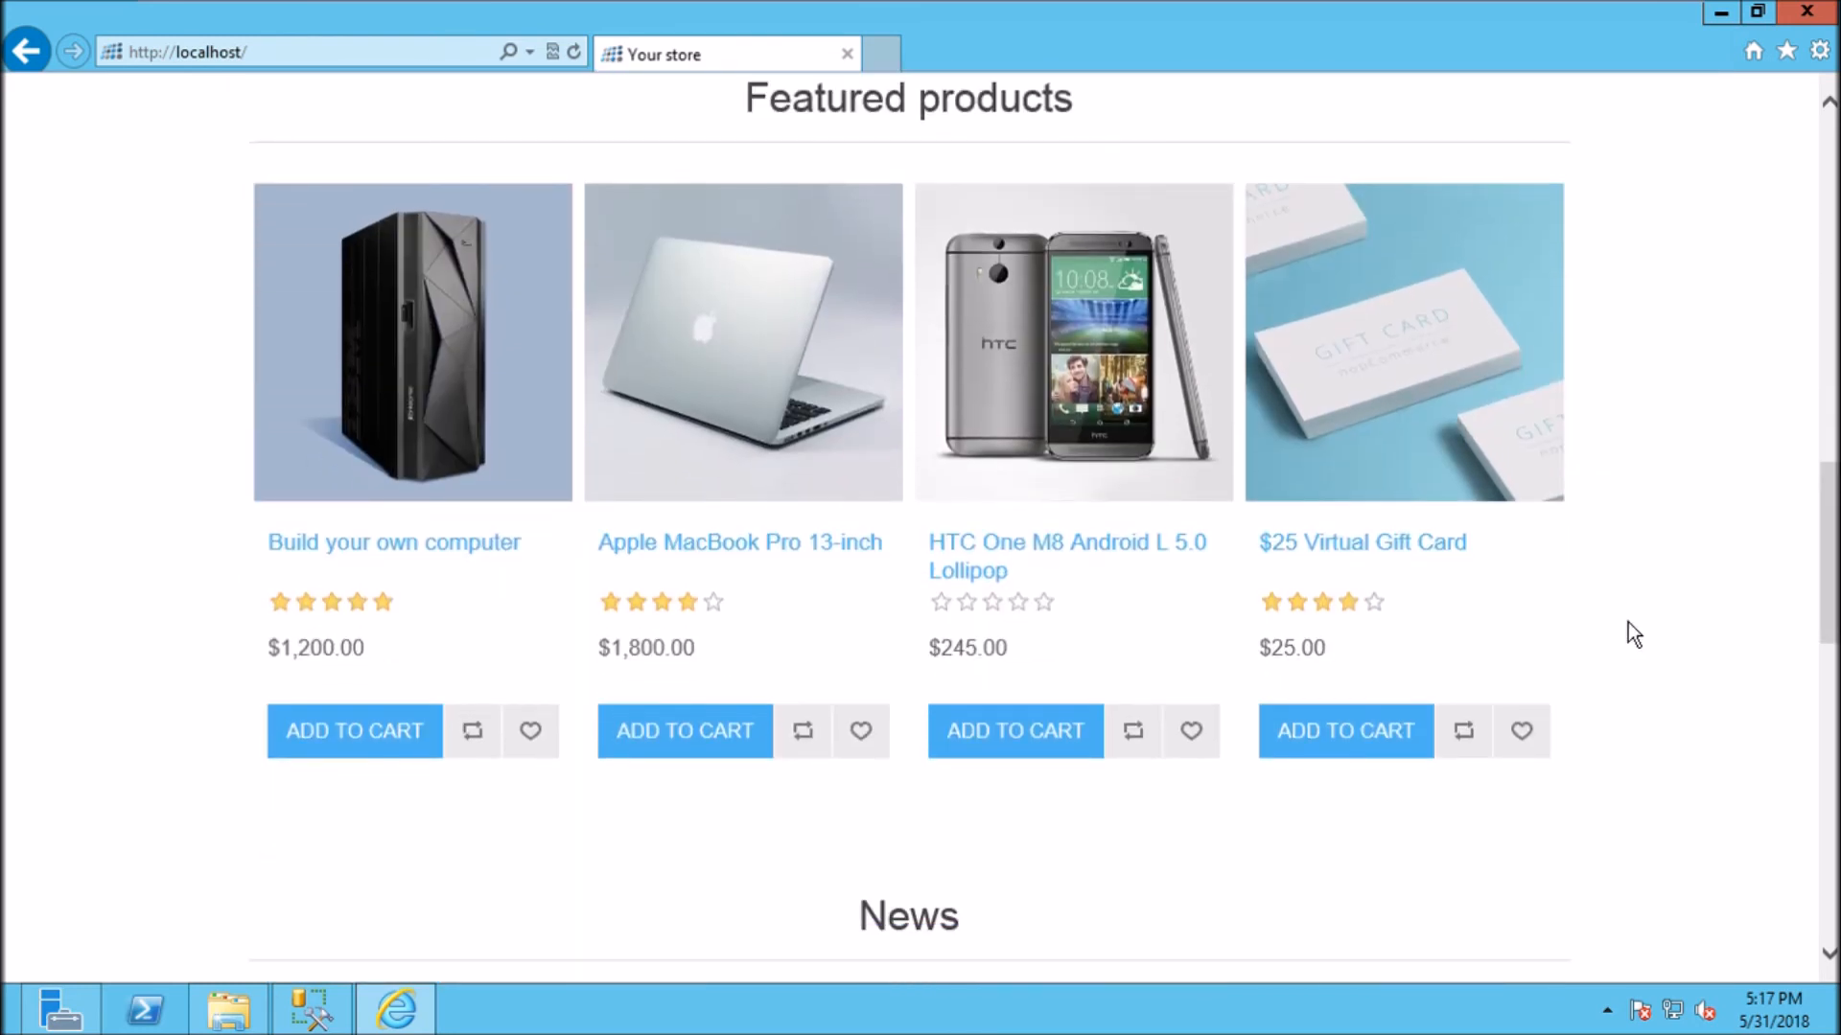
left_click(1065, 748)
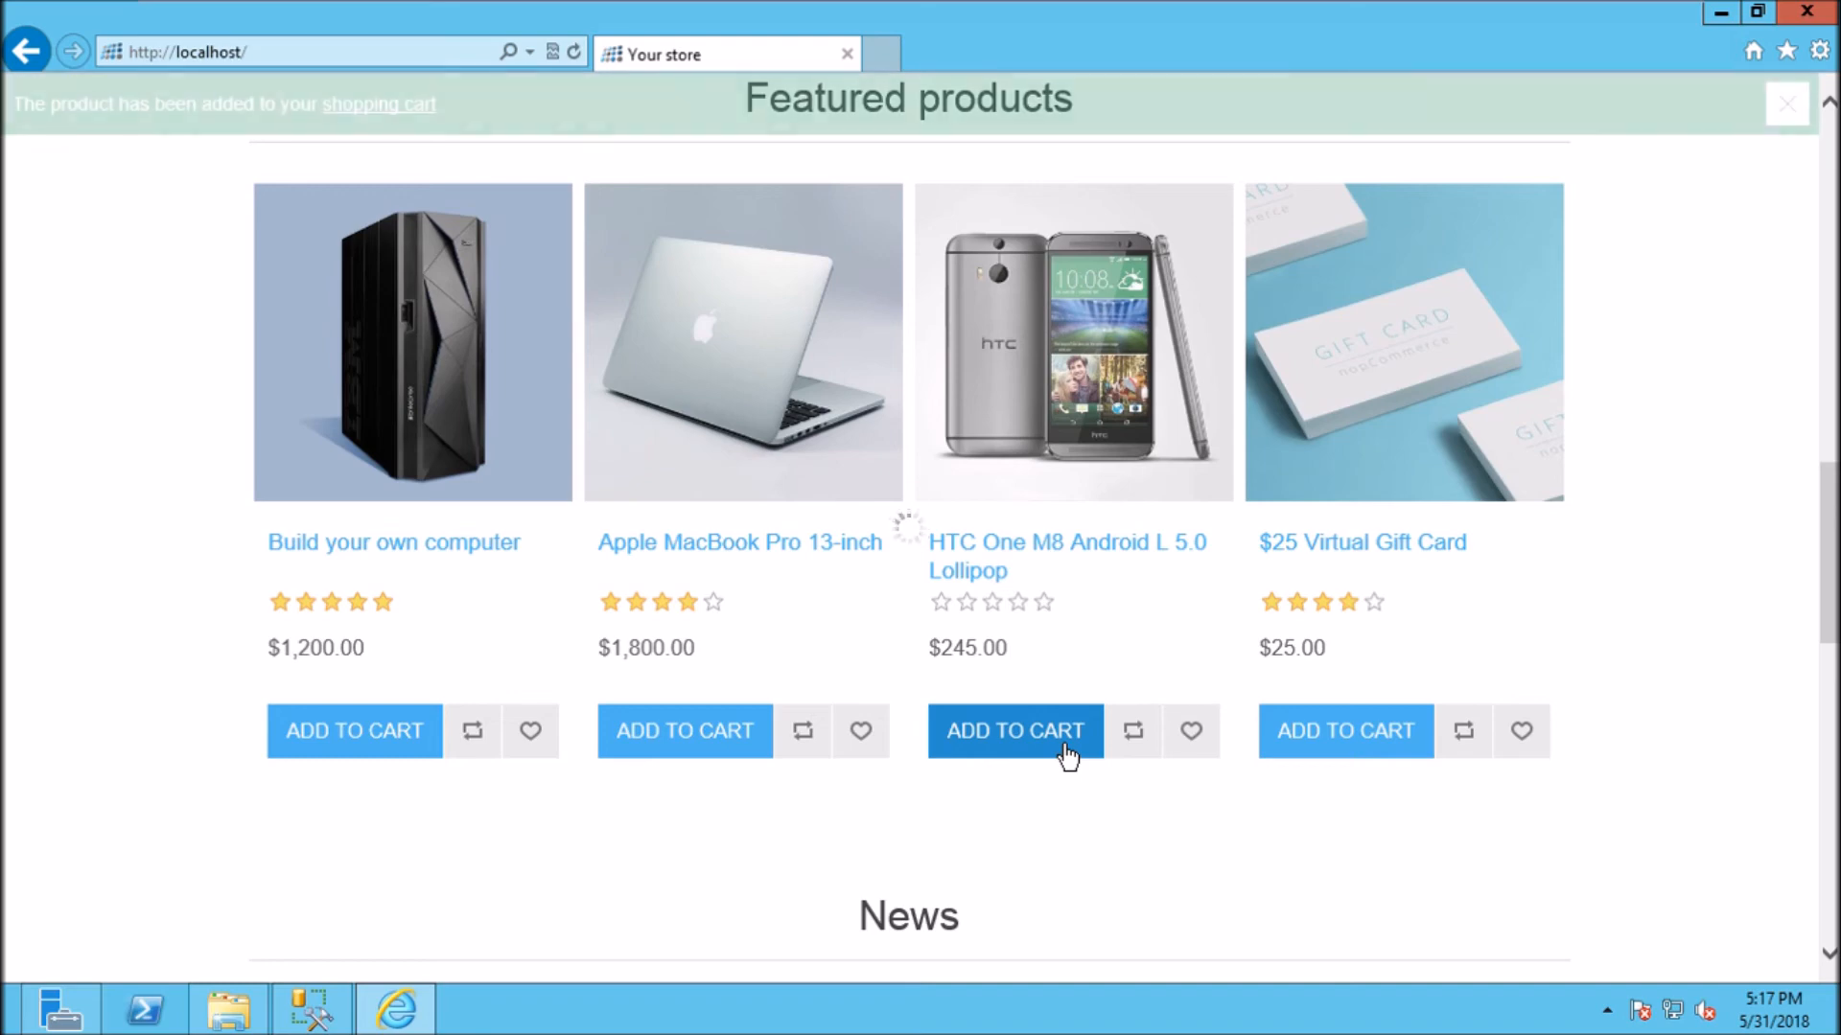
Step: Return to the top of the storefront and open the Log in page
scroll(909, 527, "up", 10)
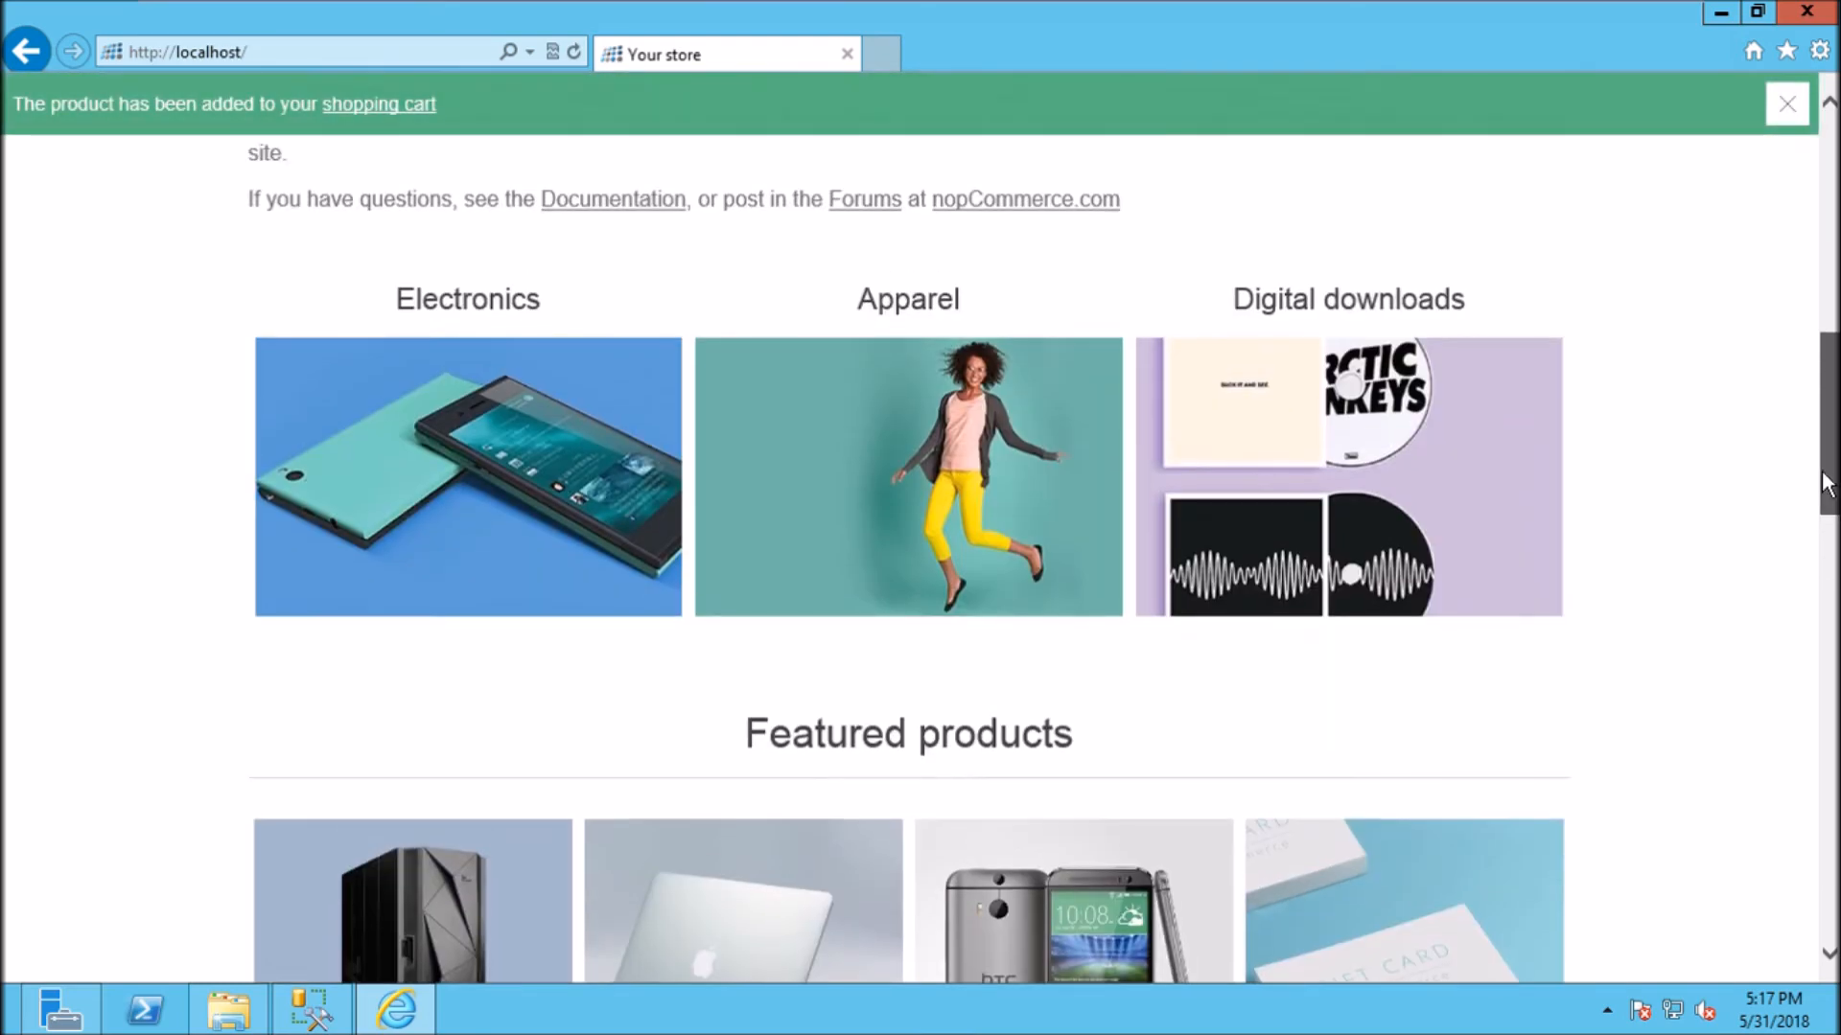
scroll(908, 528, "up", 5)
scroll(909, 528, "up", 3)
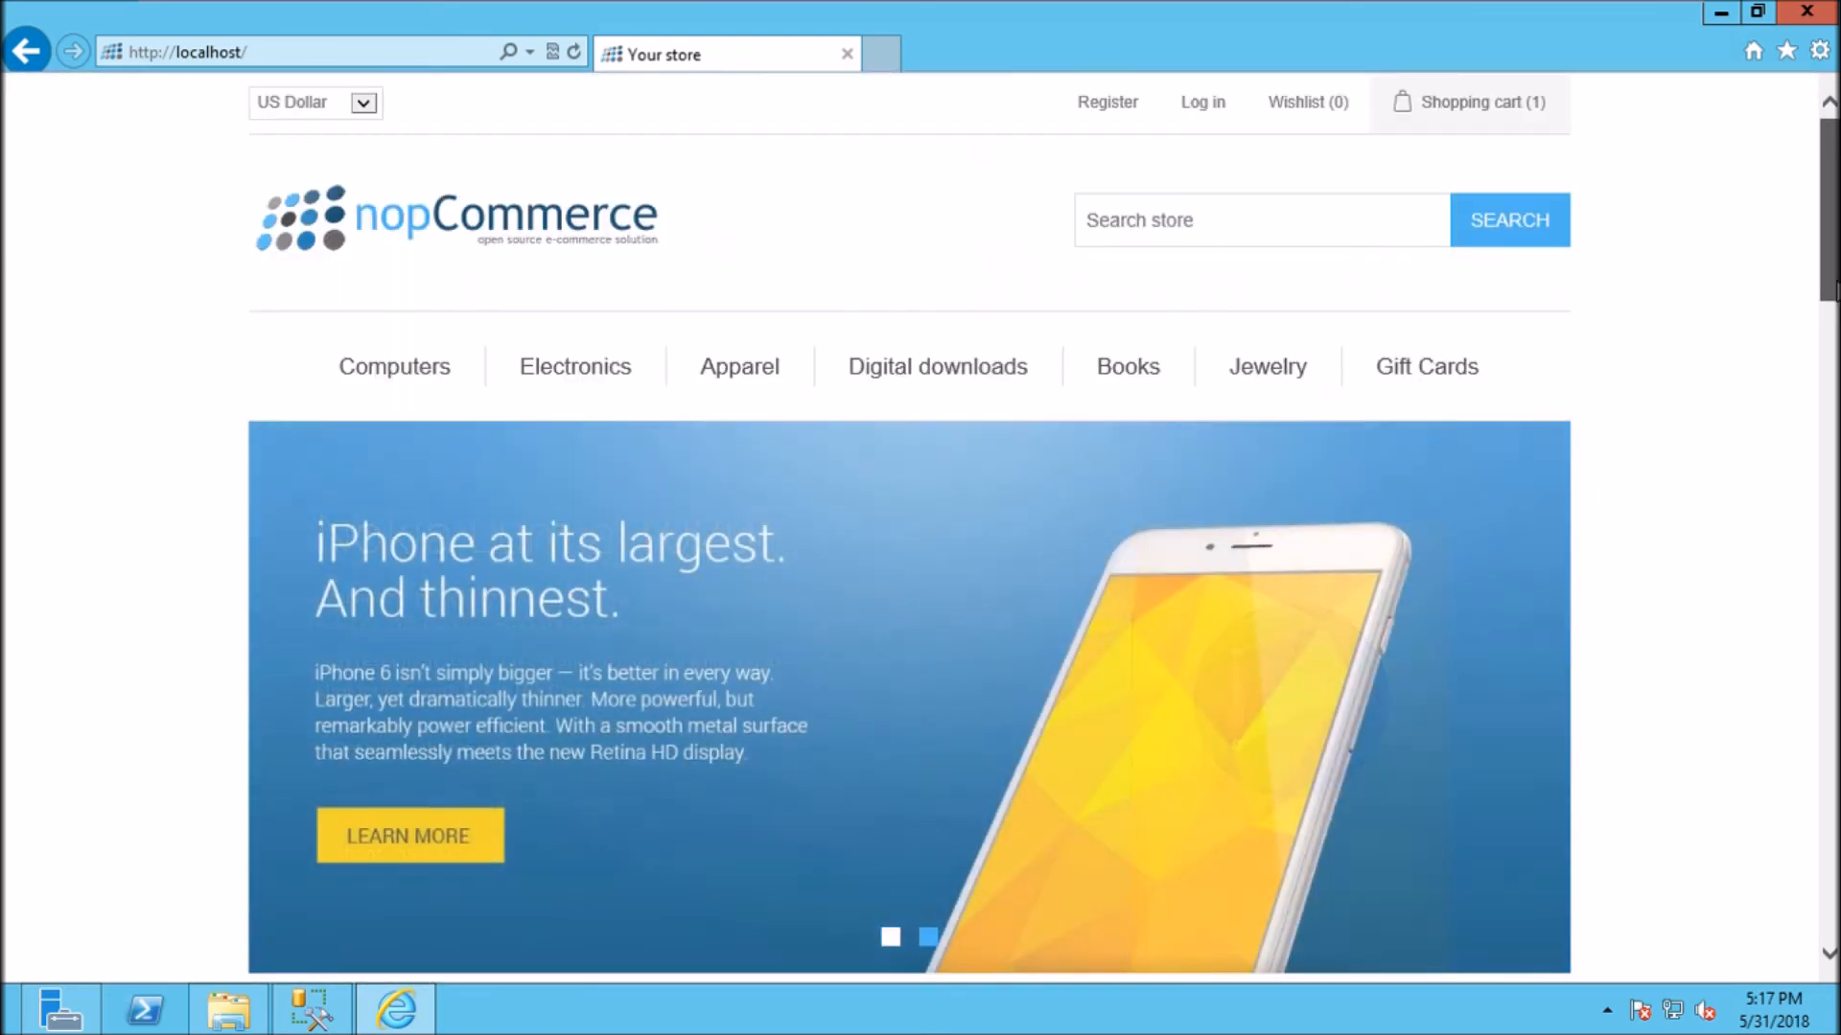
mouse_move(1510, 129)
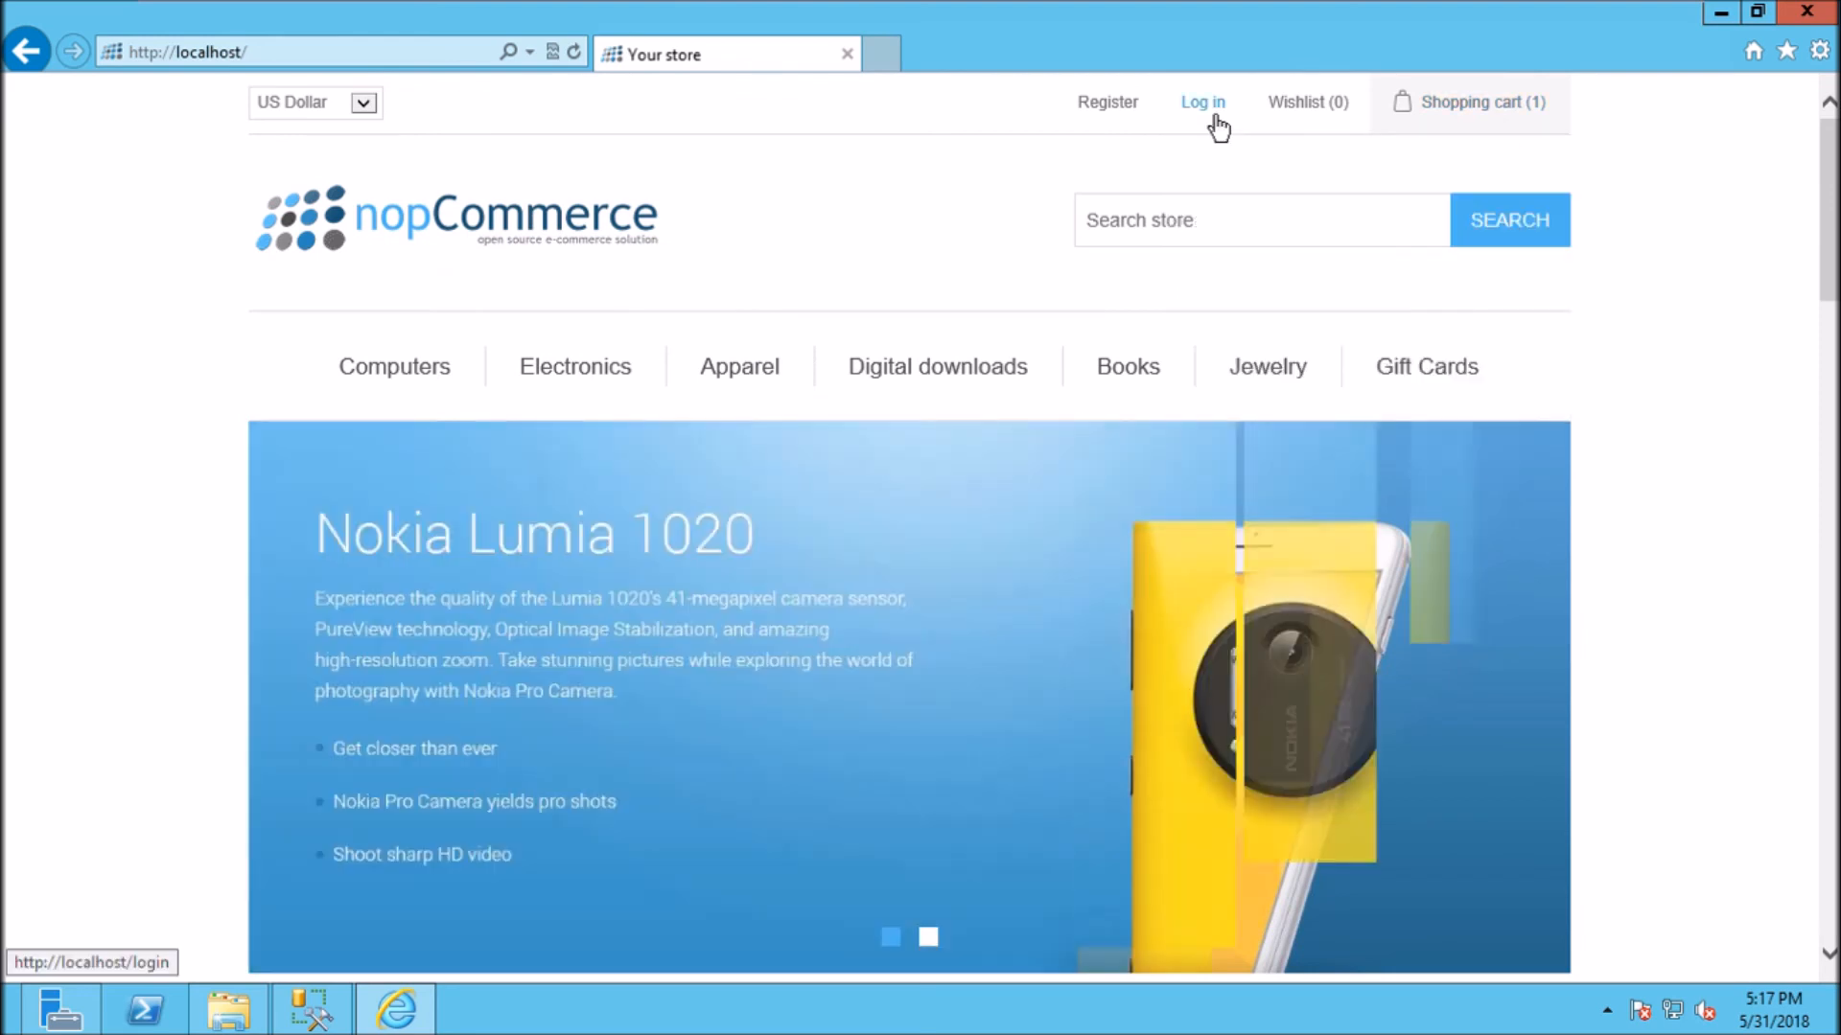
left_click(1213, 117)
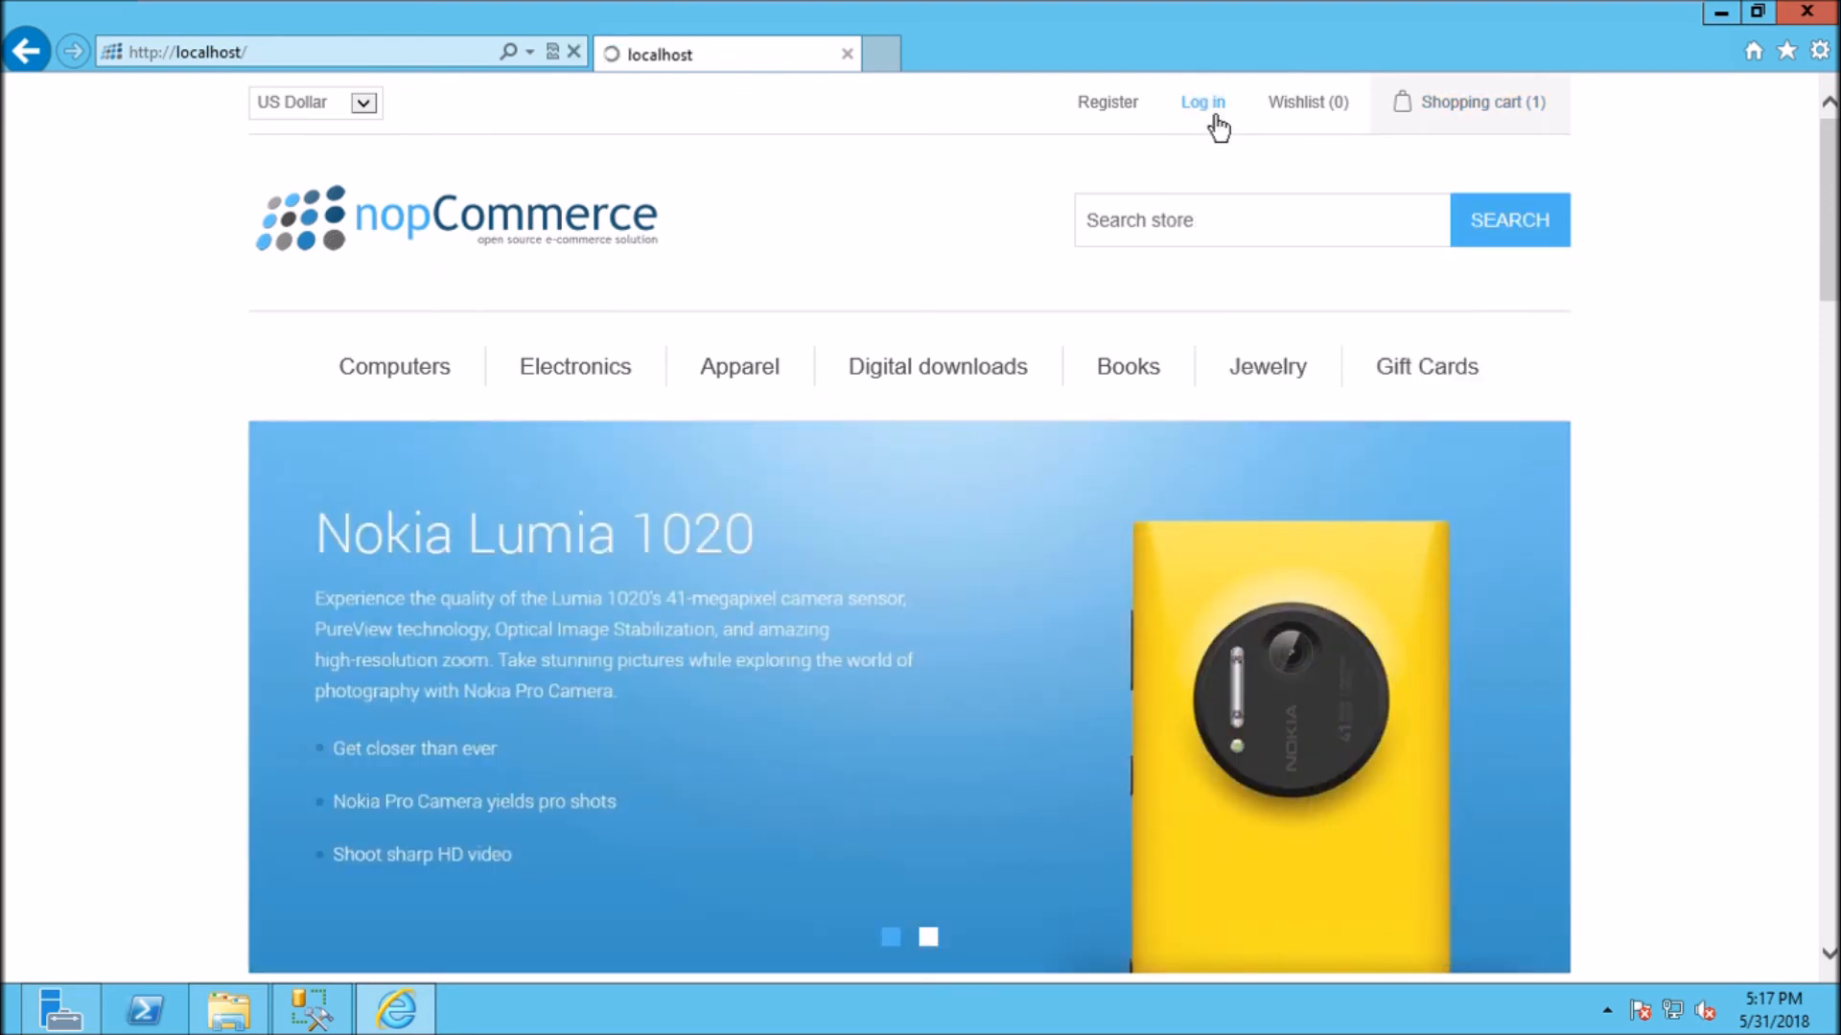
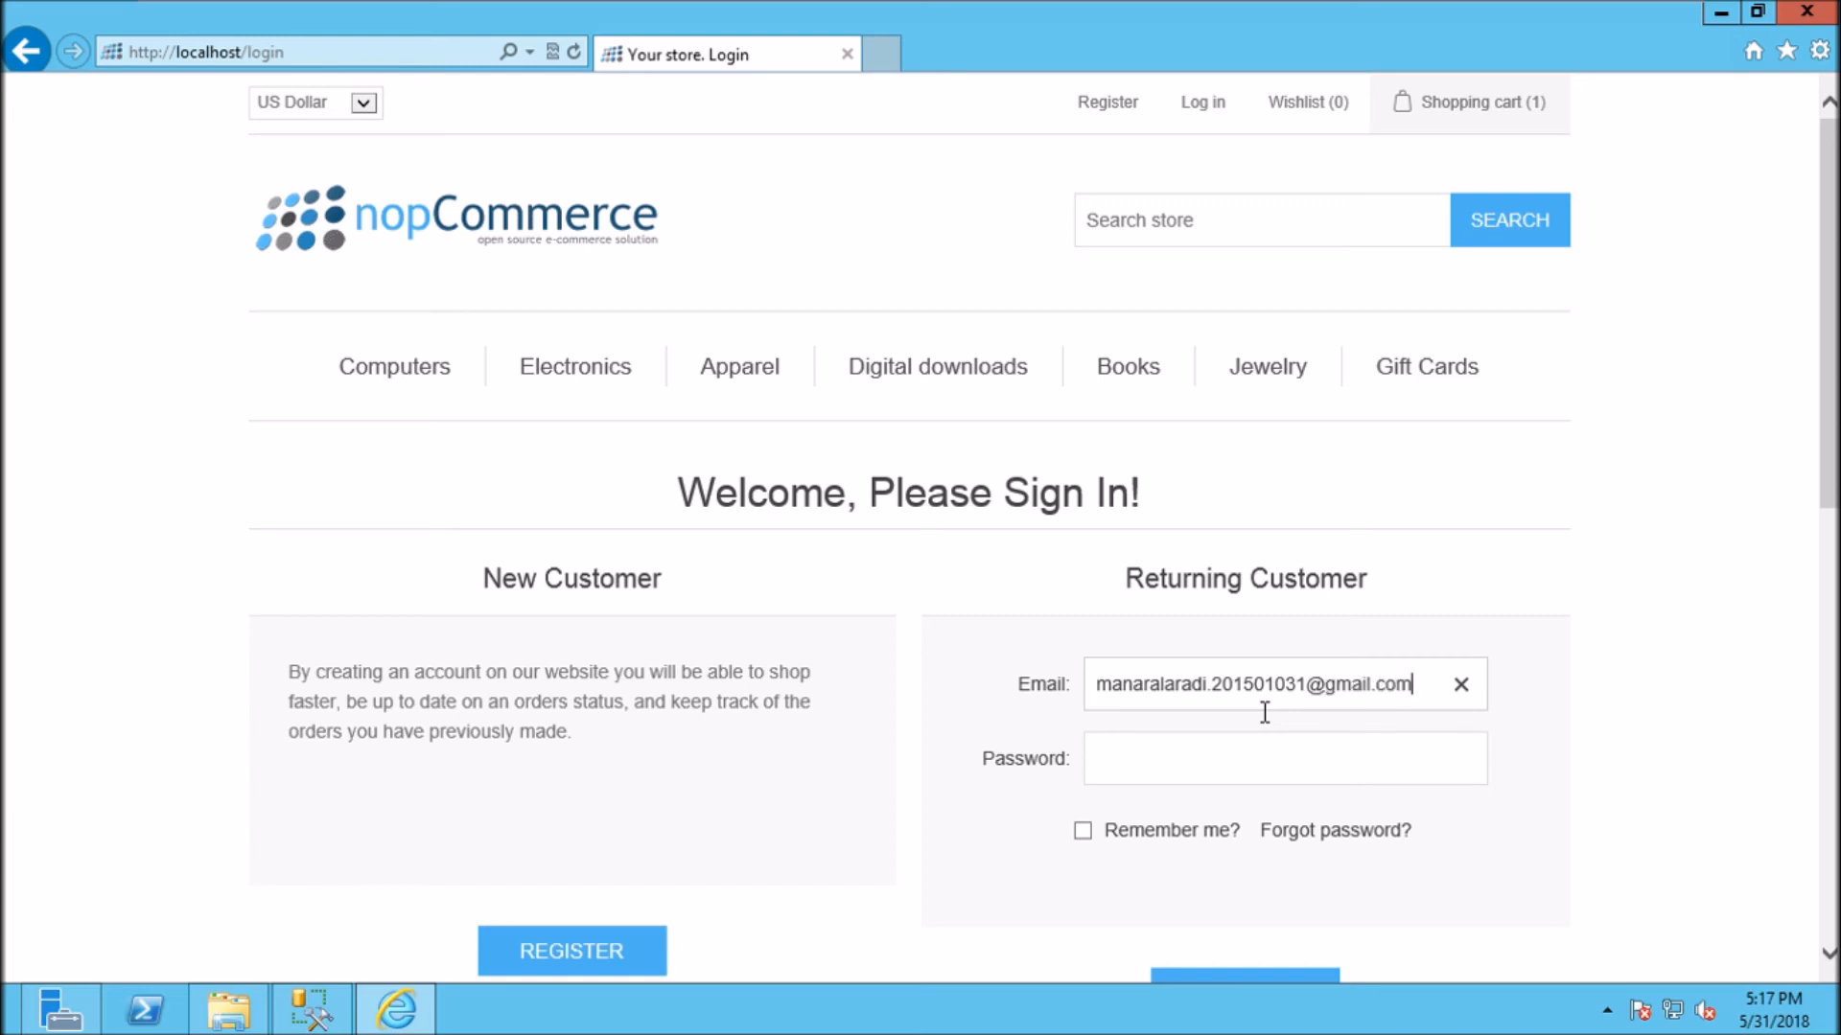
Step: Log in with the admin e-mail and password and Remember me, decline saving it, open Administration
left_click(1275, 763)
type("••••••••")
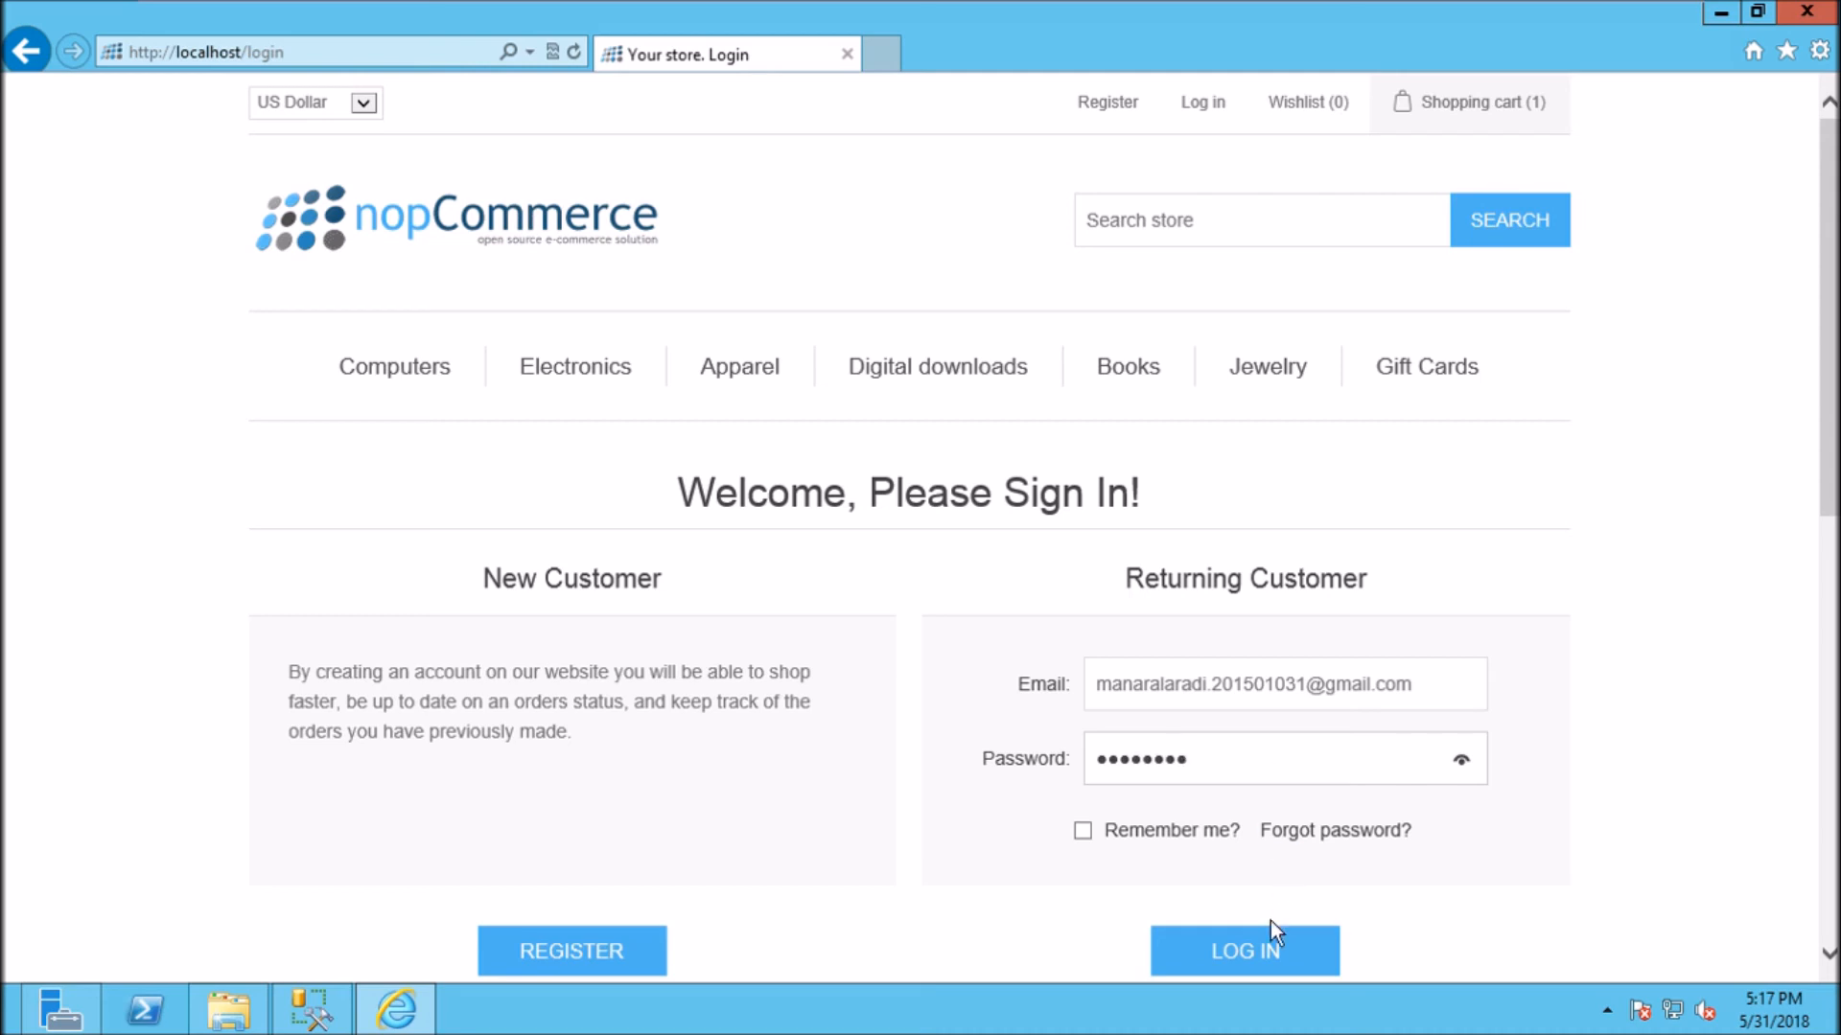
left_click(1086, 834)
left_click(1225, 978)
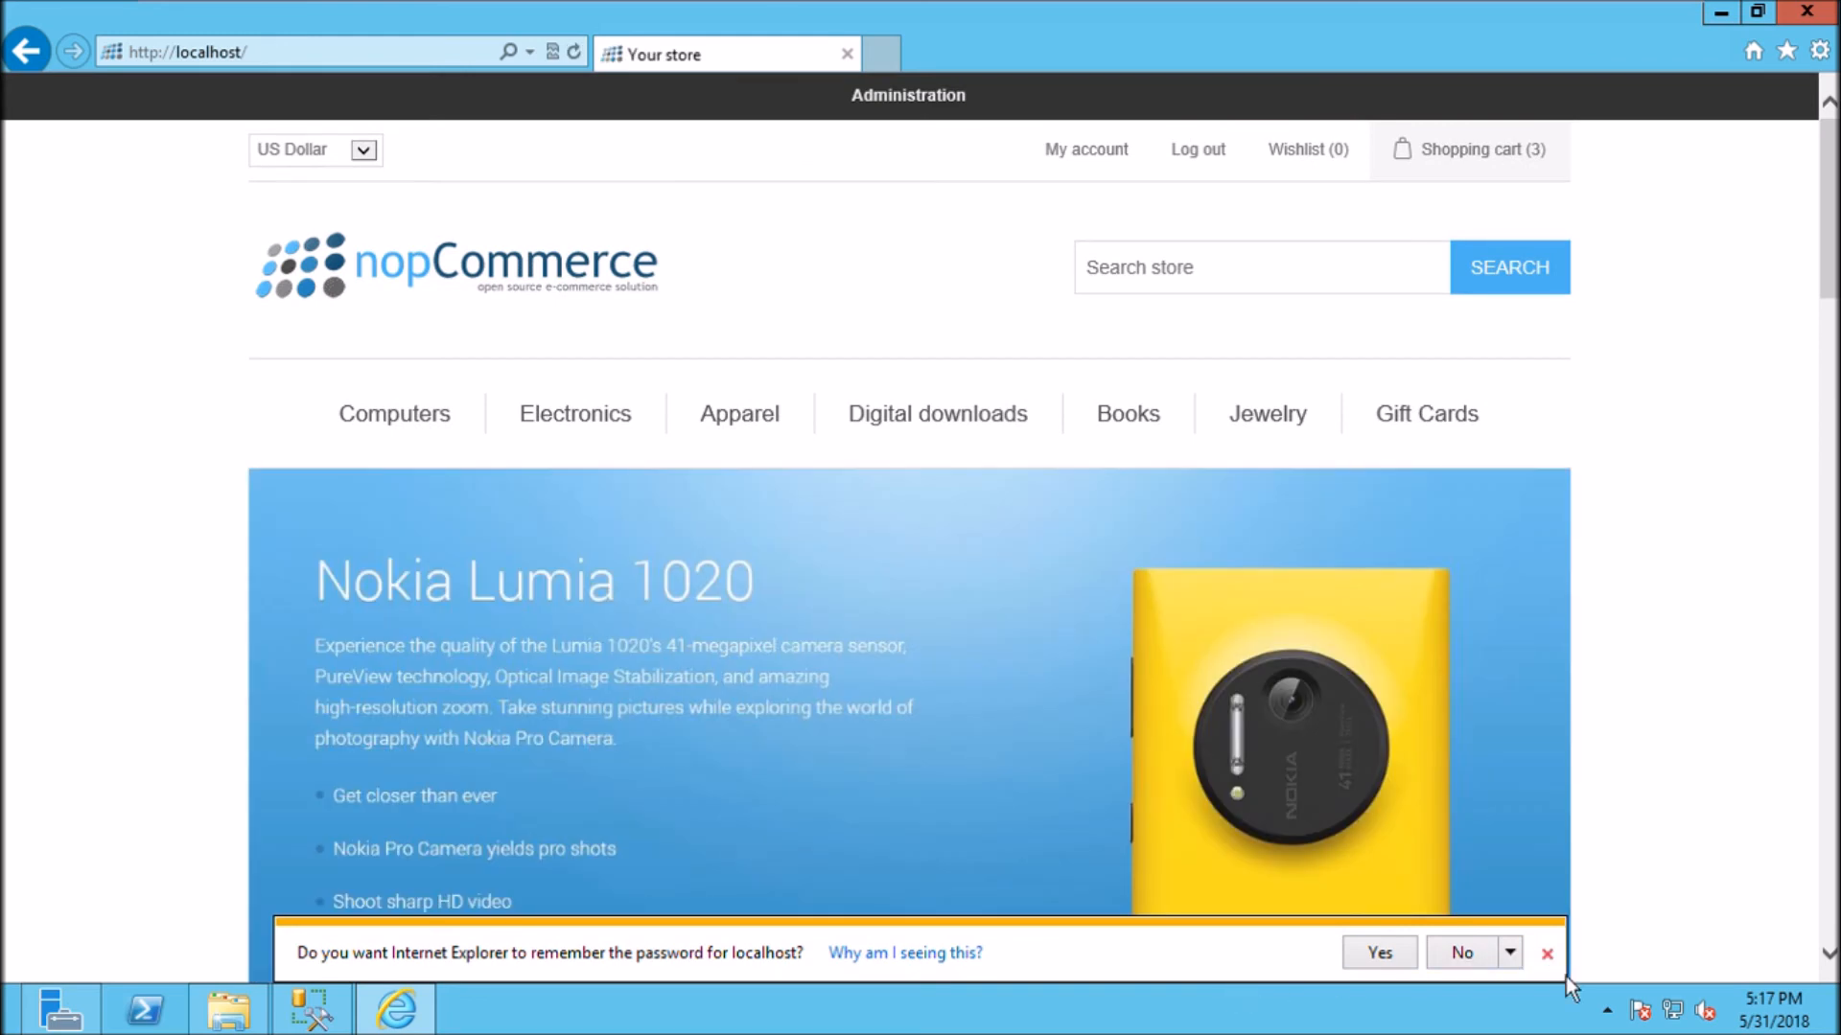
left_click(1546, 954)
left_click(930, 117)
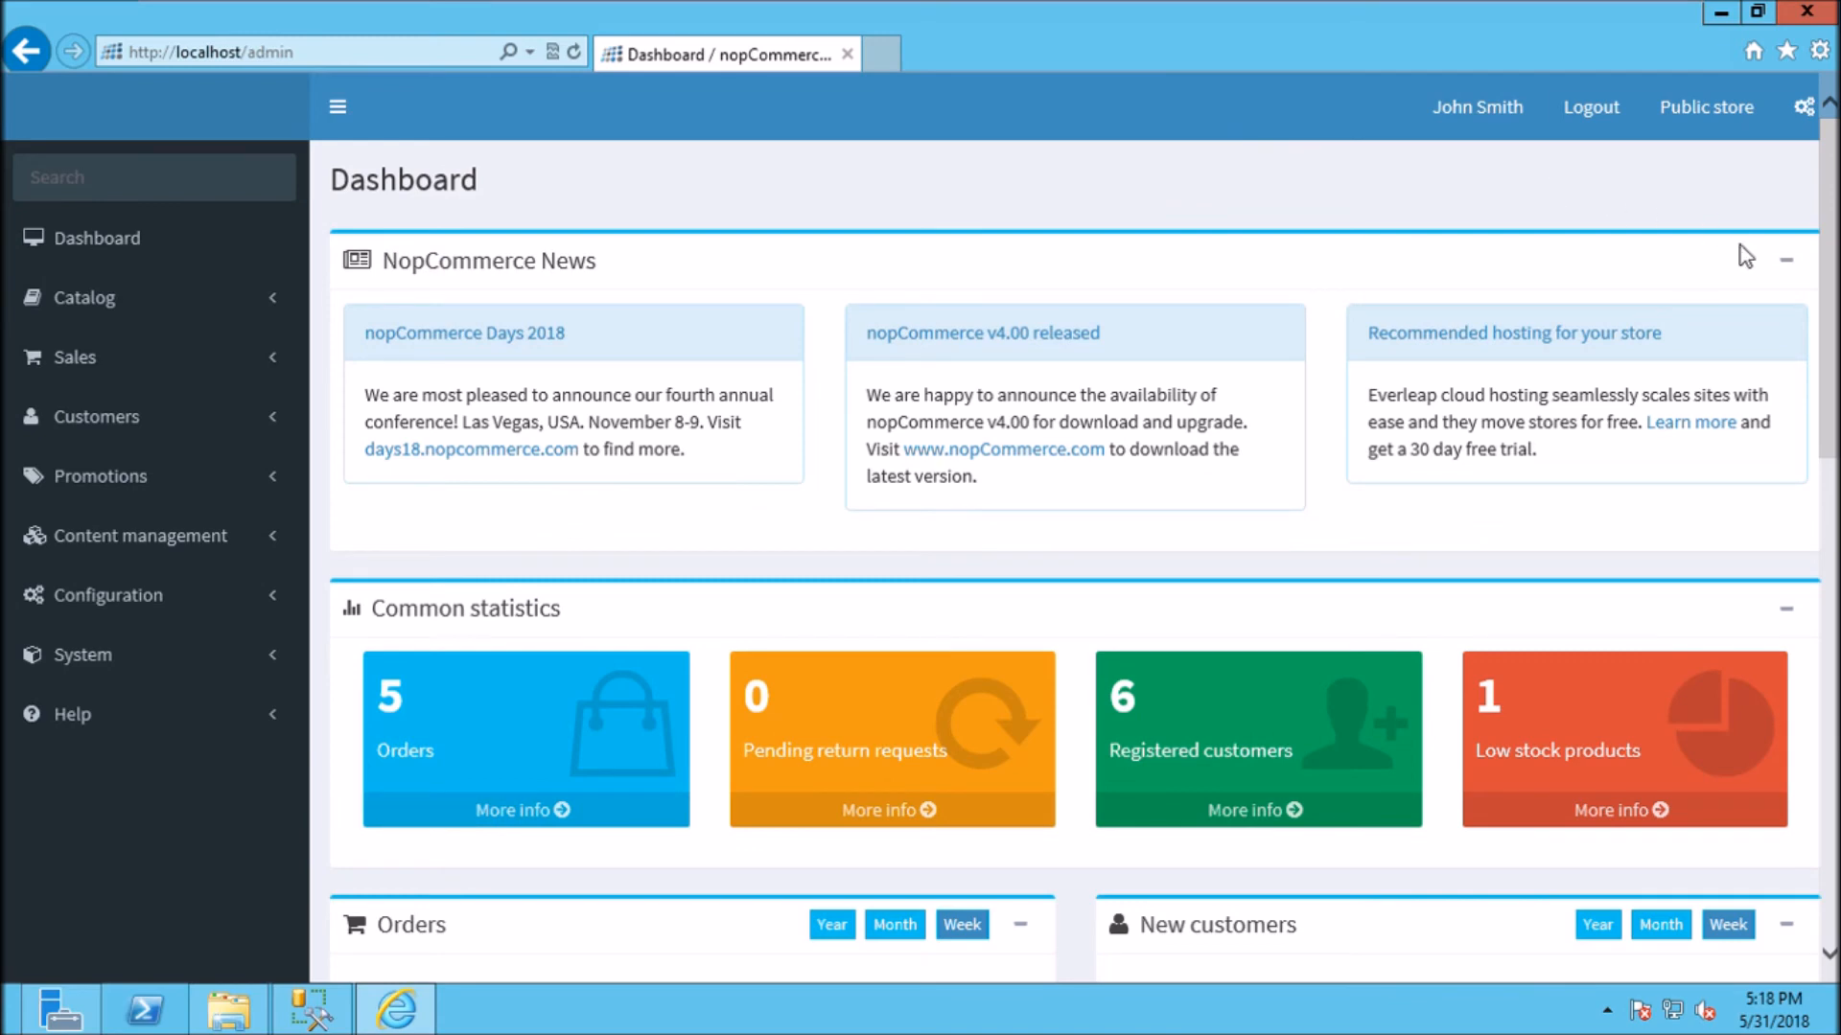
Step: Scroll through the Dashboard's common statistics, order totals and latest orders, then back to the top
scroll(1812, 398, "down", 5)
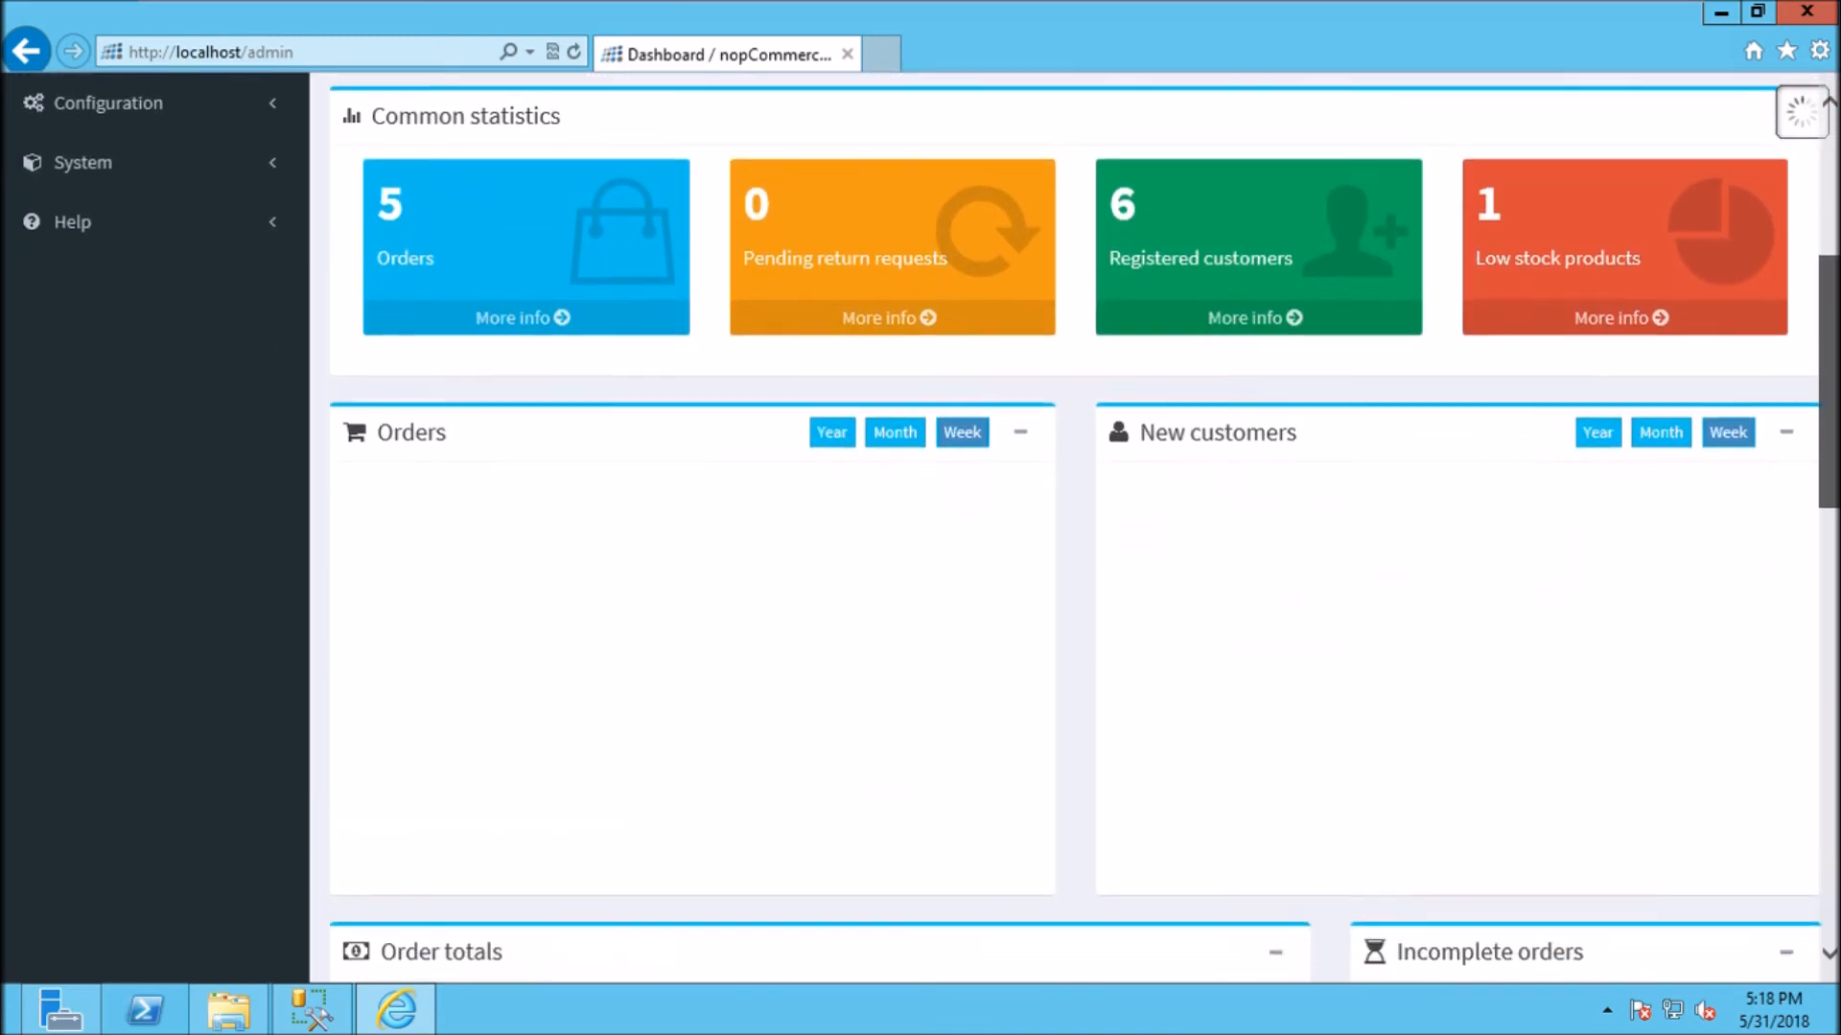
scroll(1811, 397, "down", 3)
scroll(1812, 398, "down", 8)
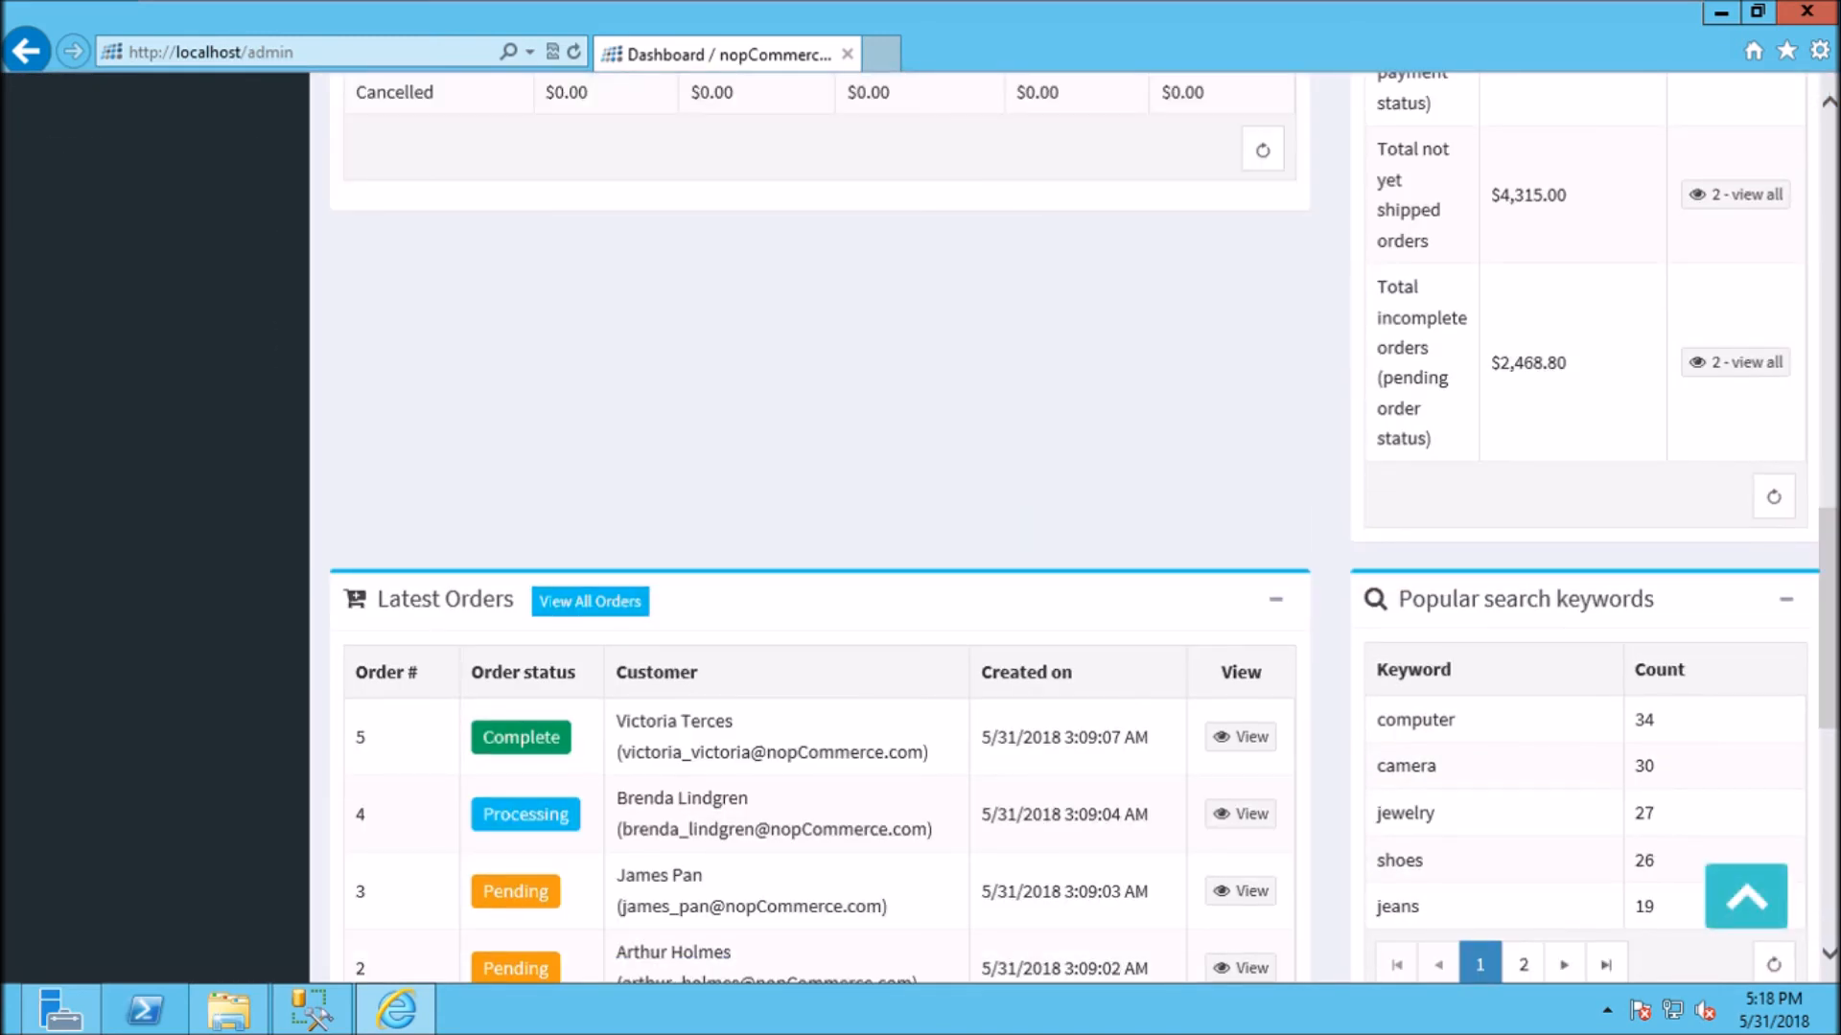
scroll(1084, 527, "down", 3)
scroll(1829, 537, "up", 6)
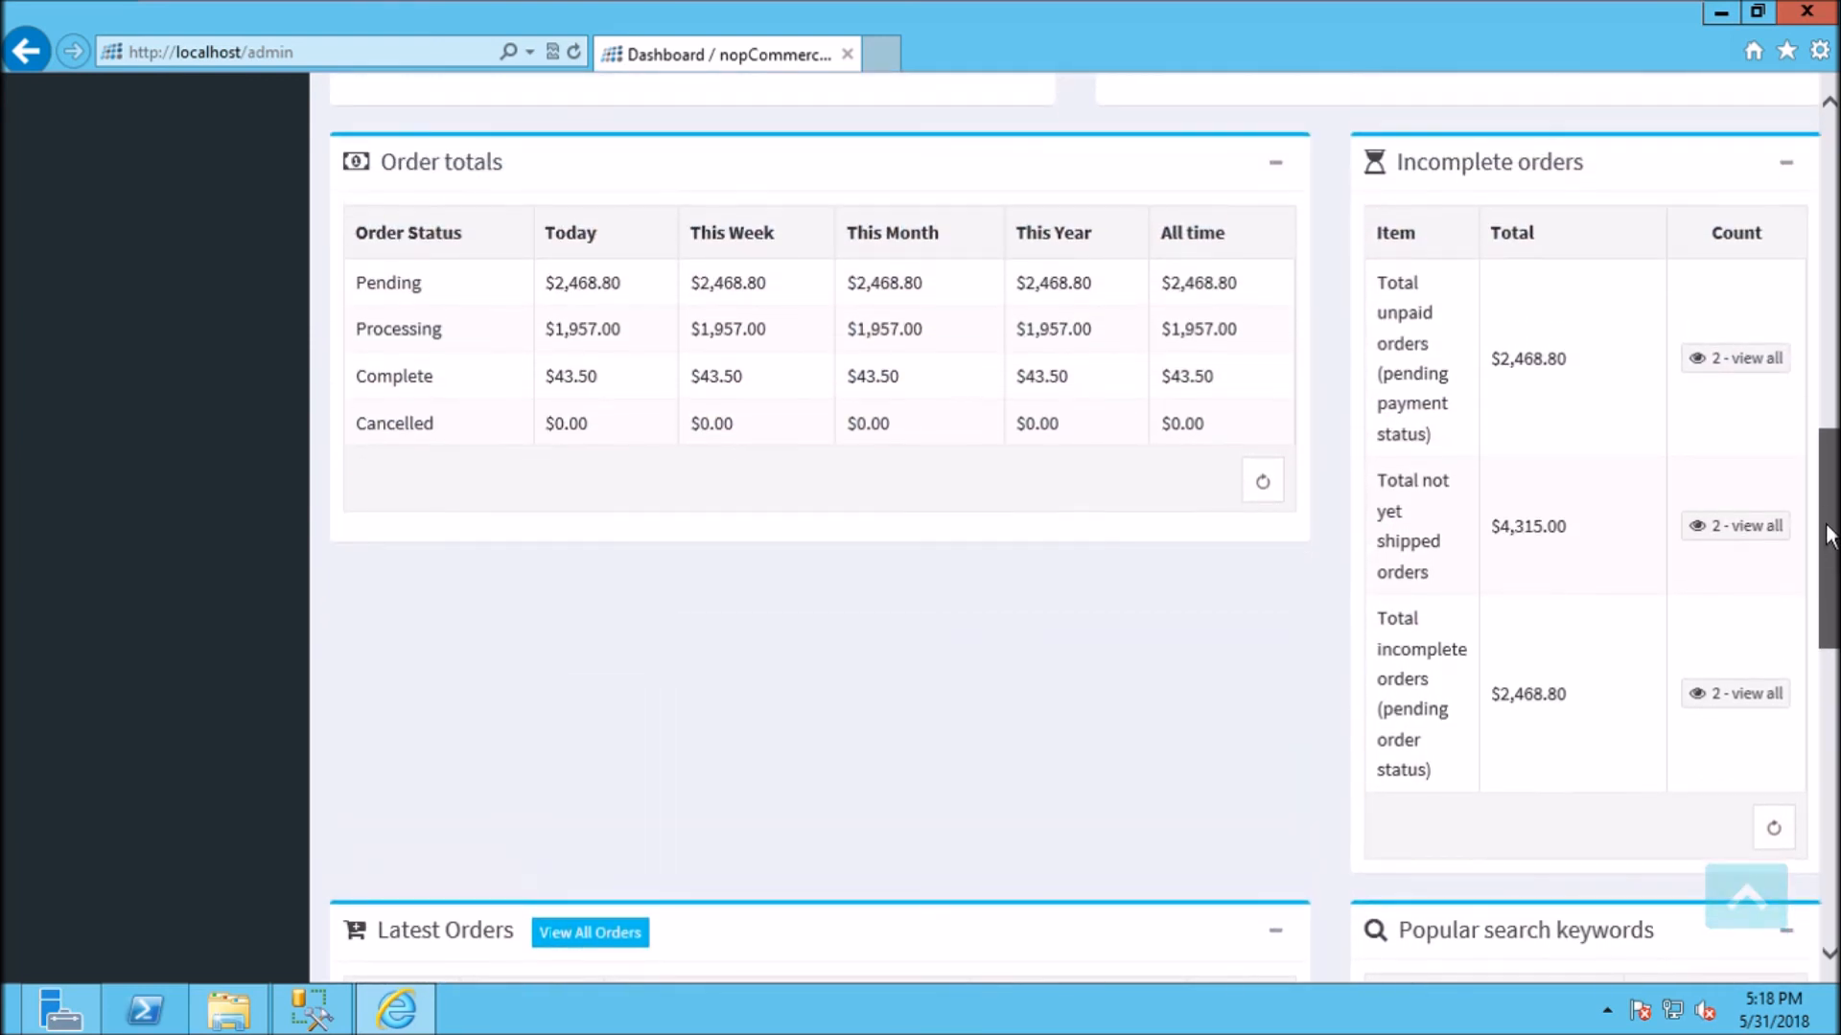
scroll(1829, 537, "up", 2)
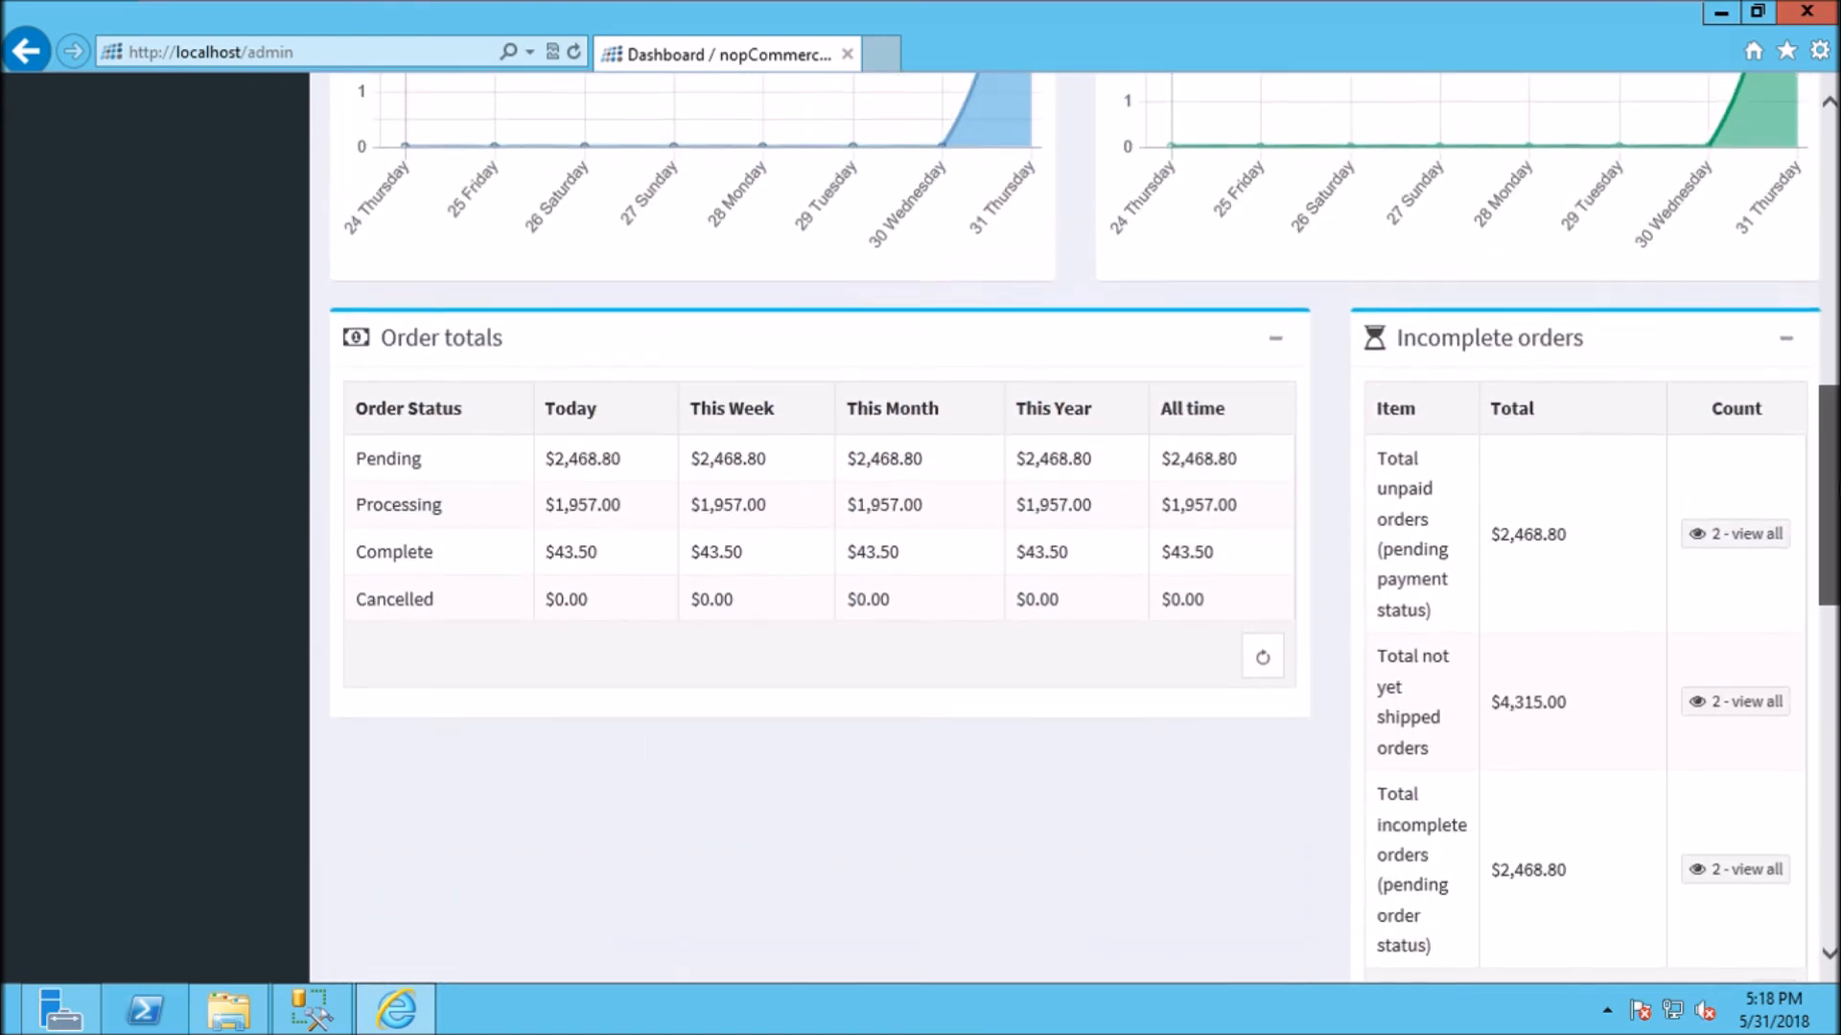
scroll(1829, 537, "up", 2)
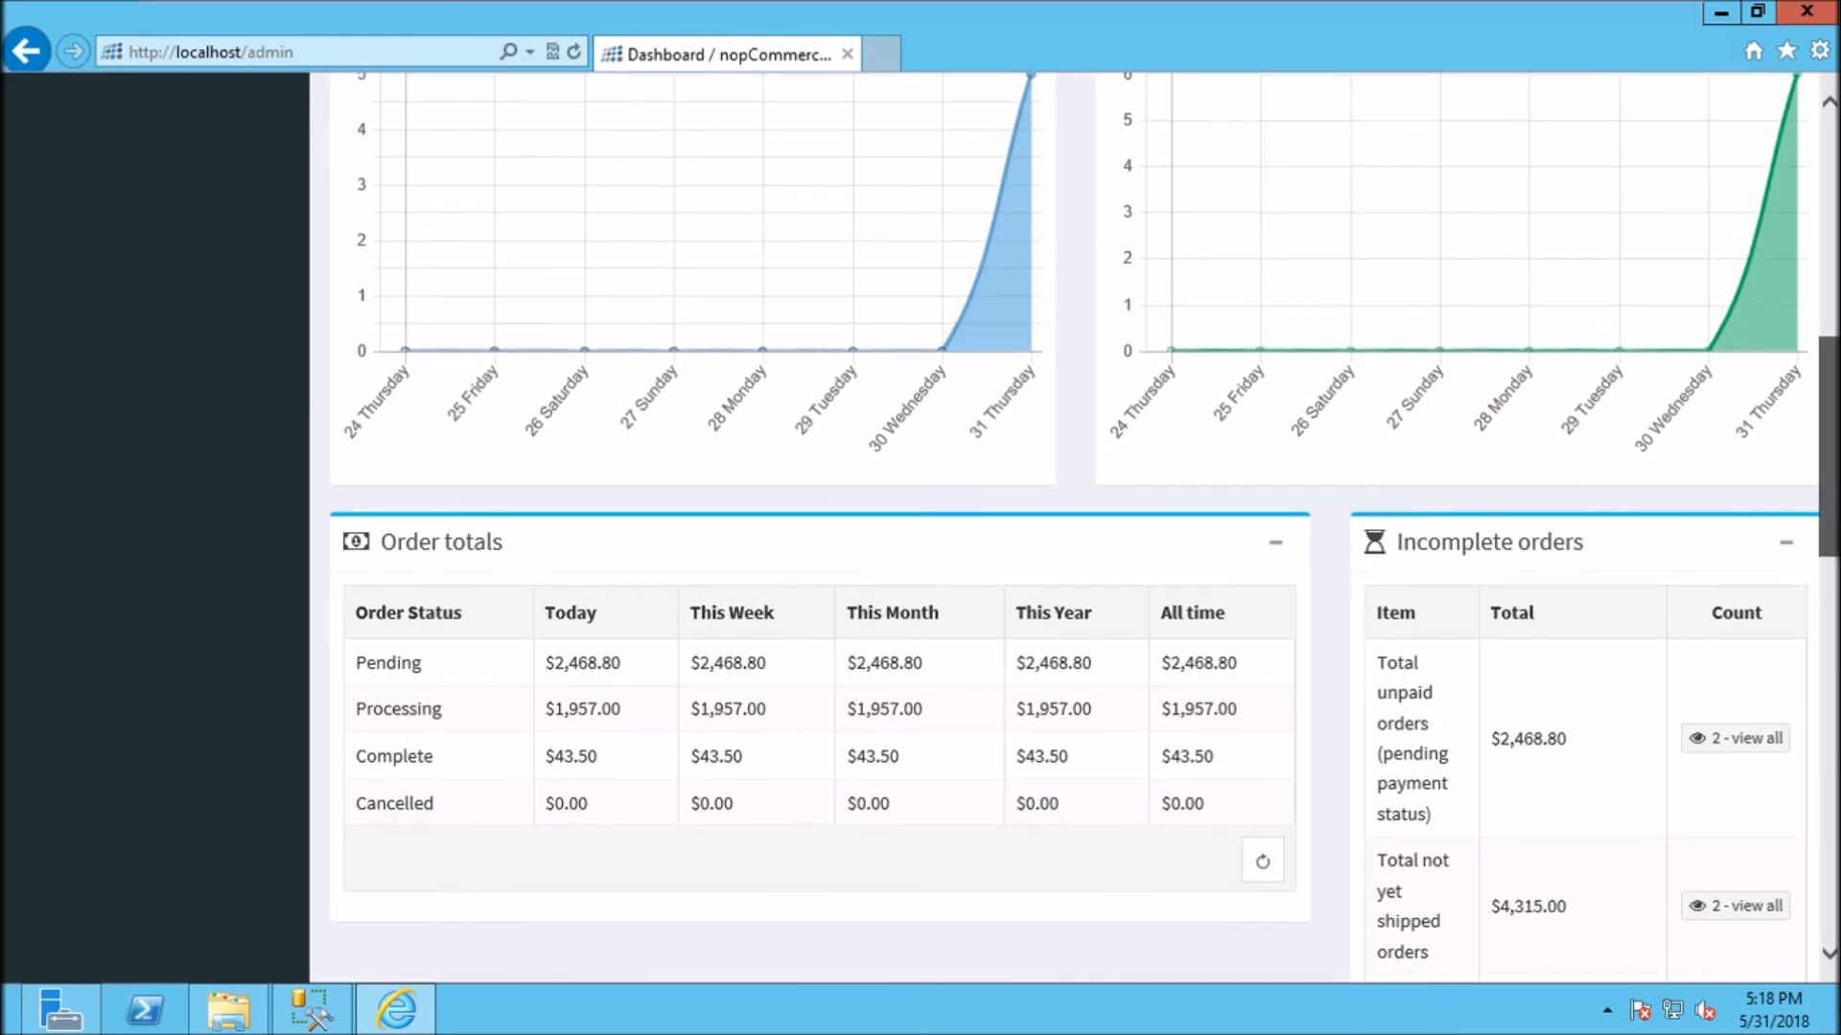
scroll(1831, 310, "up", 5)
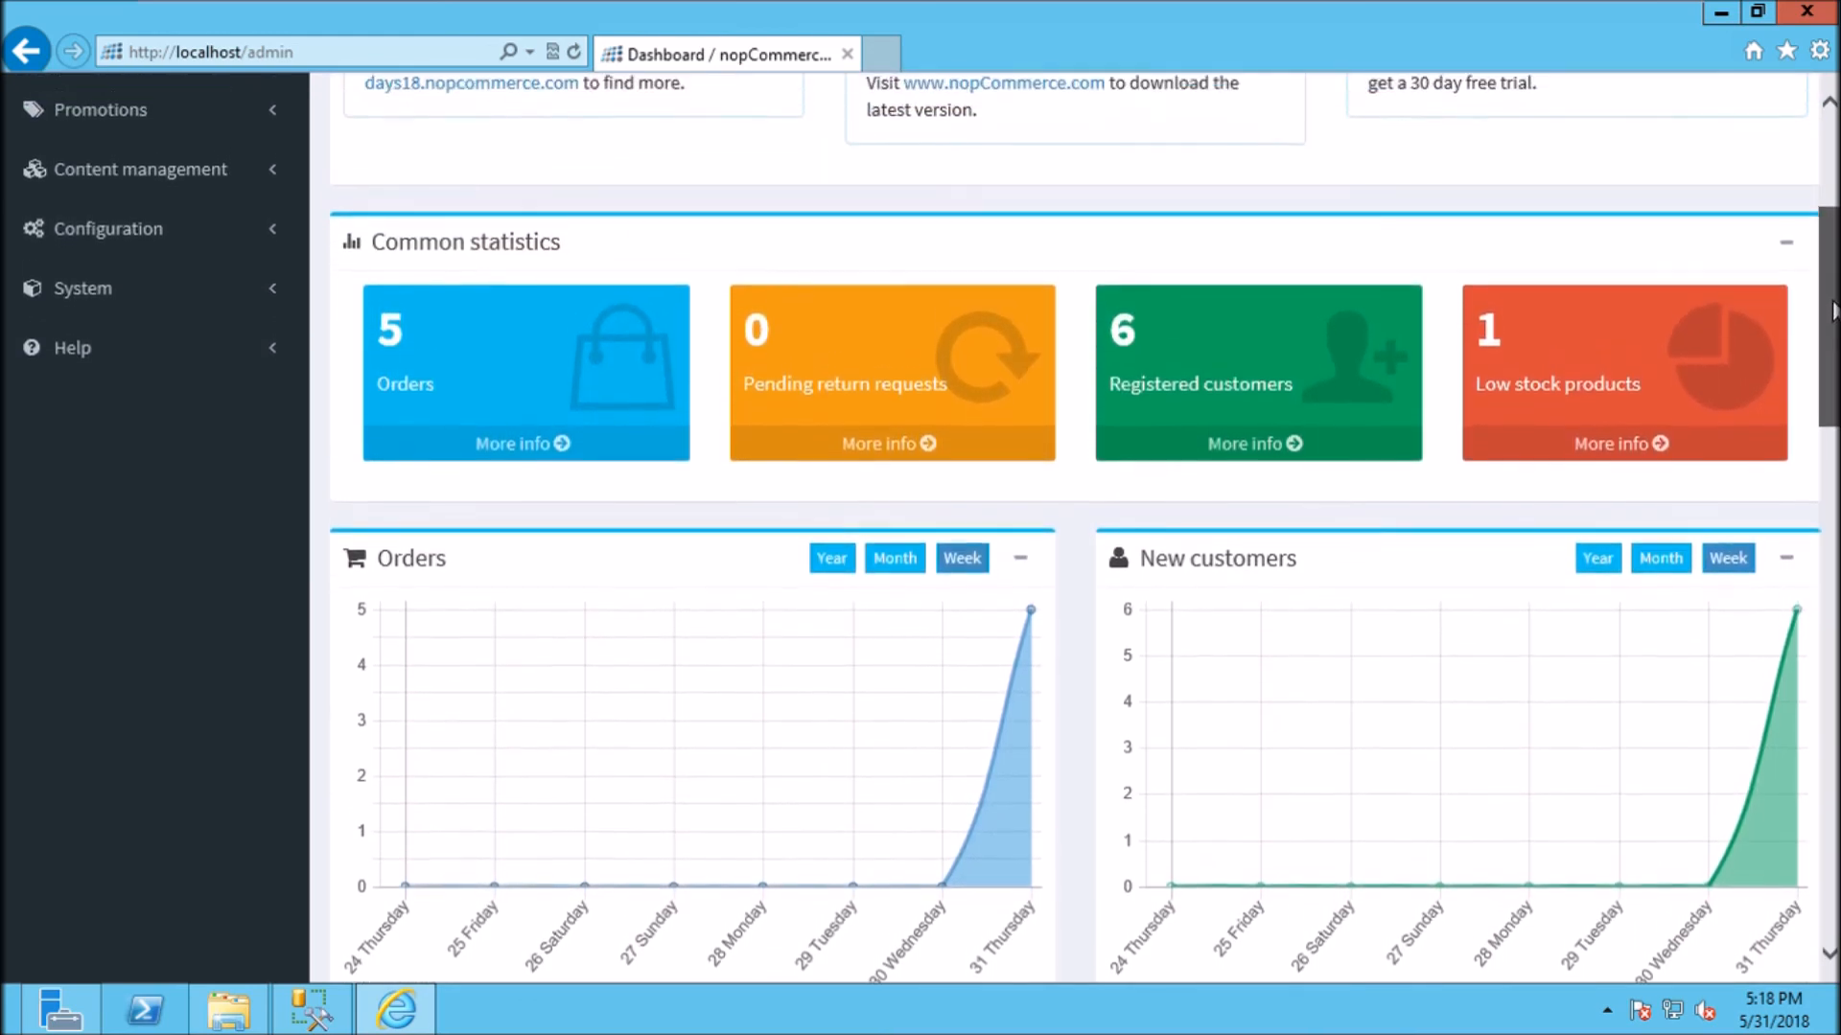
scroll(1831, 310, "up", 4)
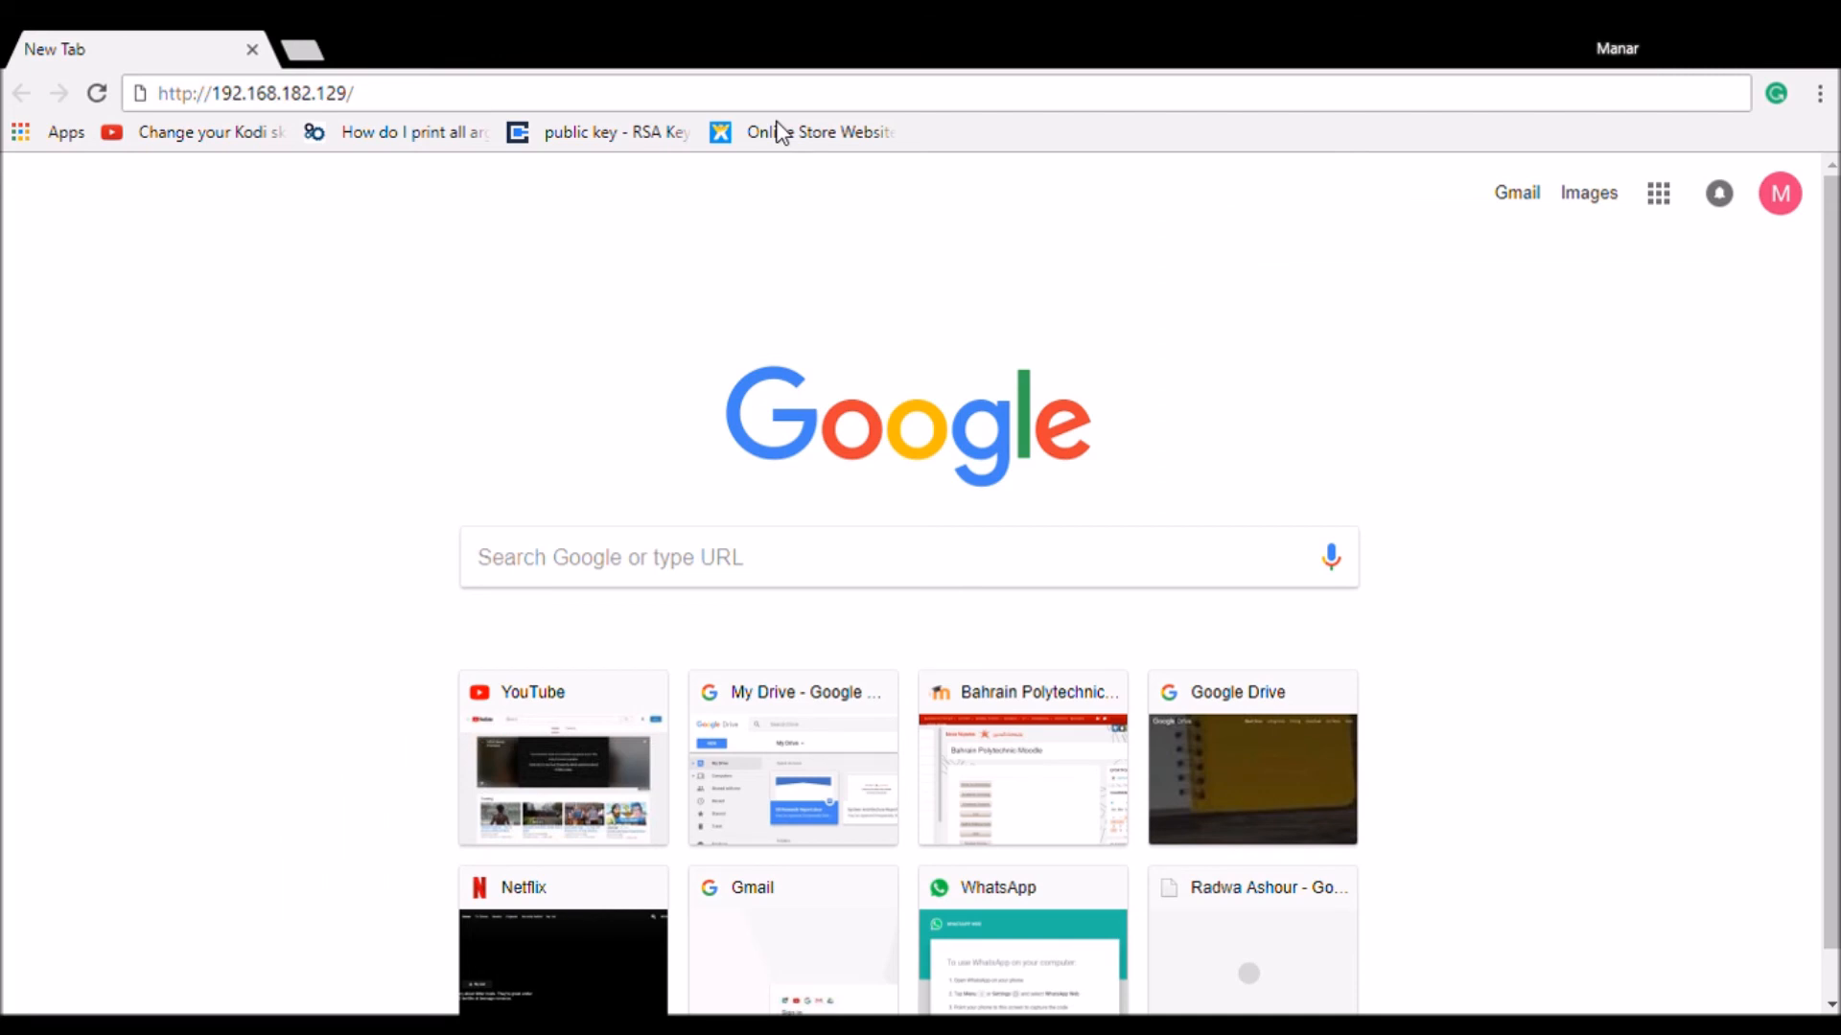
Step: On the other PC, load the store from the Online Store Website bookmark at 192.168.182.129
left_click(779, 131)
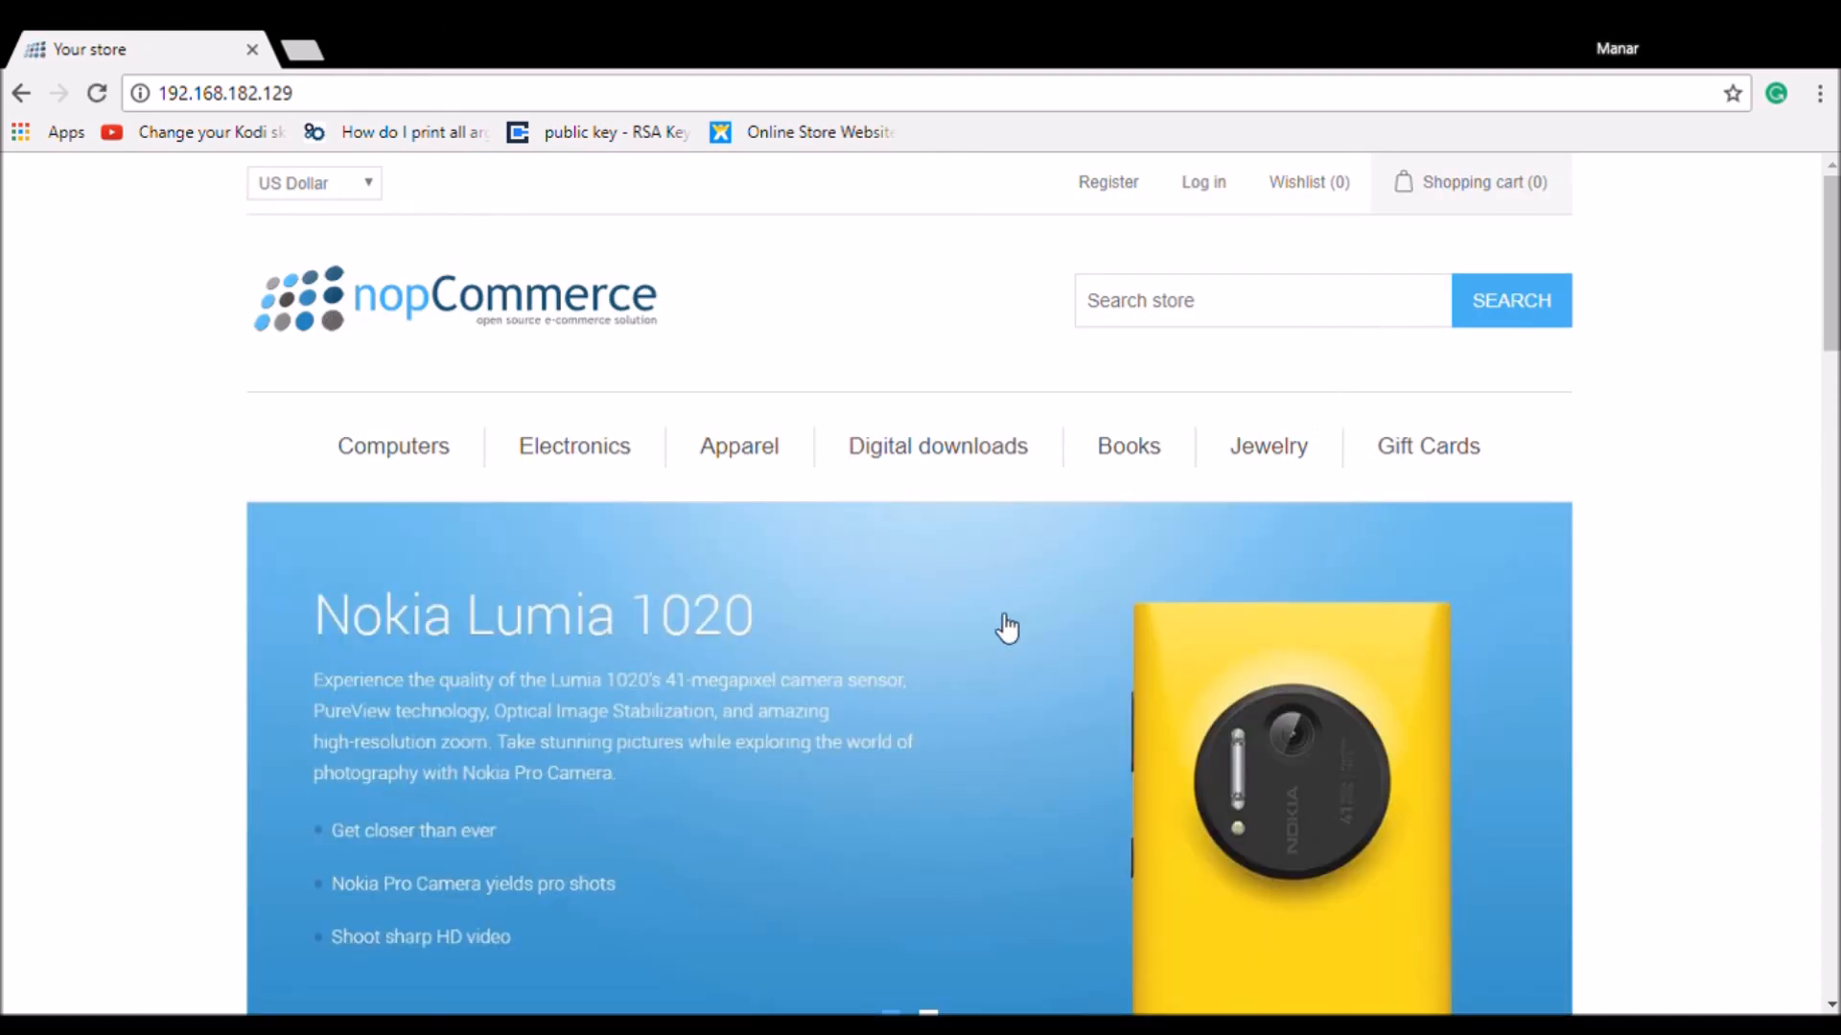
Step: Log in with the admin e-mail and password, then go to Administration at 192.168.182.129/admin
left_click(1200, 191)
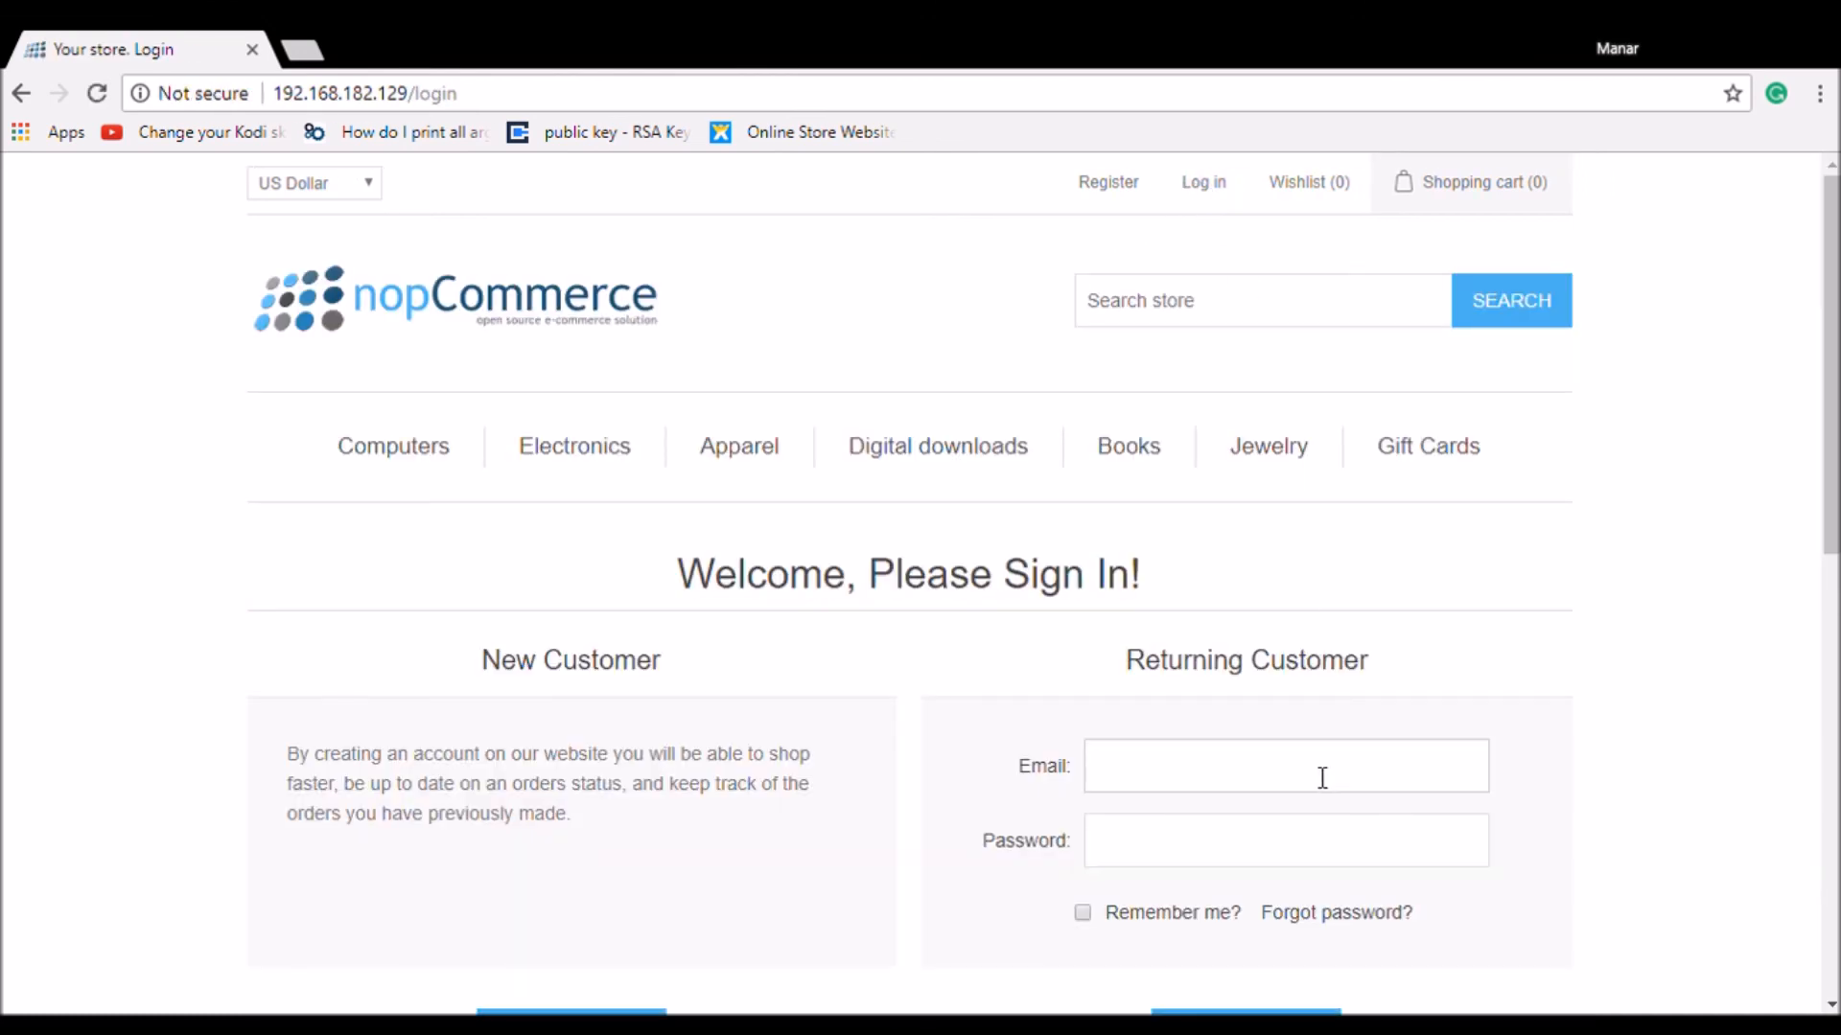
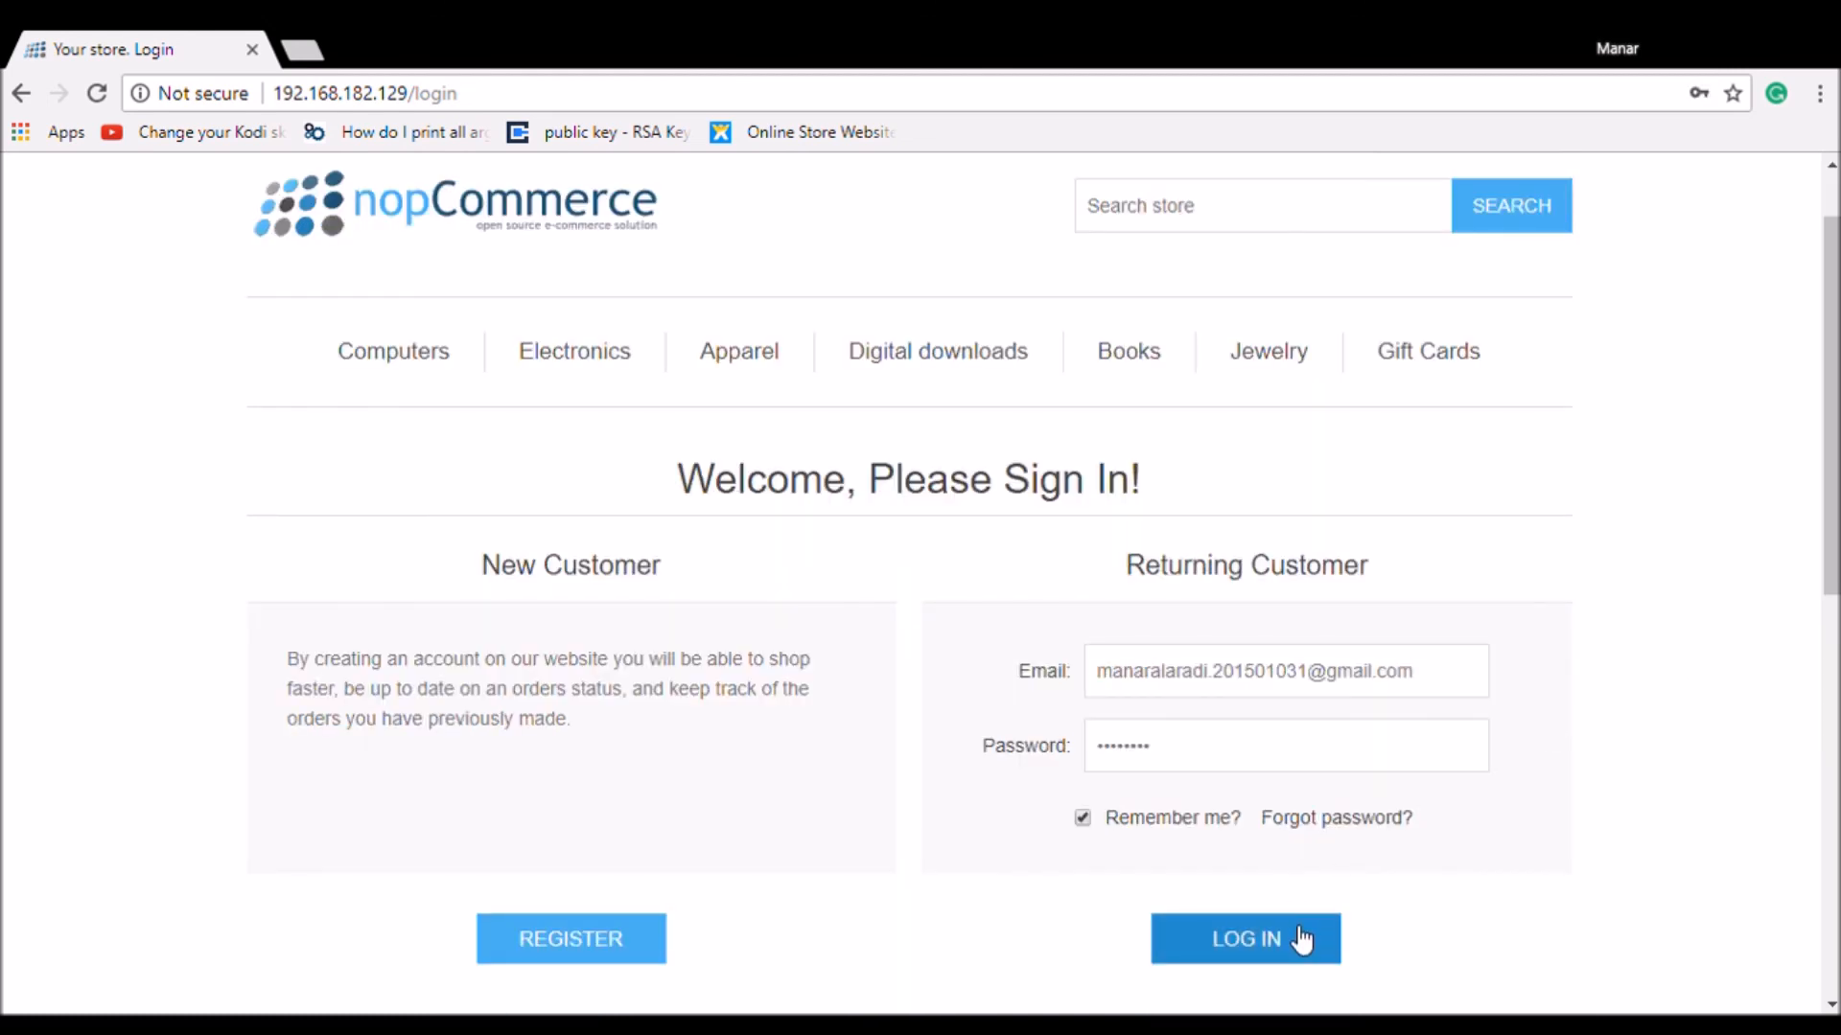
left_click(1291, 927)
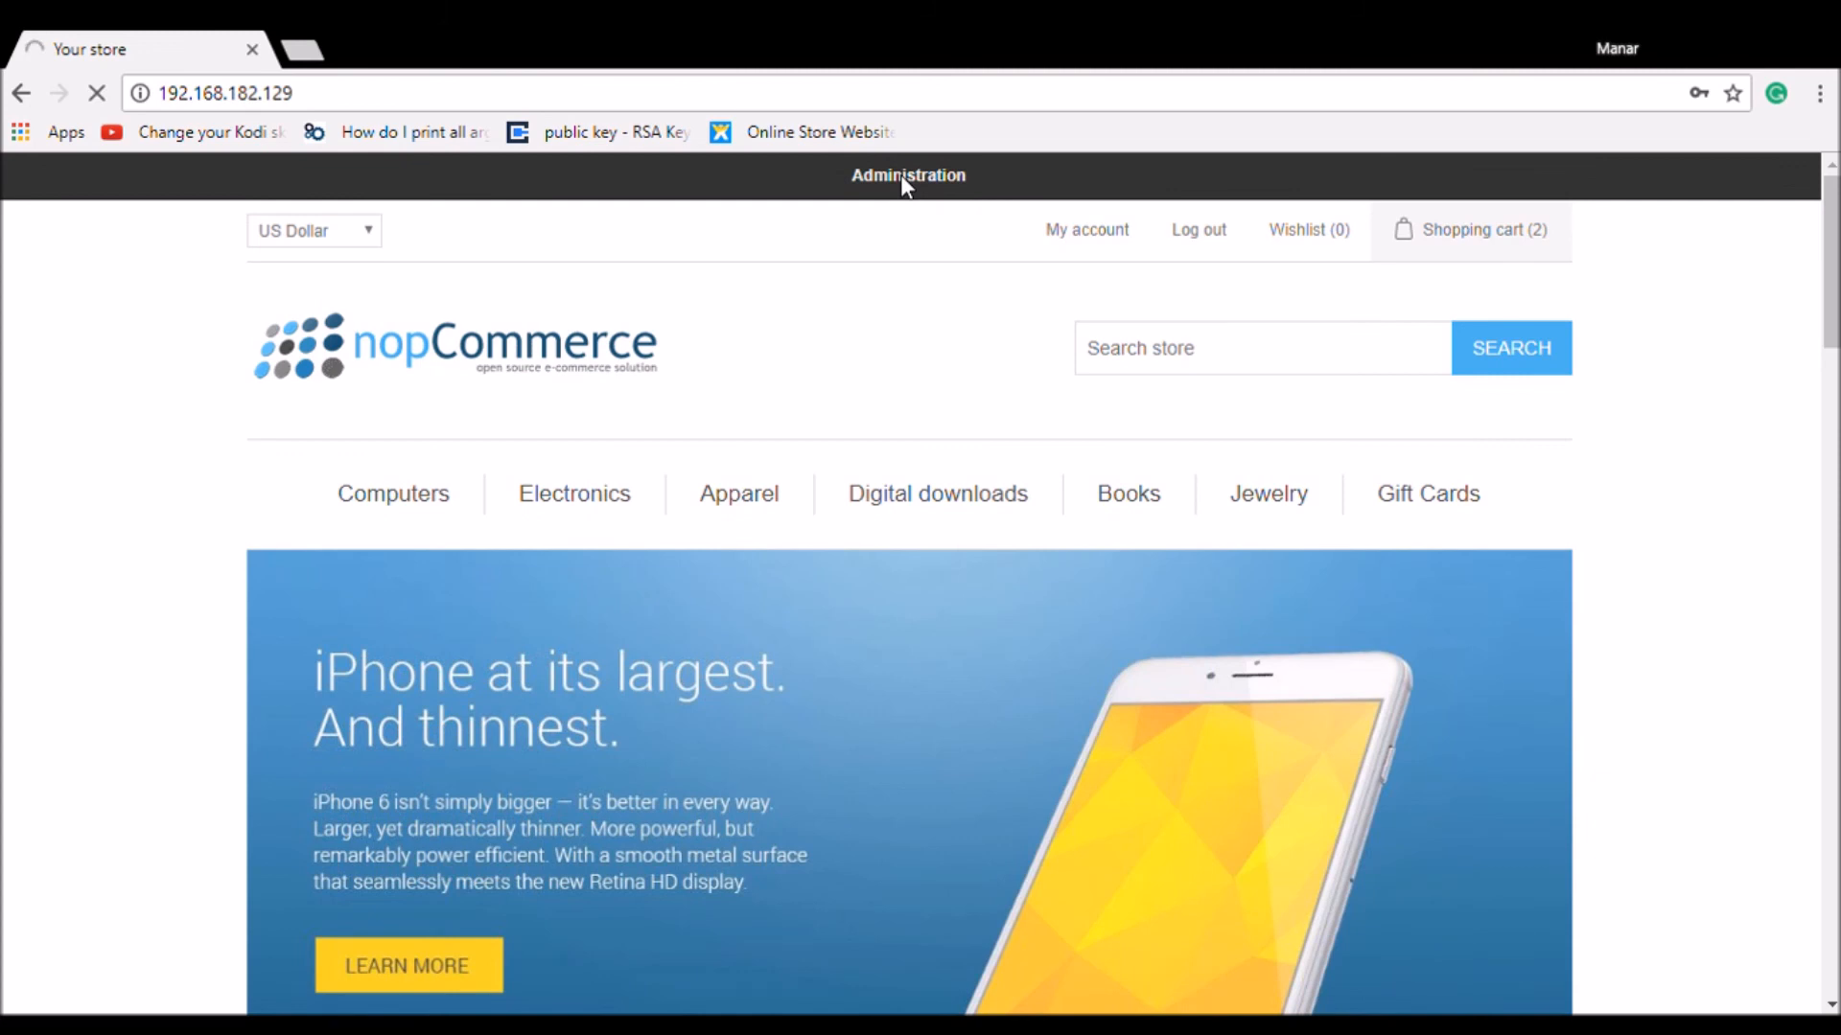
left_click(901, 175)
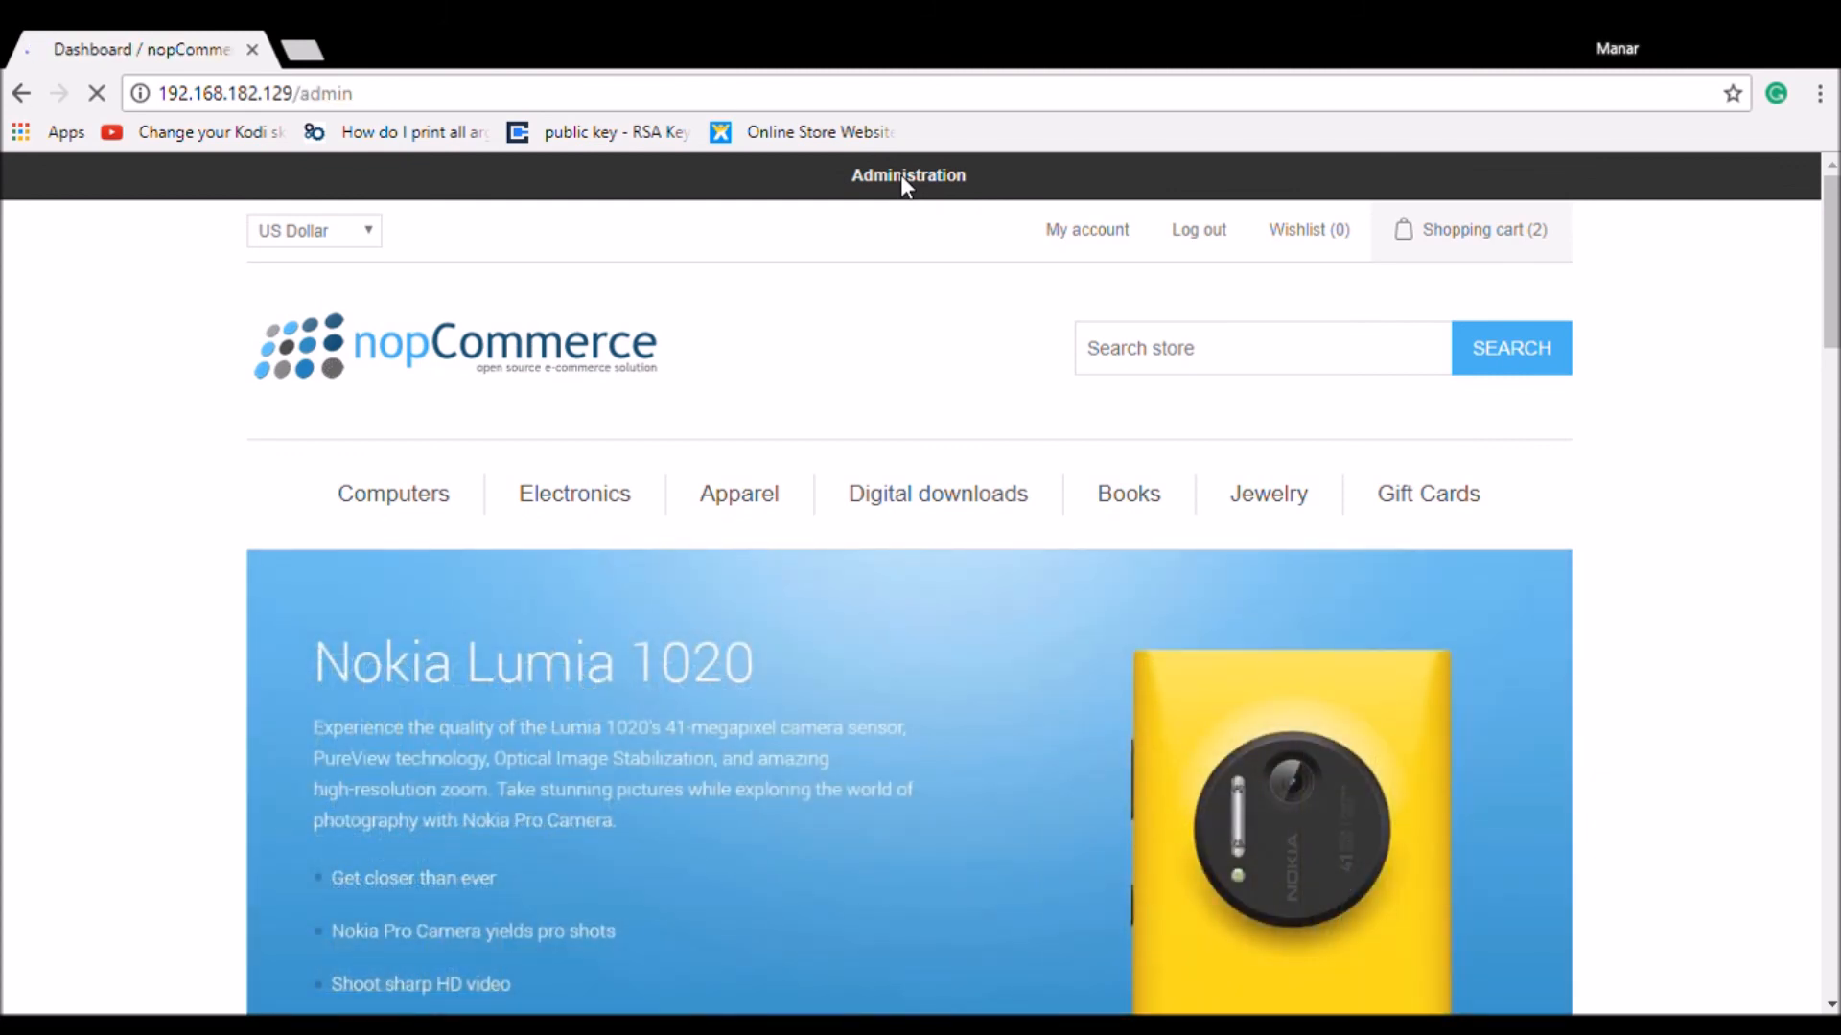